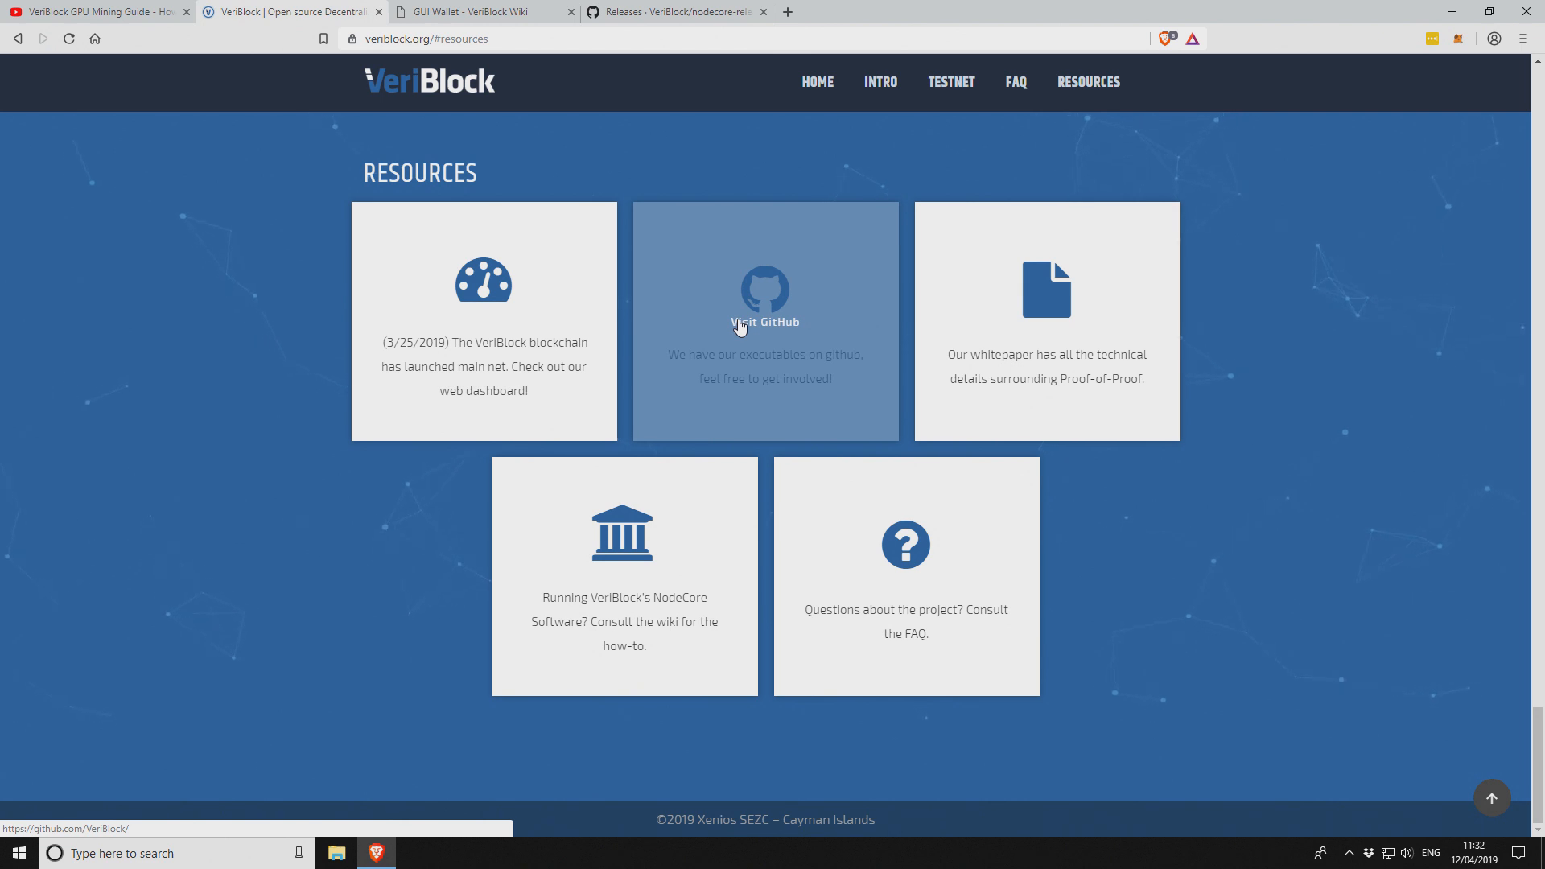
- Review the download links, feature list and FAQ on the VeriBlock Wiki's GUI Wallet page
left_click(492, 13)
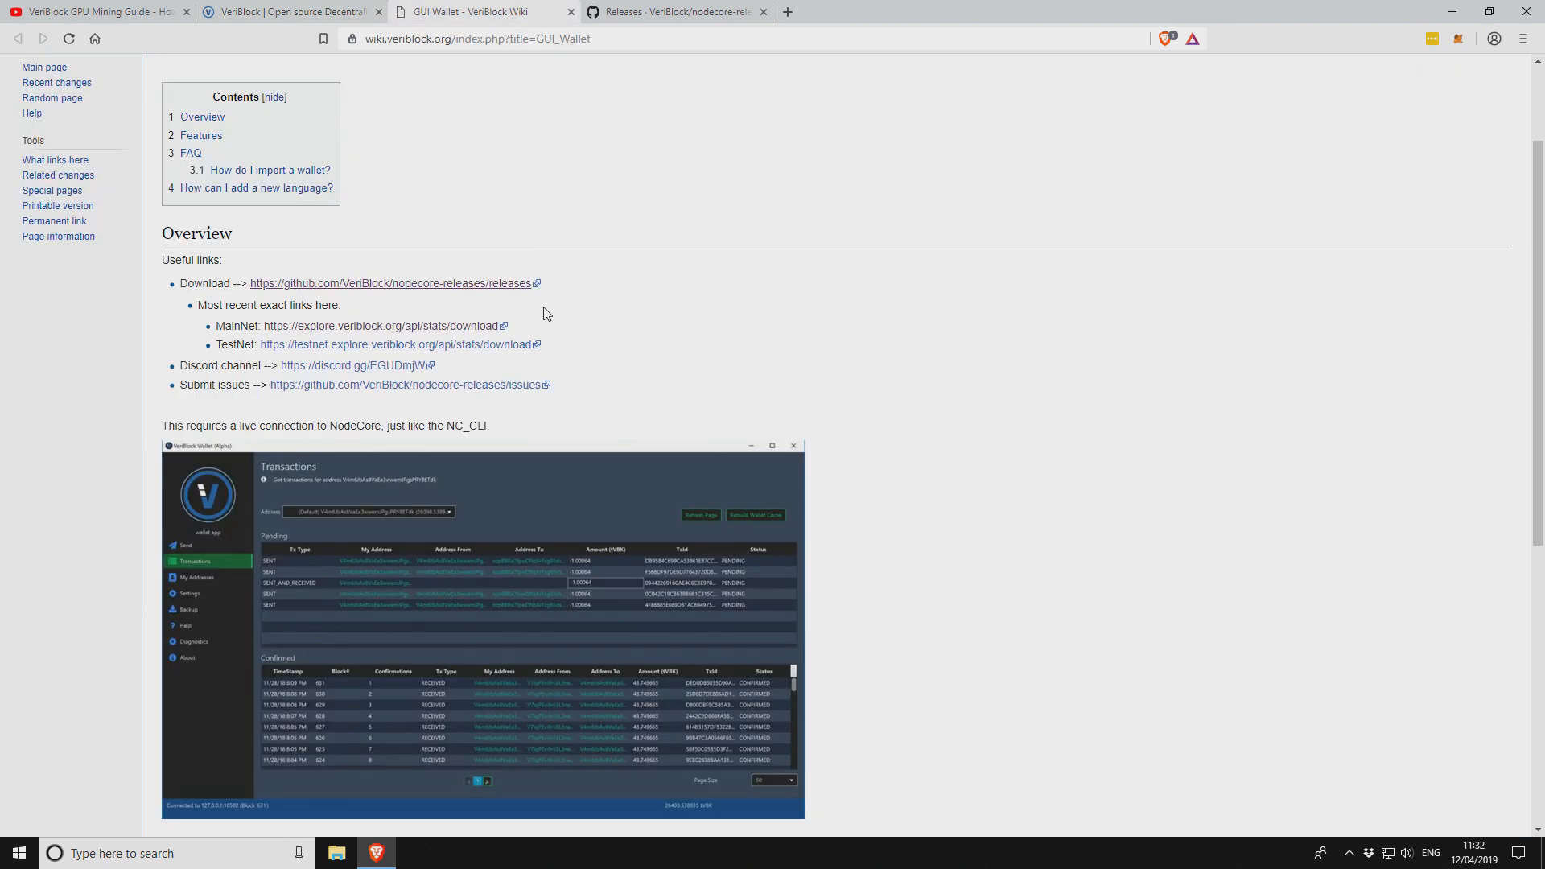
scroll(544, 313, "down", 2)
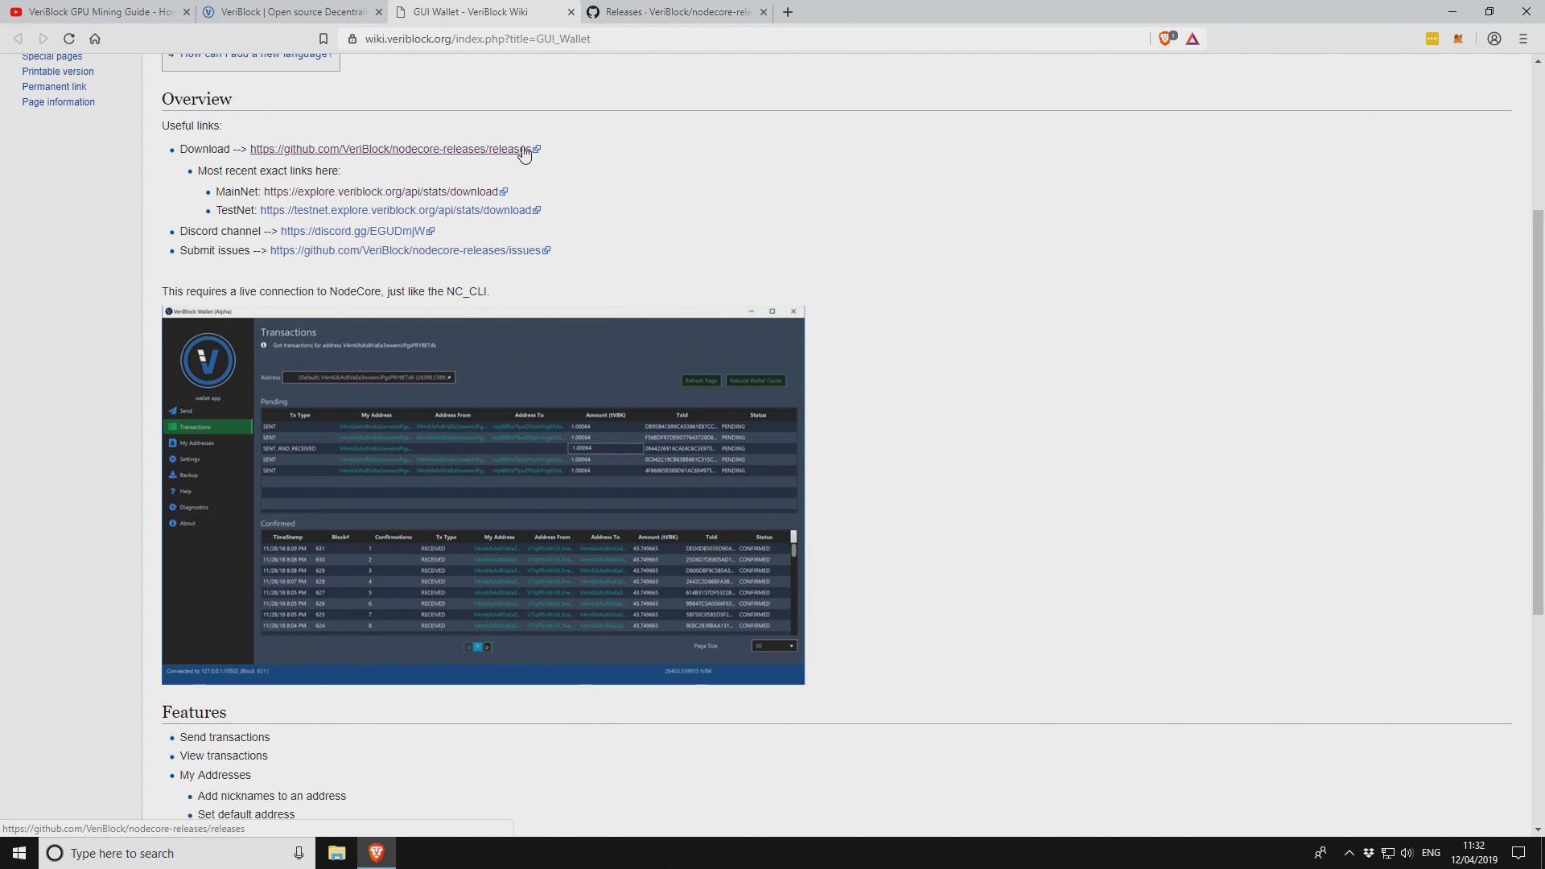
scroll(442, 276, "down", 4)
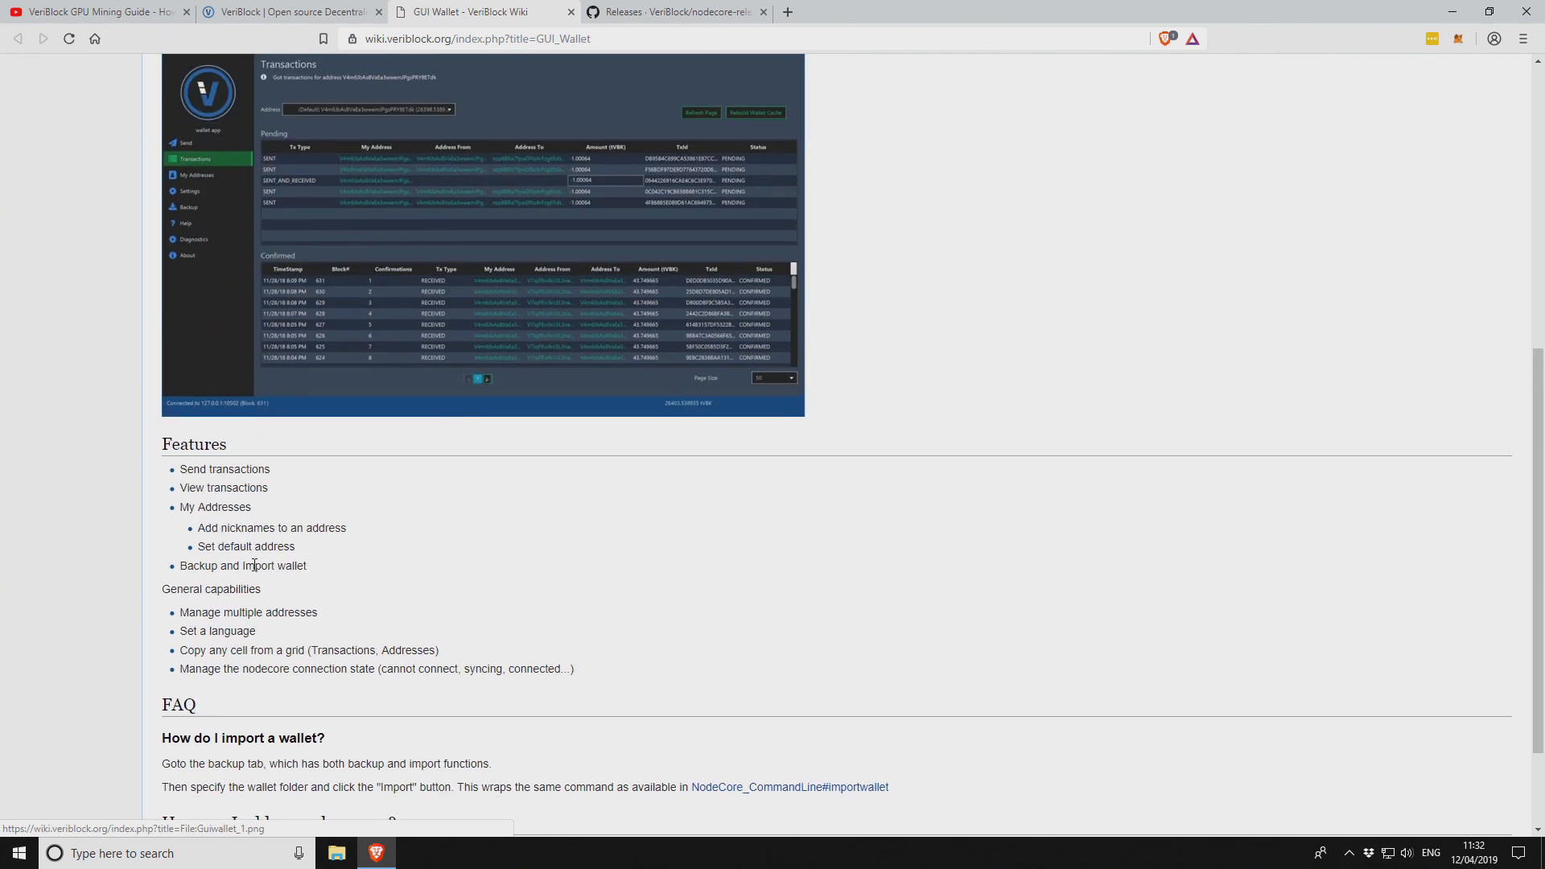
scroll(145, 603, "down", 2)
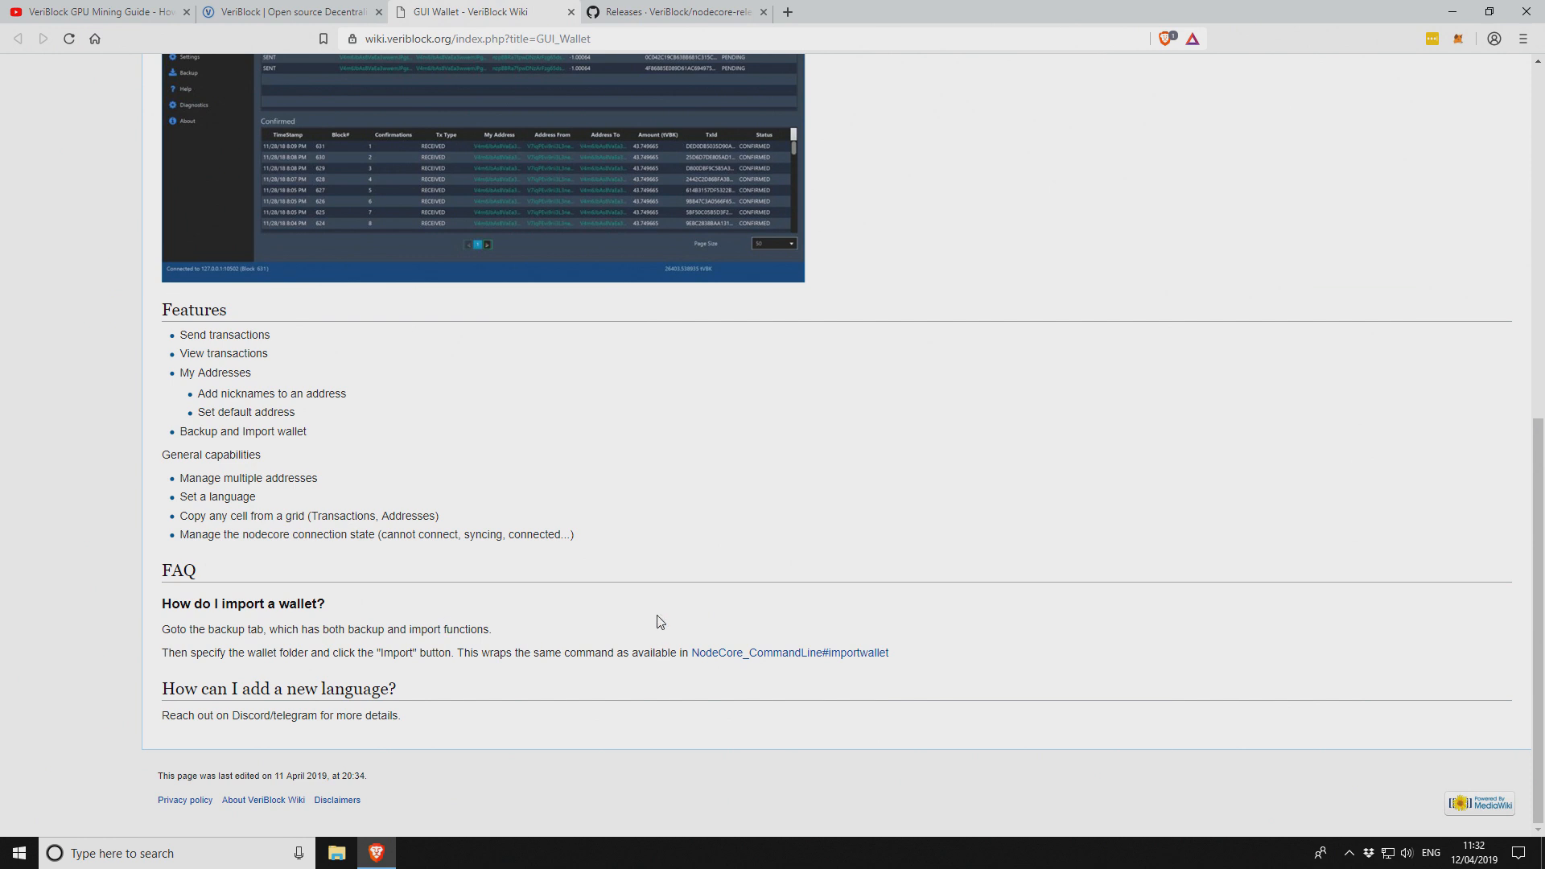
scroll(611, 563, "up", 6)
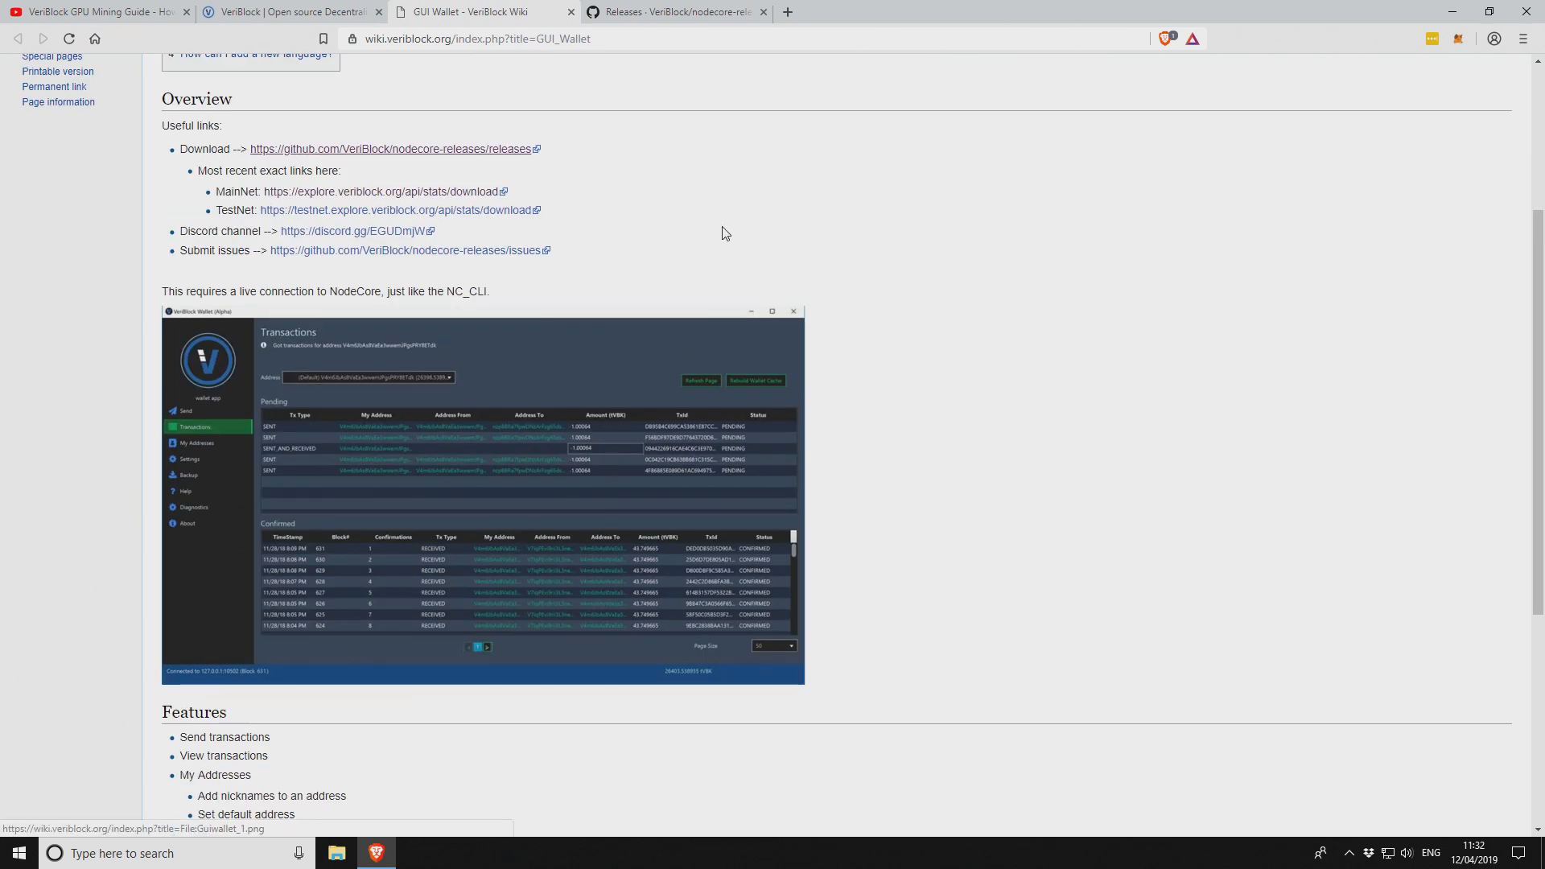
- Download veriblock-nodecore-all-0.4.2.zip from the v0.4.2 release on the nodecore-releases GitHub page into the Downloads folder
left_click(686, 13)
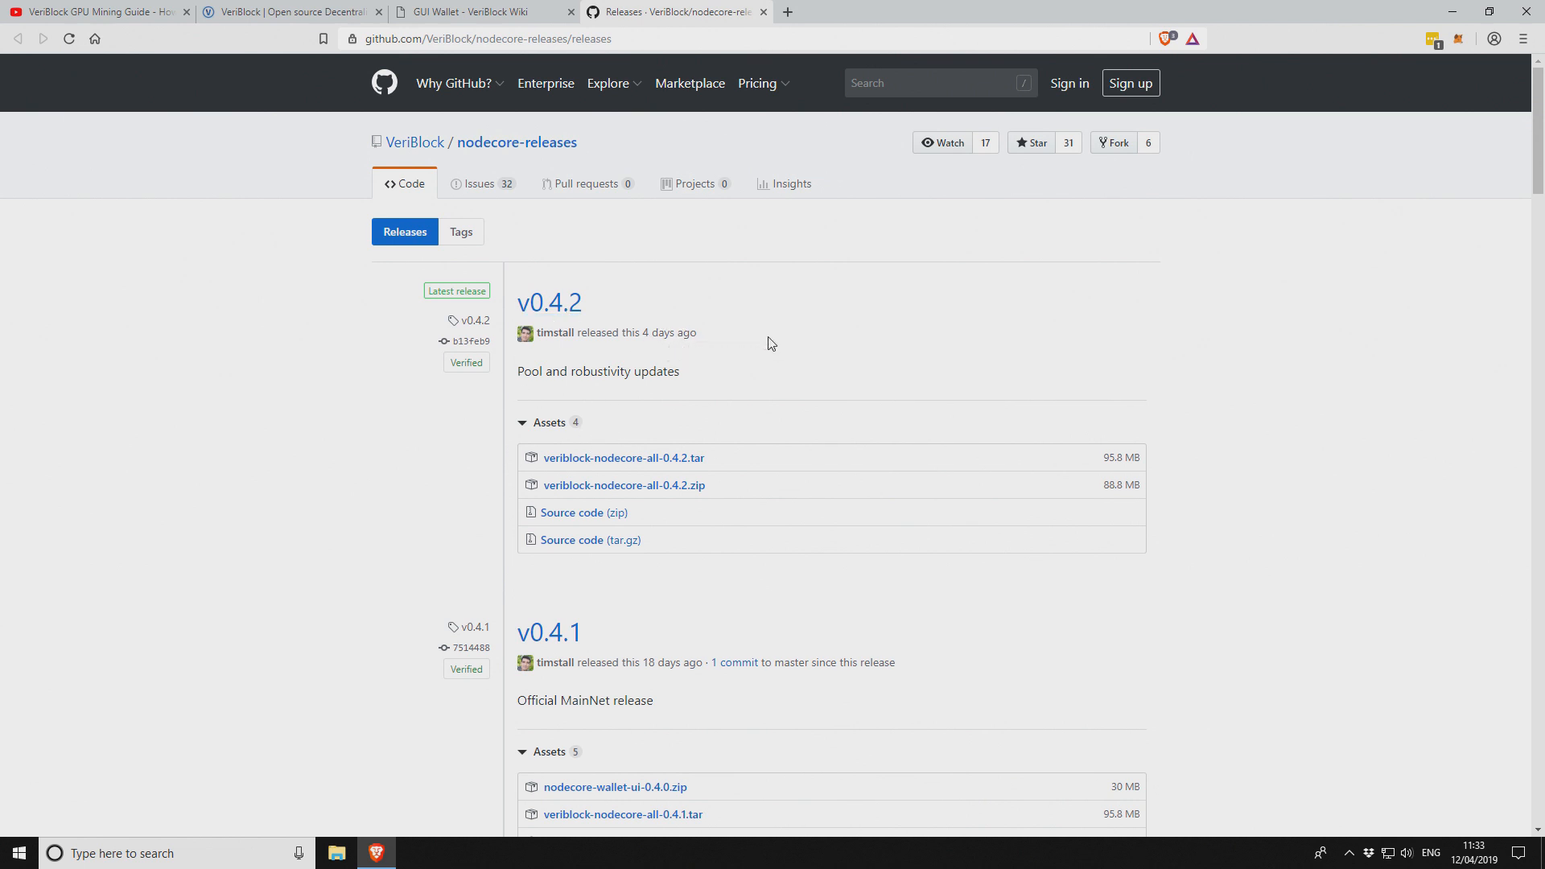
left_click(653, 488)
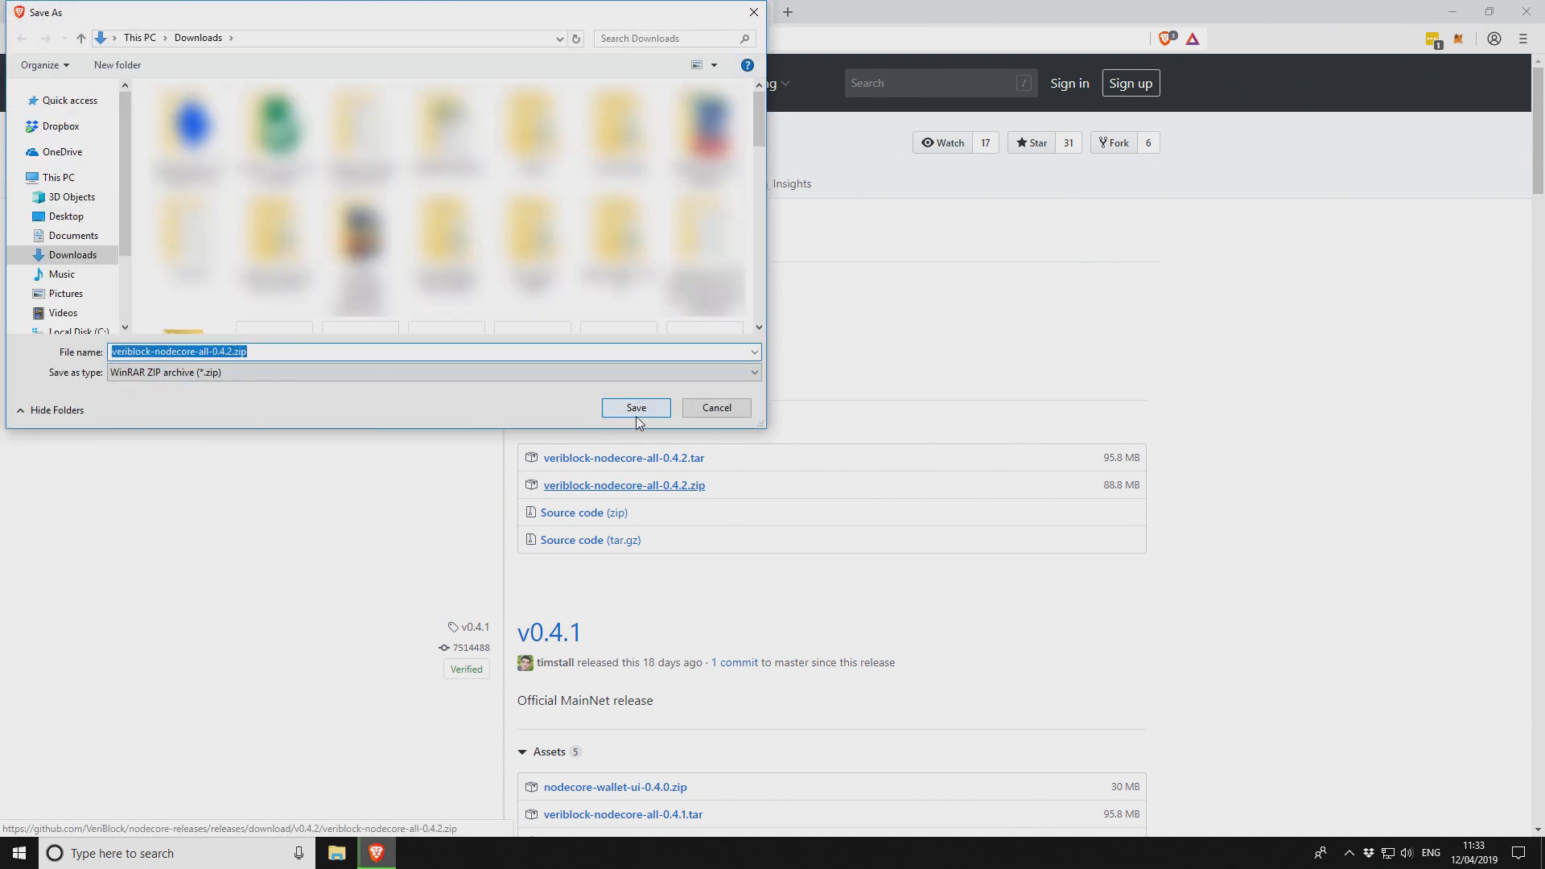
left_click(636, 409)
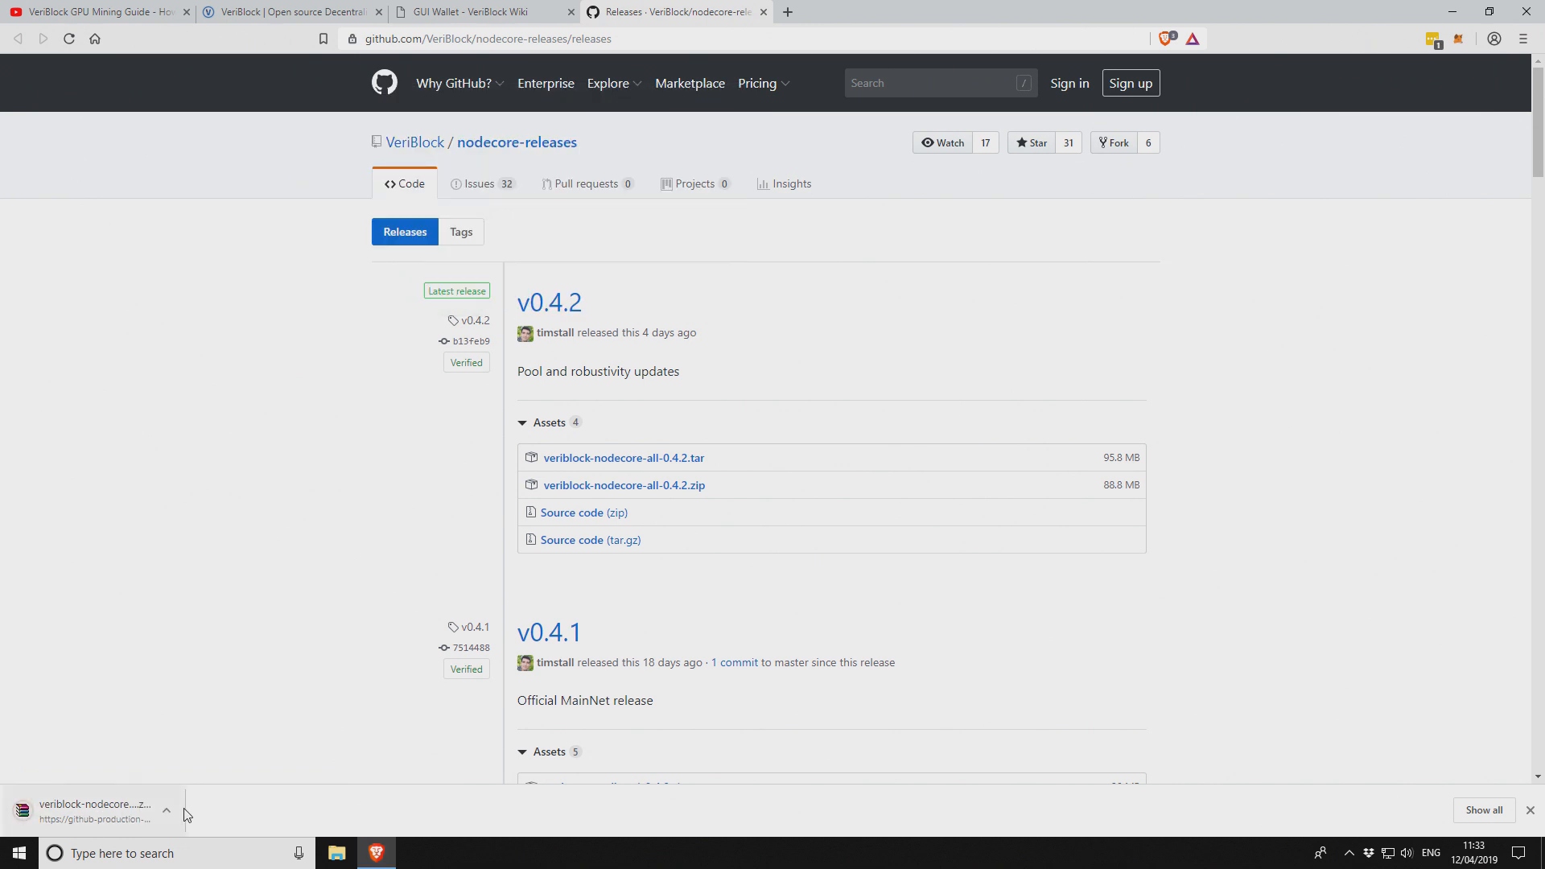
- Show the downloaded NodeCore archive in its folder and extract it to a veriblock-nodecore-all-0.4.2 folder
left_click(167, 812)
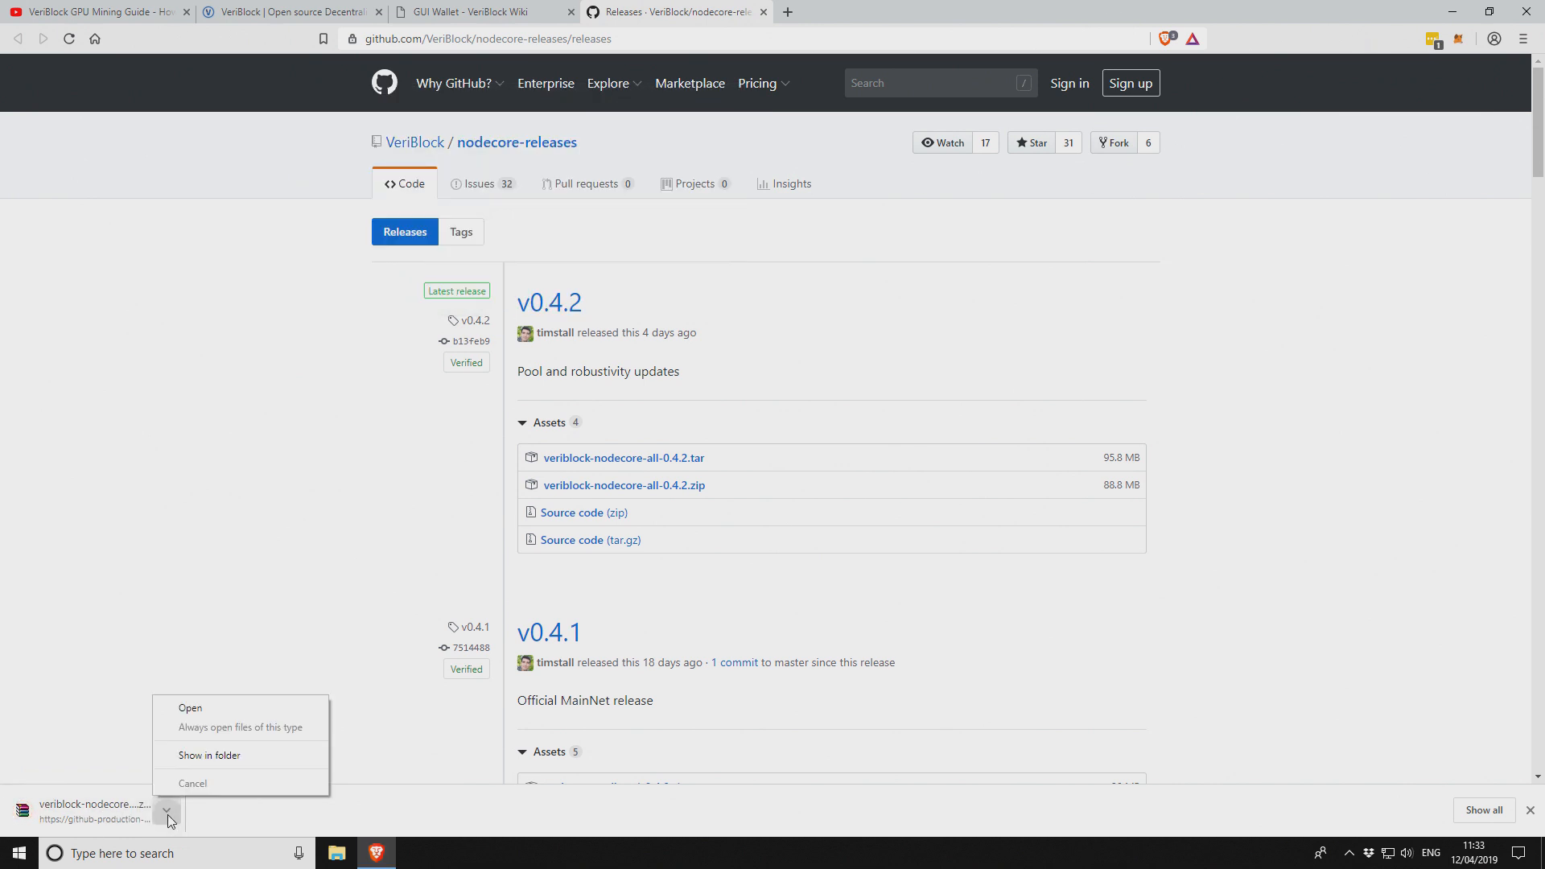
left_click(207, 756)
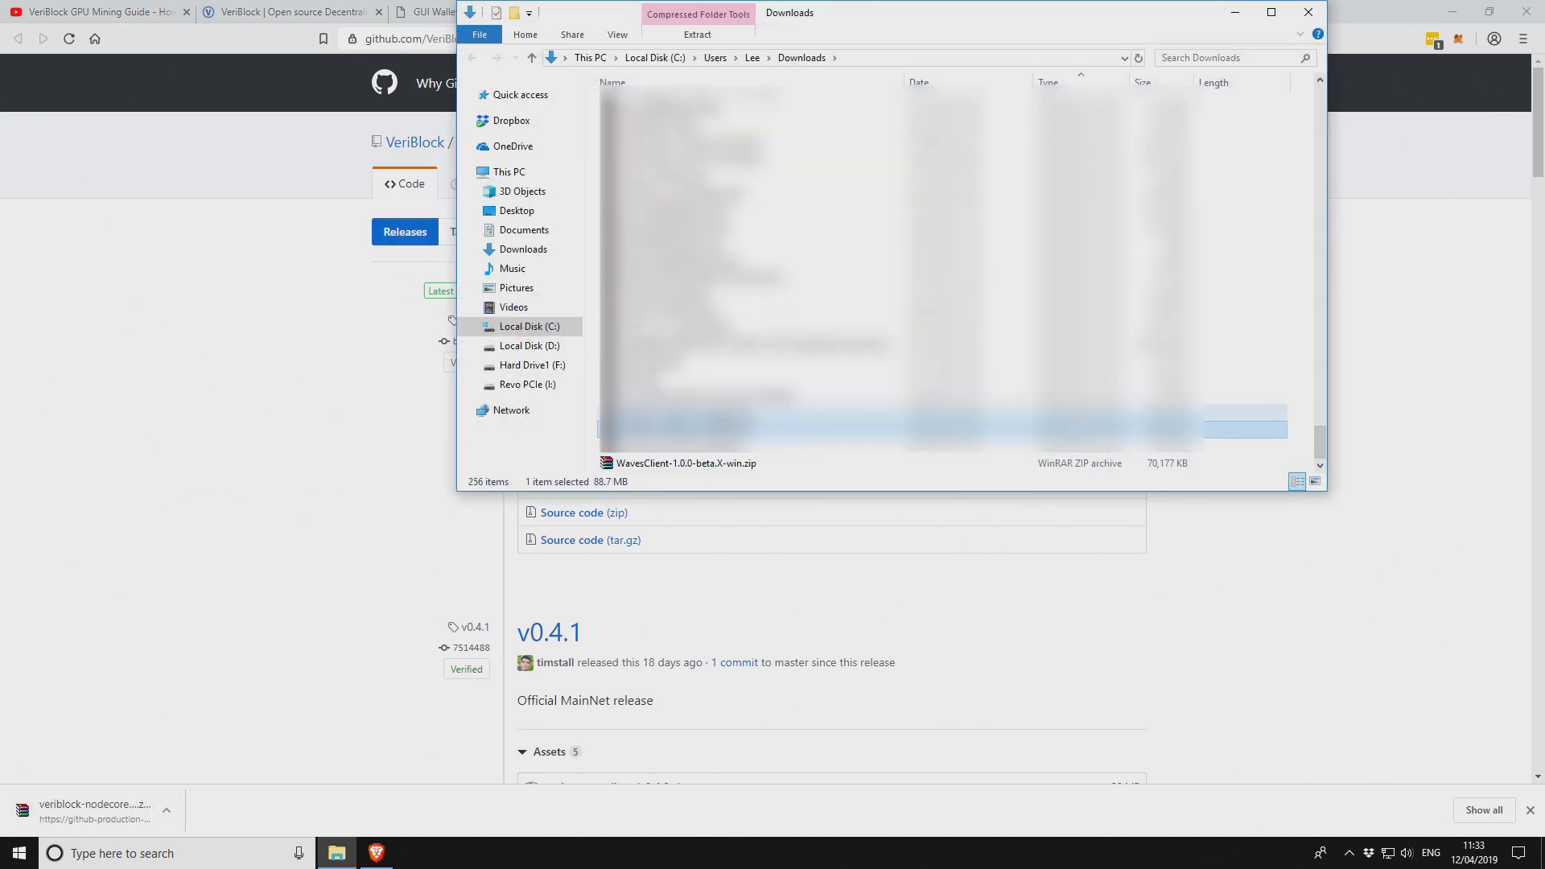
right_click(742, 434)
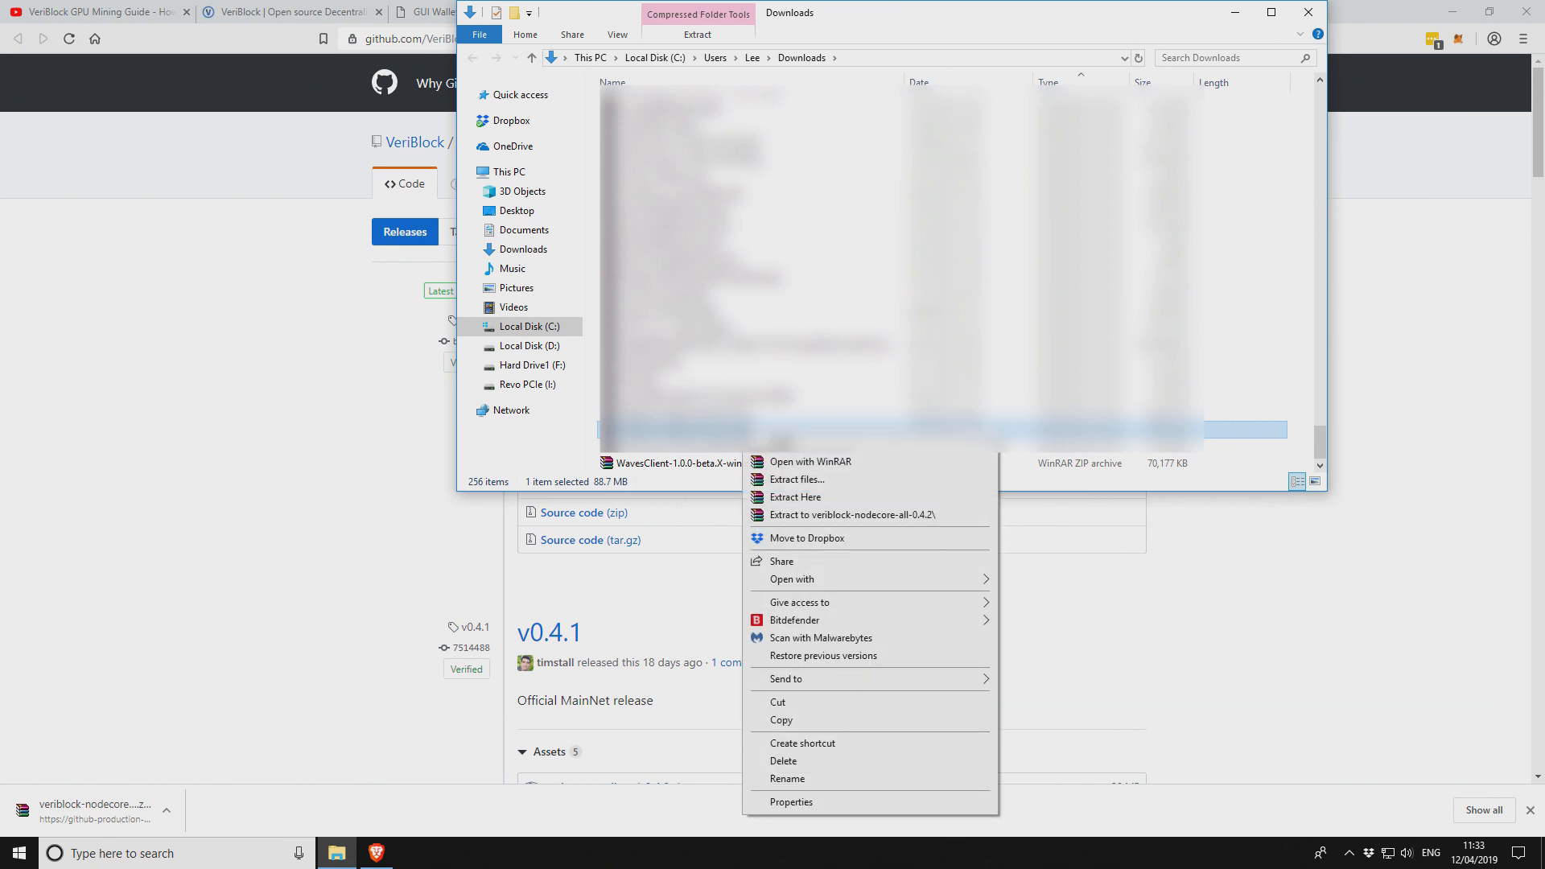
left_click(852, 515)
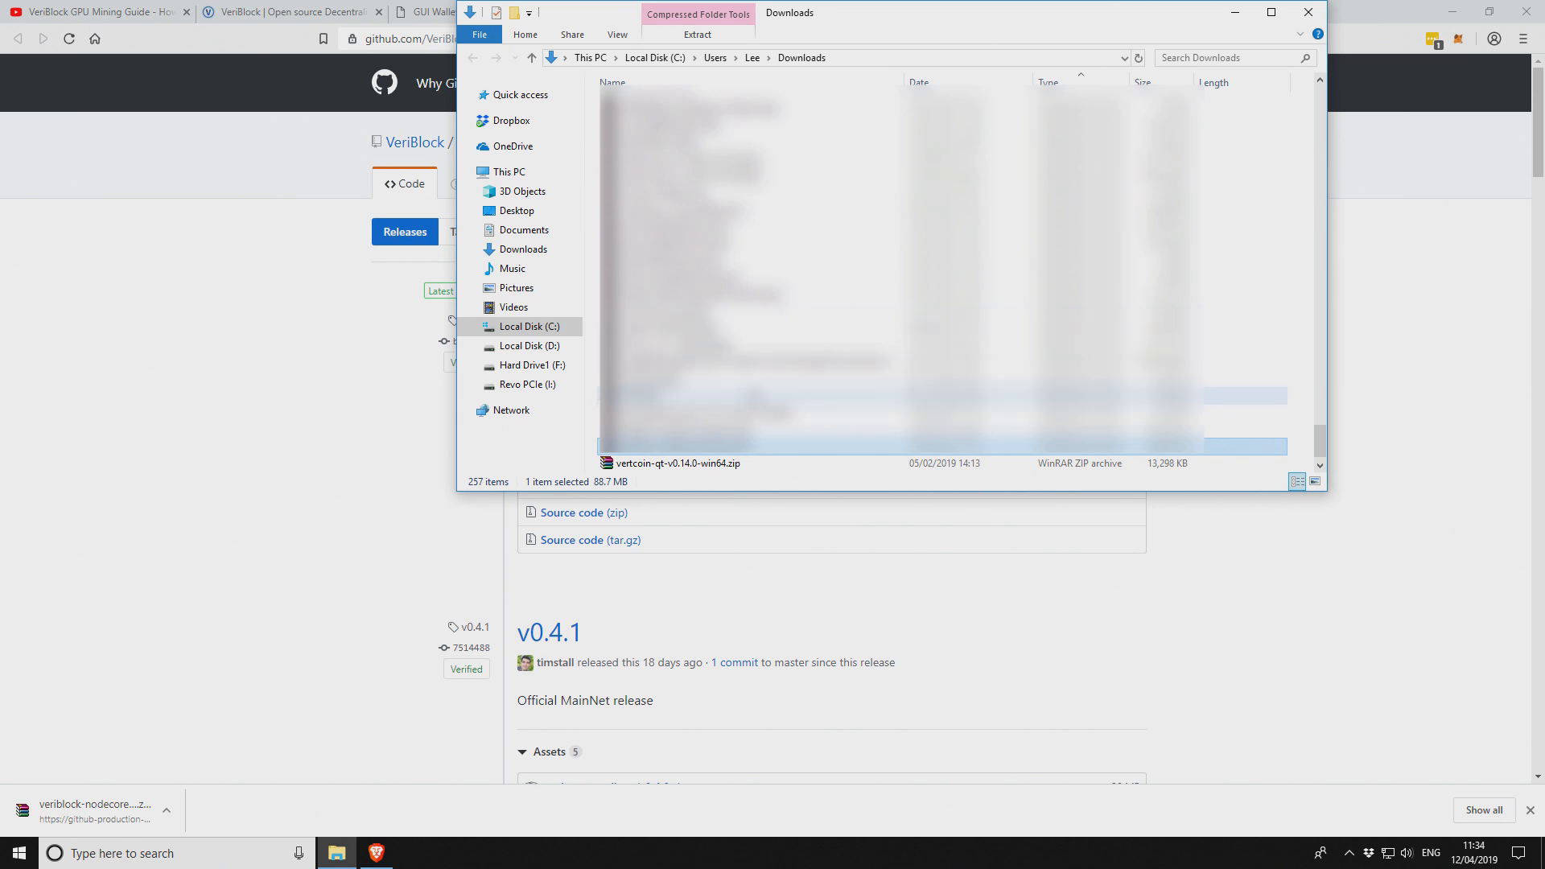
- Find the extracted veriblock-nodecore-all-0.4.2 folder in Downloads and open it to see its NodeCore subfolders
scroll(748, 395, "down", 1)
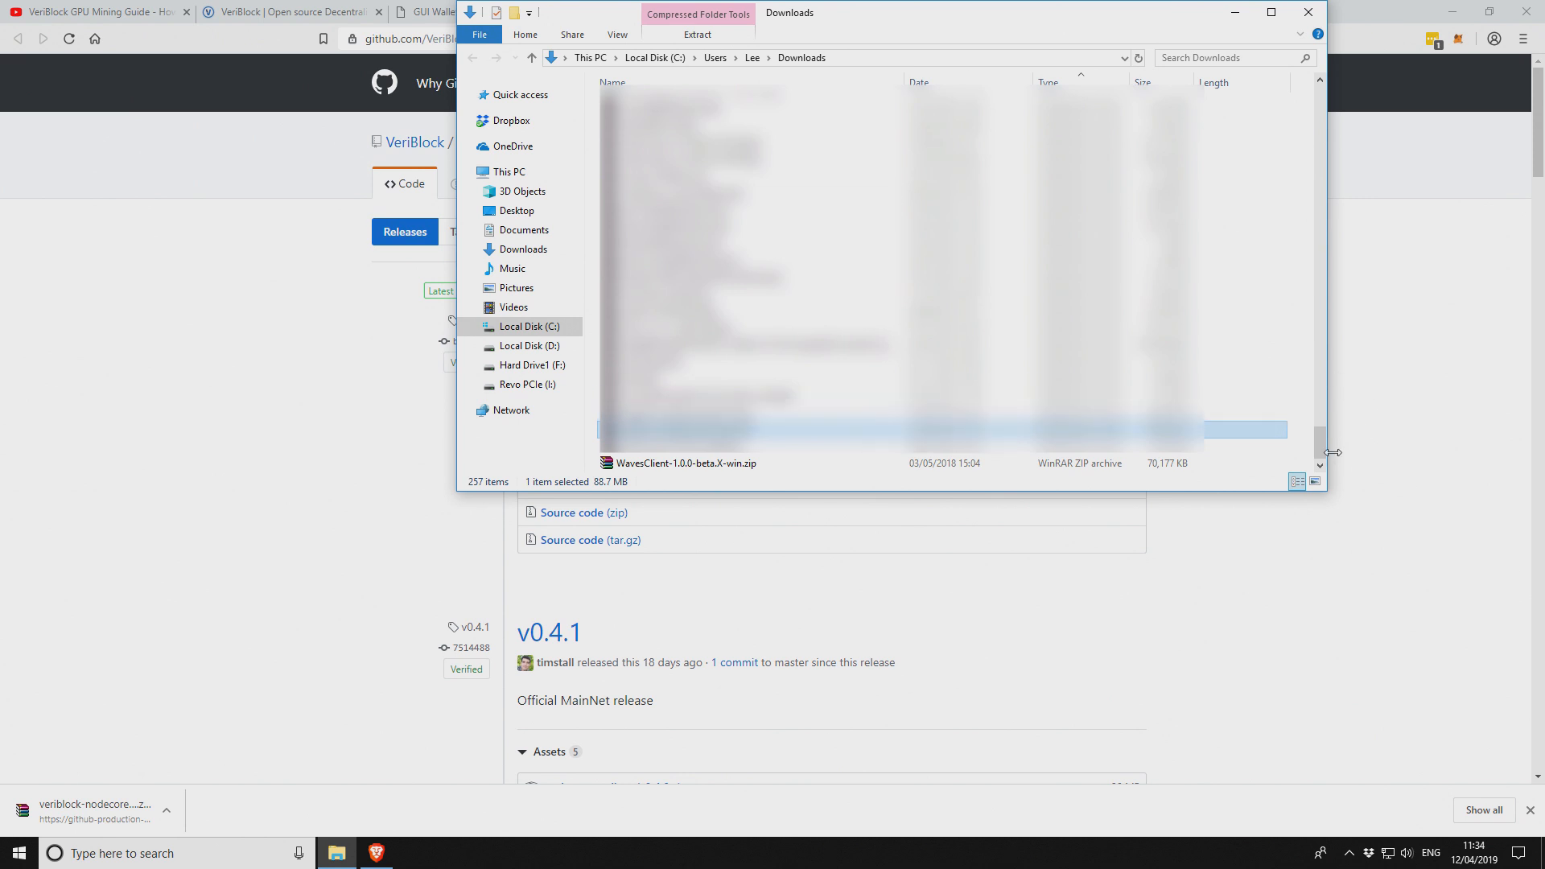
left_click_drag(1321, 447, 1332, 103)
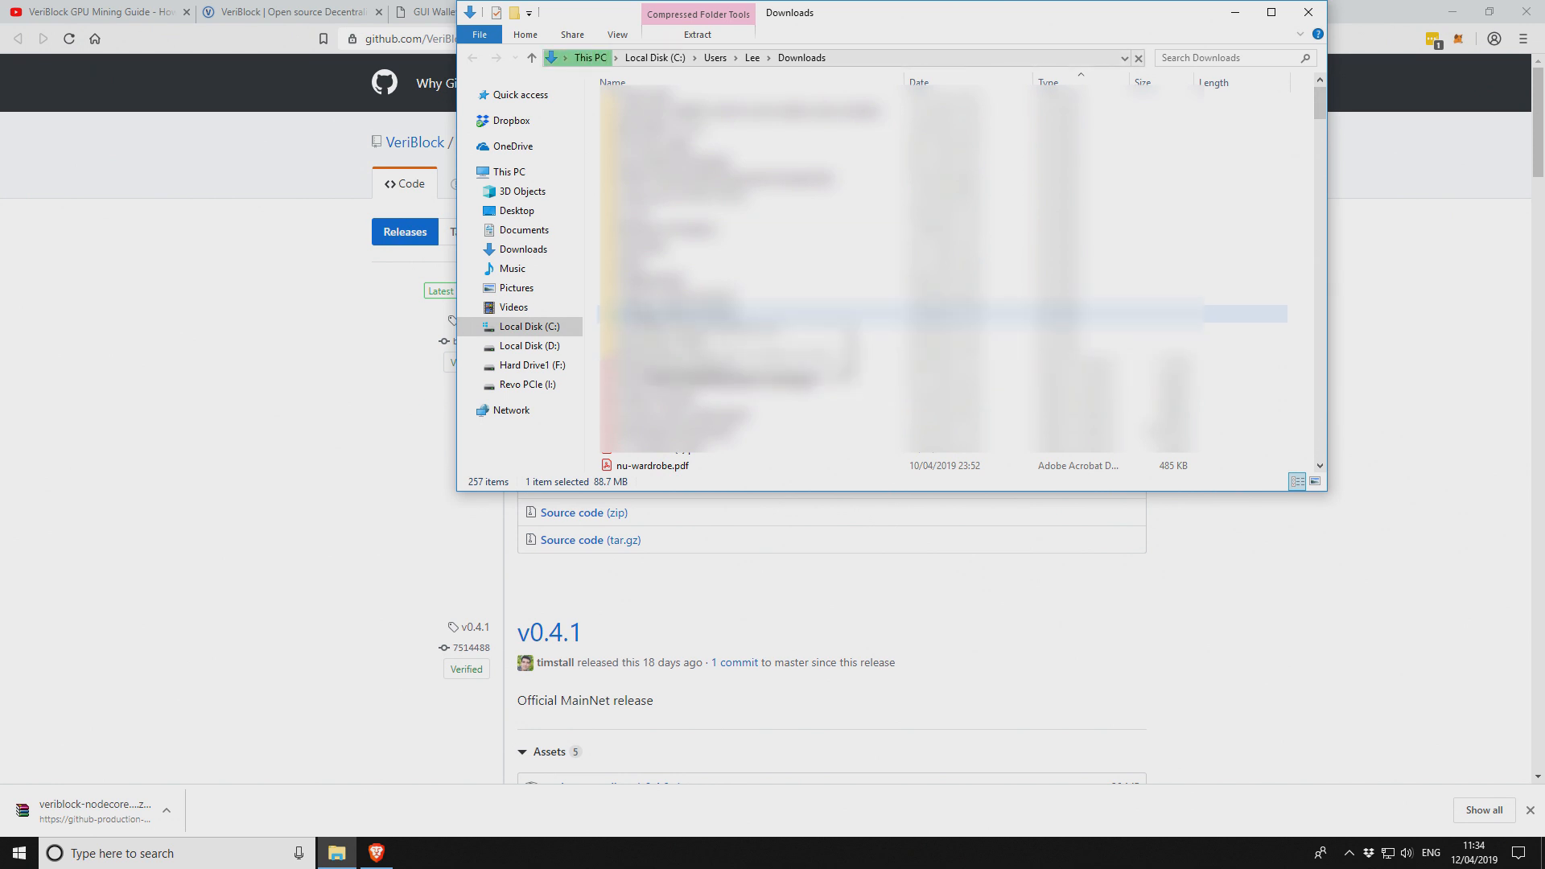
double_click(648, 314)
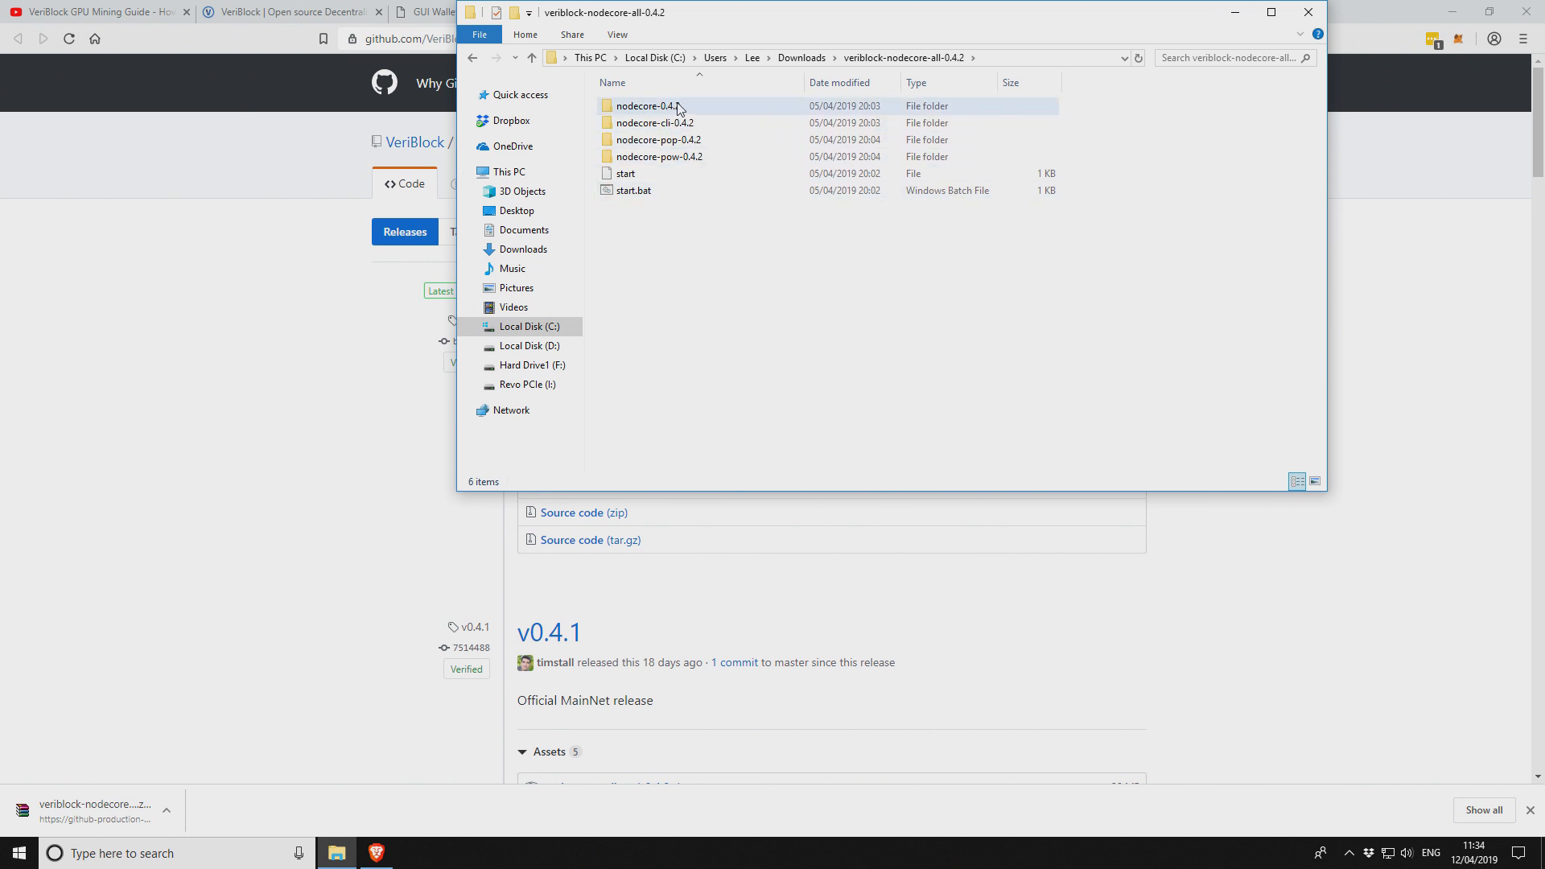
mouse_move(676, 109)
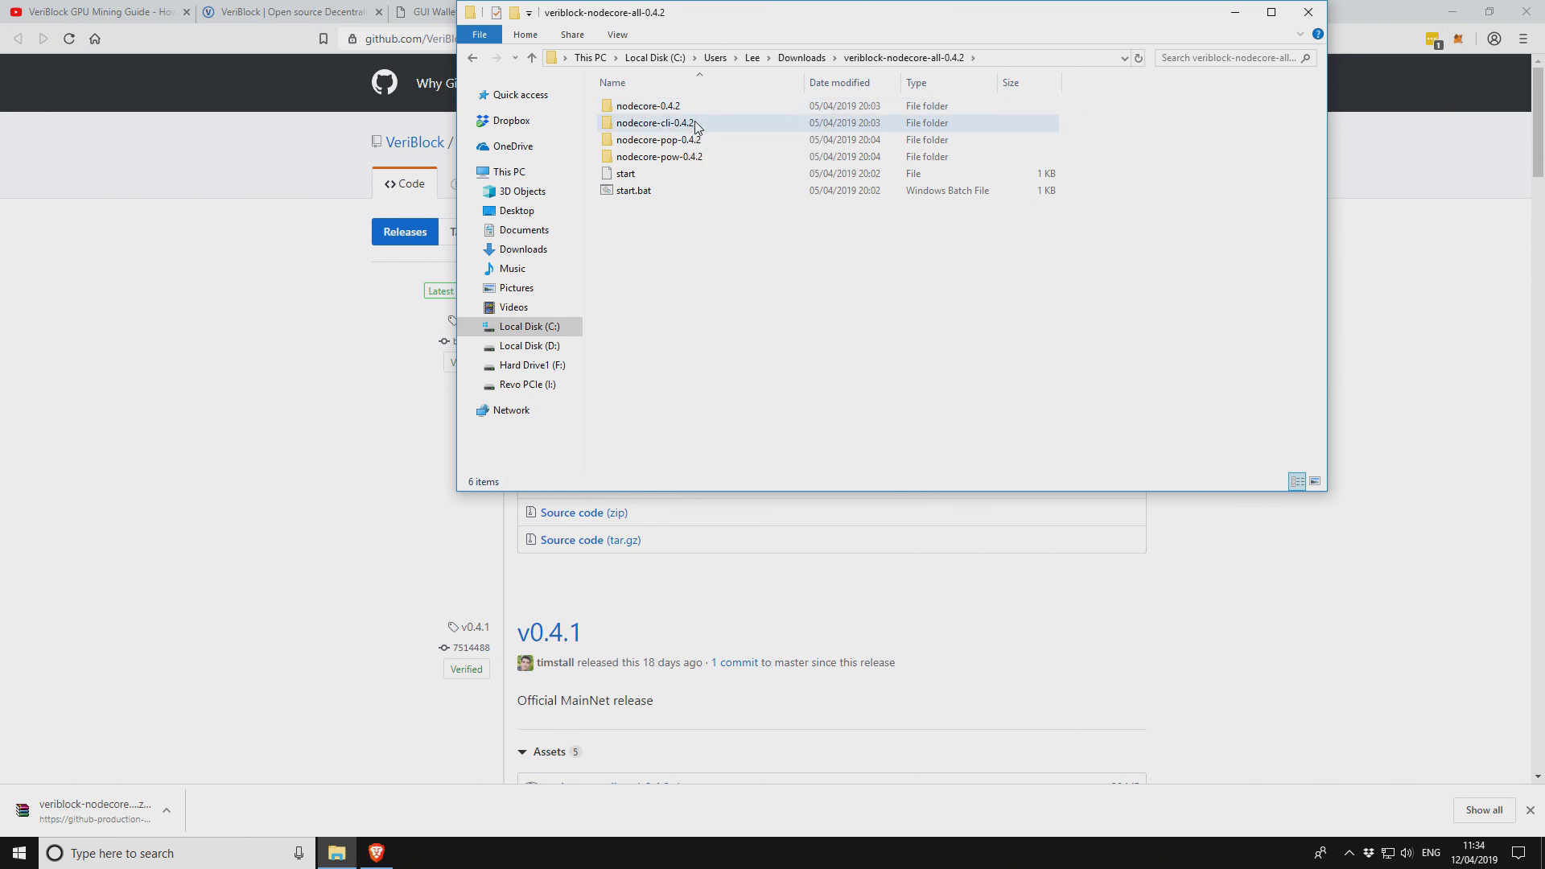
mouse_move(712, 128)
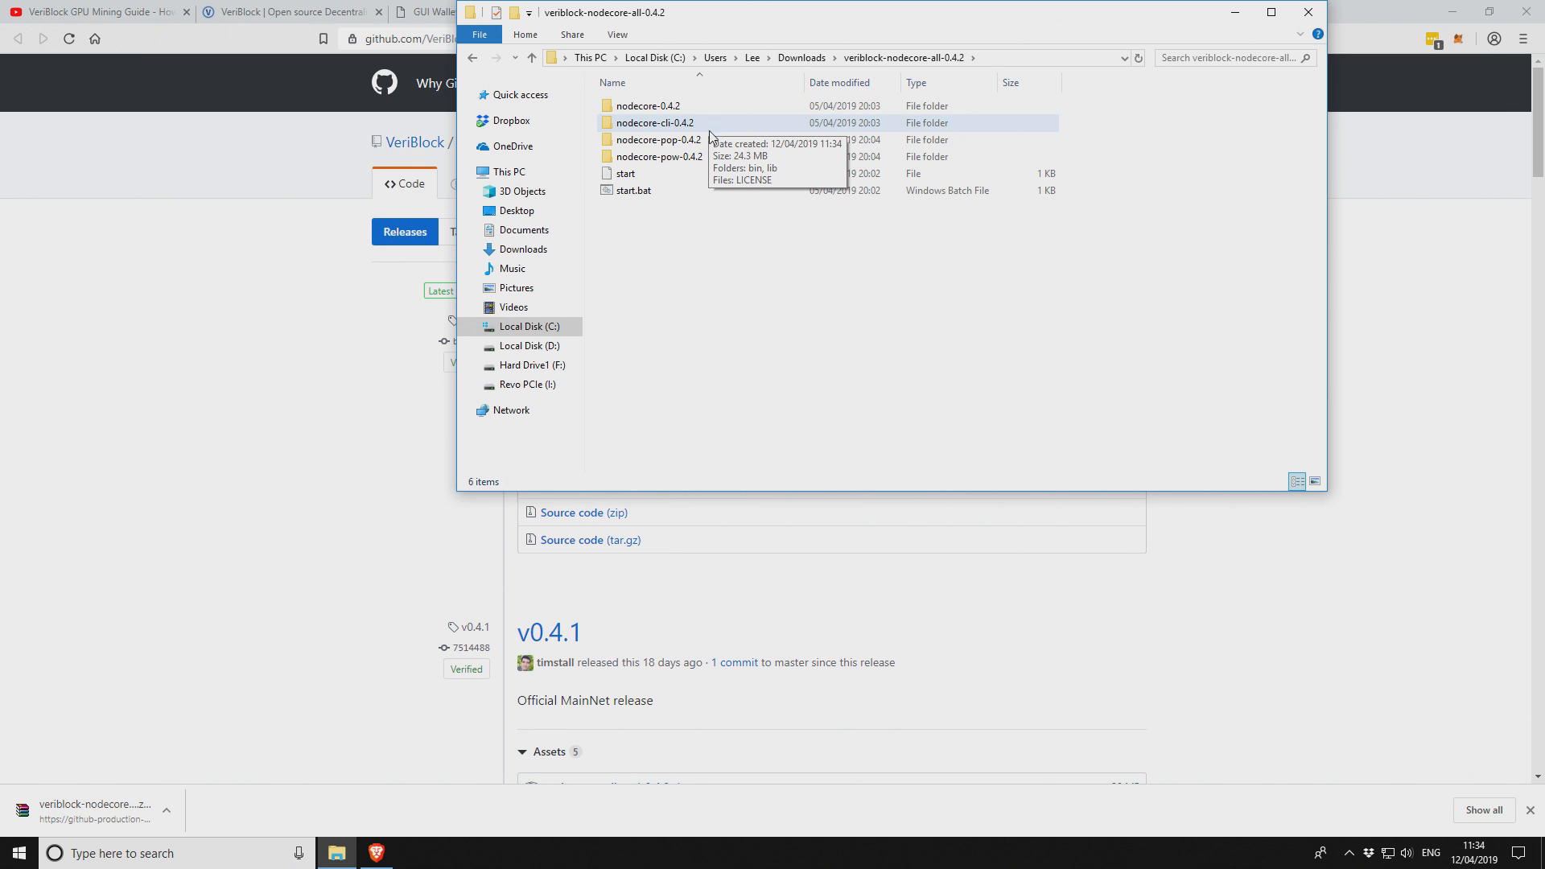
- Check the GUI Wallet wiki page again for the wallet's NodeCore connection requirement and features
left_click(268, 9)
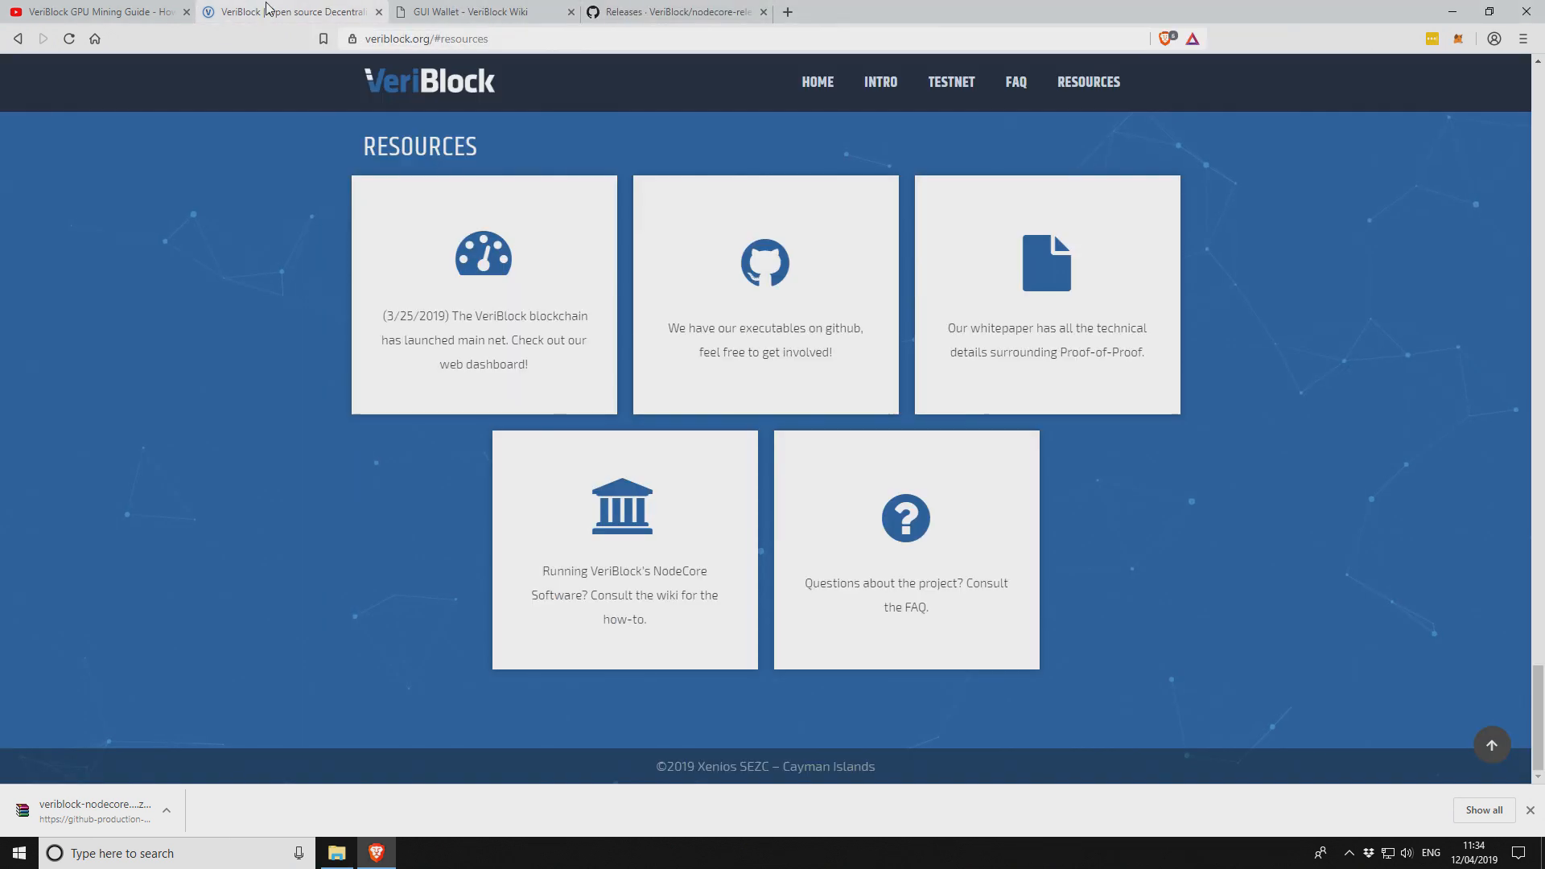
left_click(471, 11)
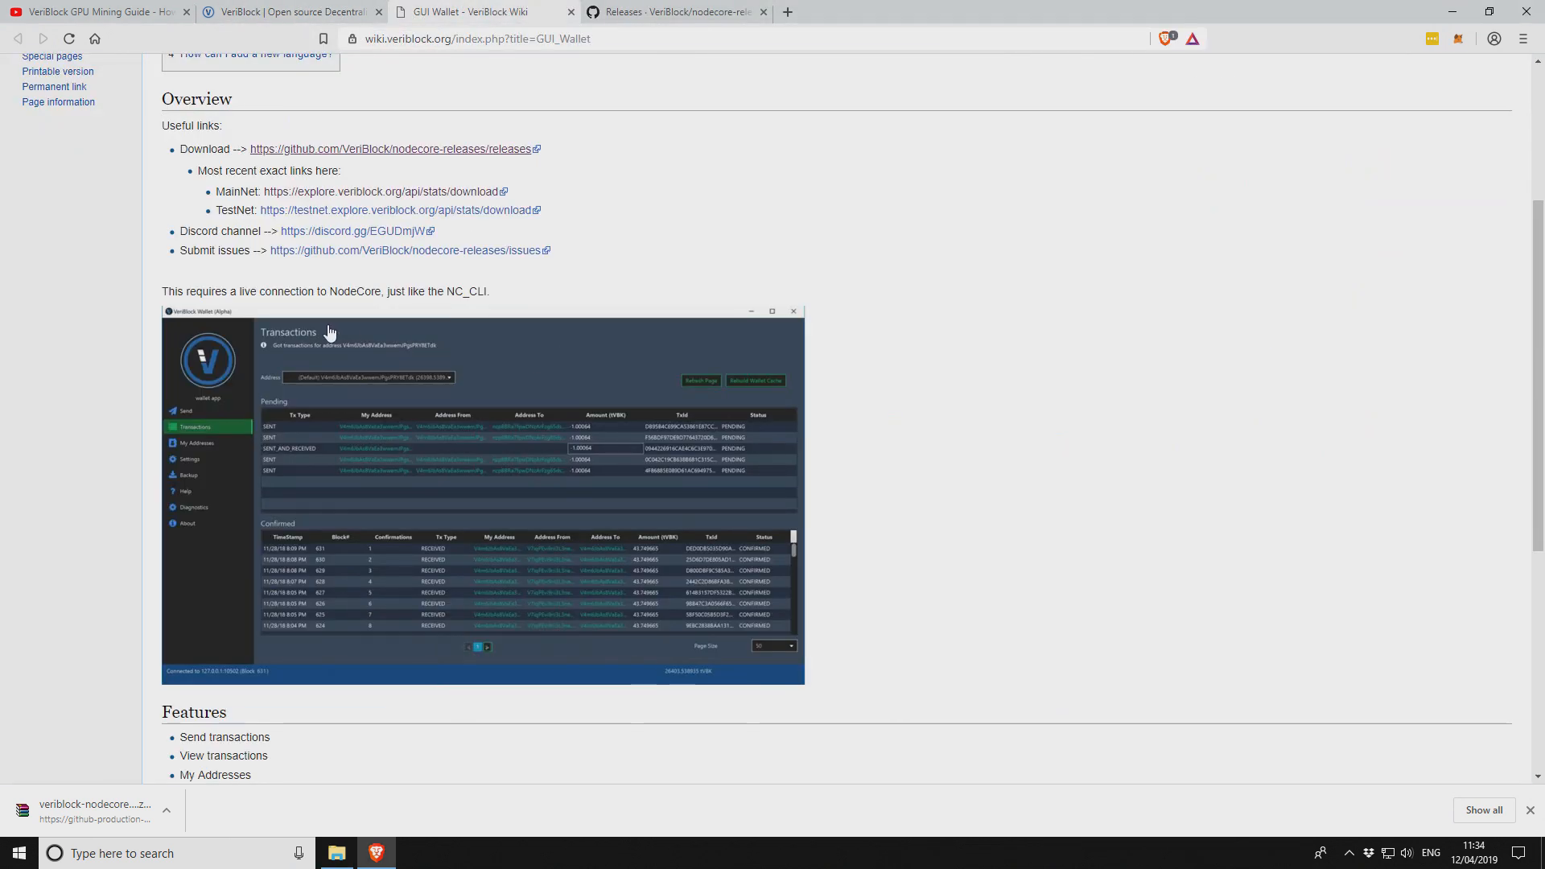
scroll(314, 313, "down", 2)
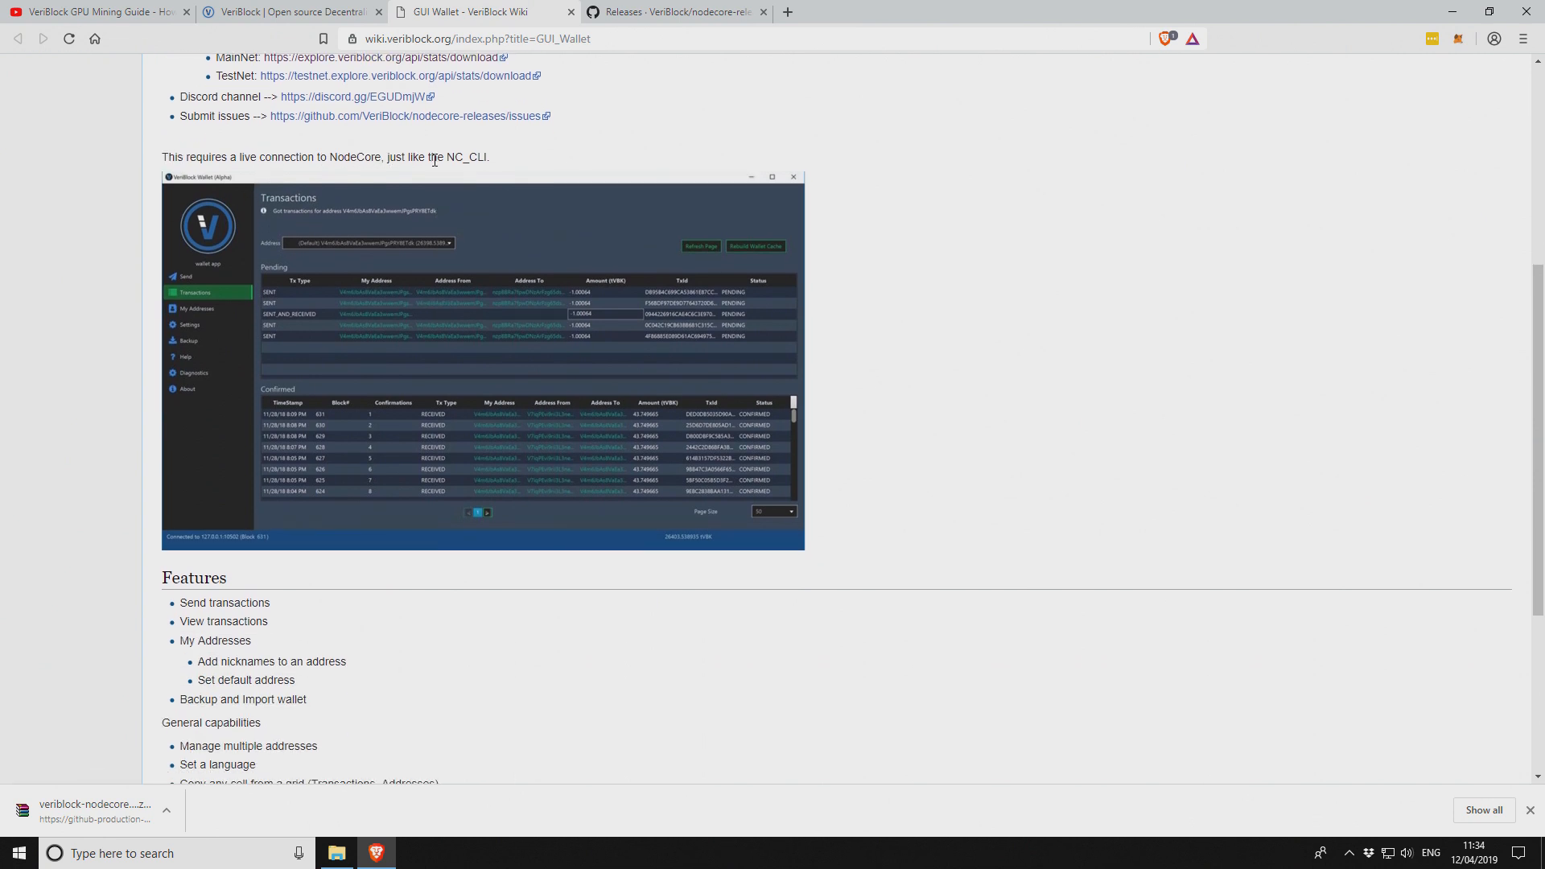
scroll(471, 435, "down", 3)
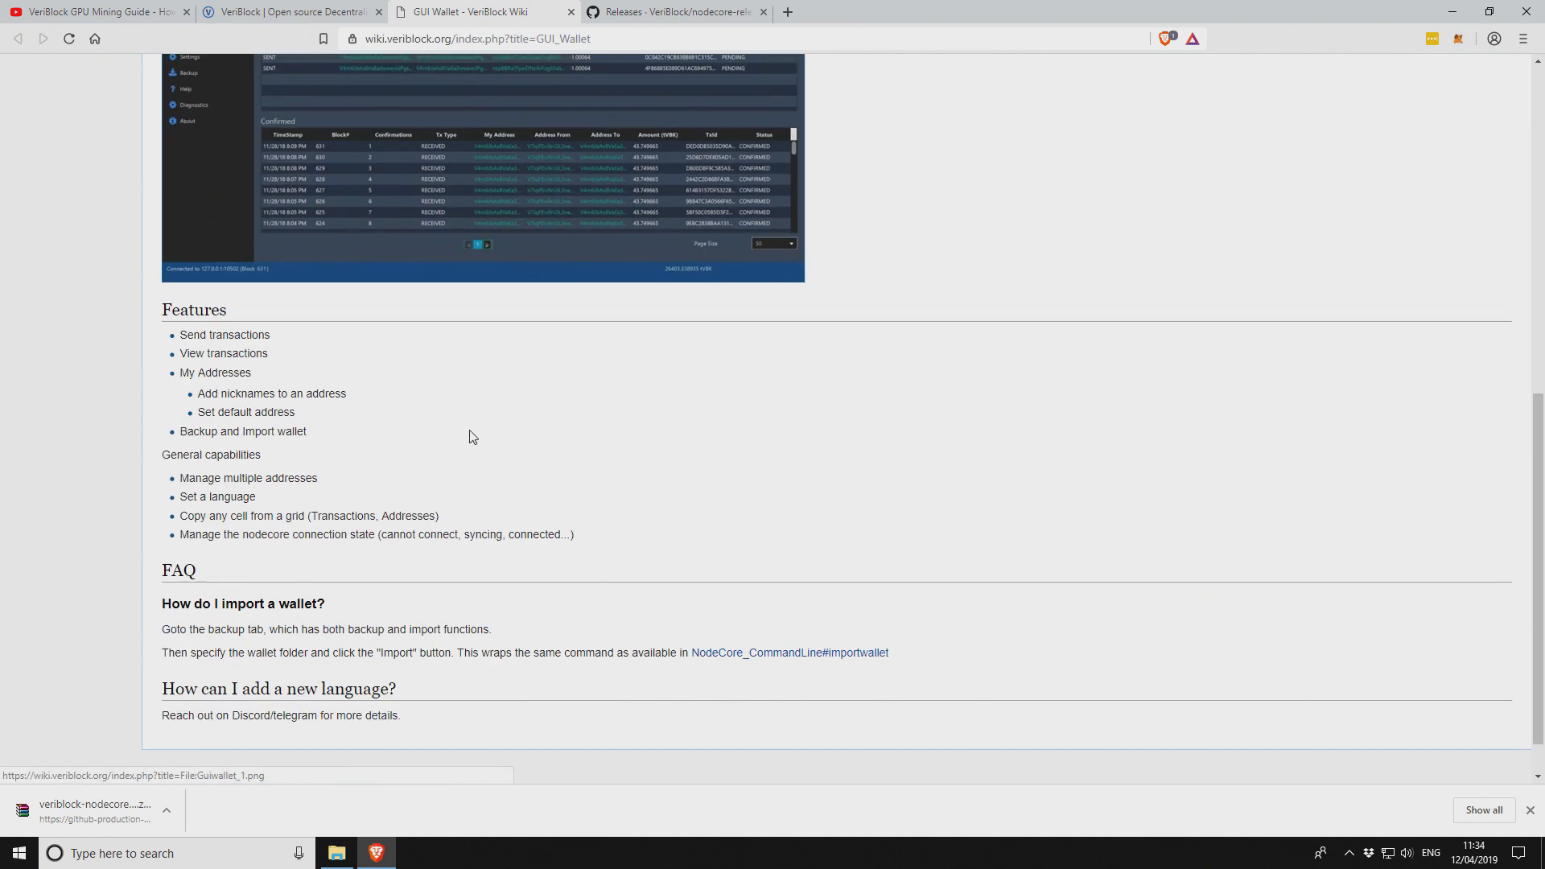
scroll(472, 437, "up", 5)
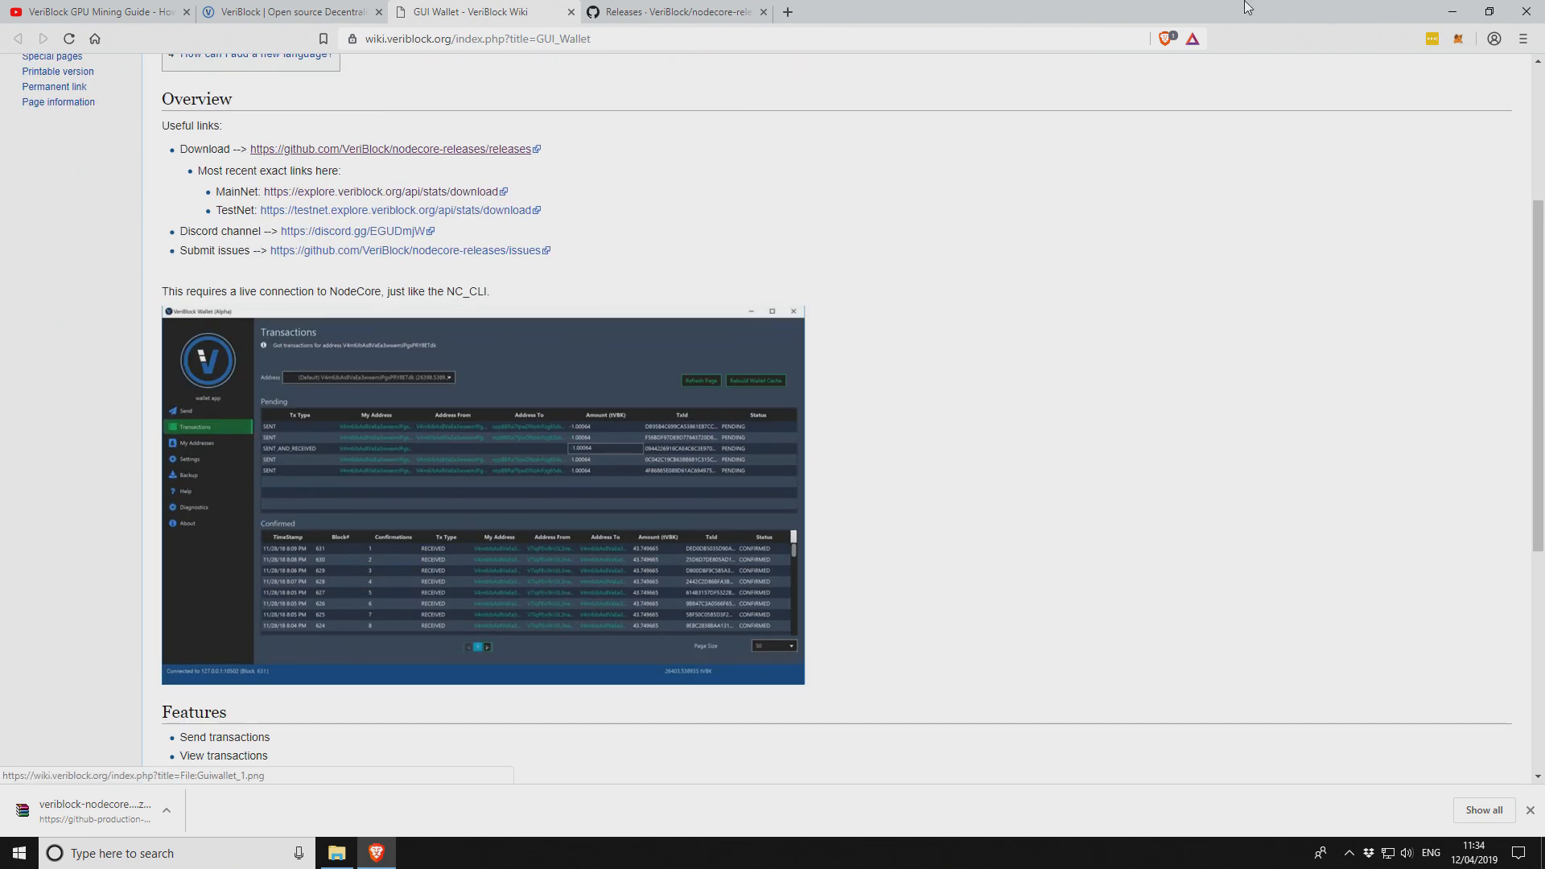
- Run nodecore.bat from the bin folder inside nodecore-0.4.2, allowing it past the Windows SmartScreen block
left_click(1458, 14)
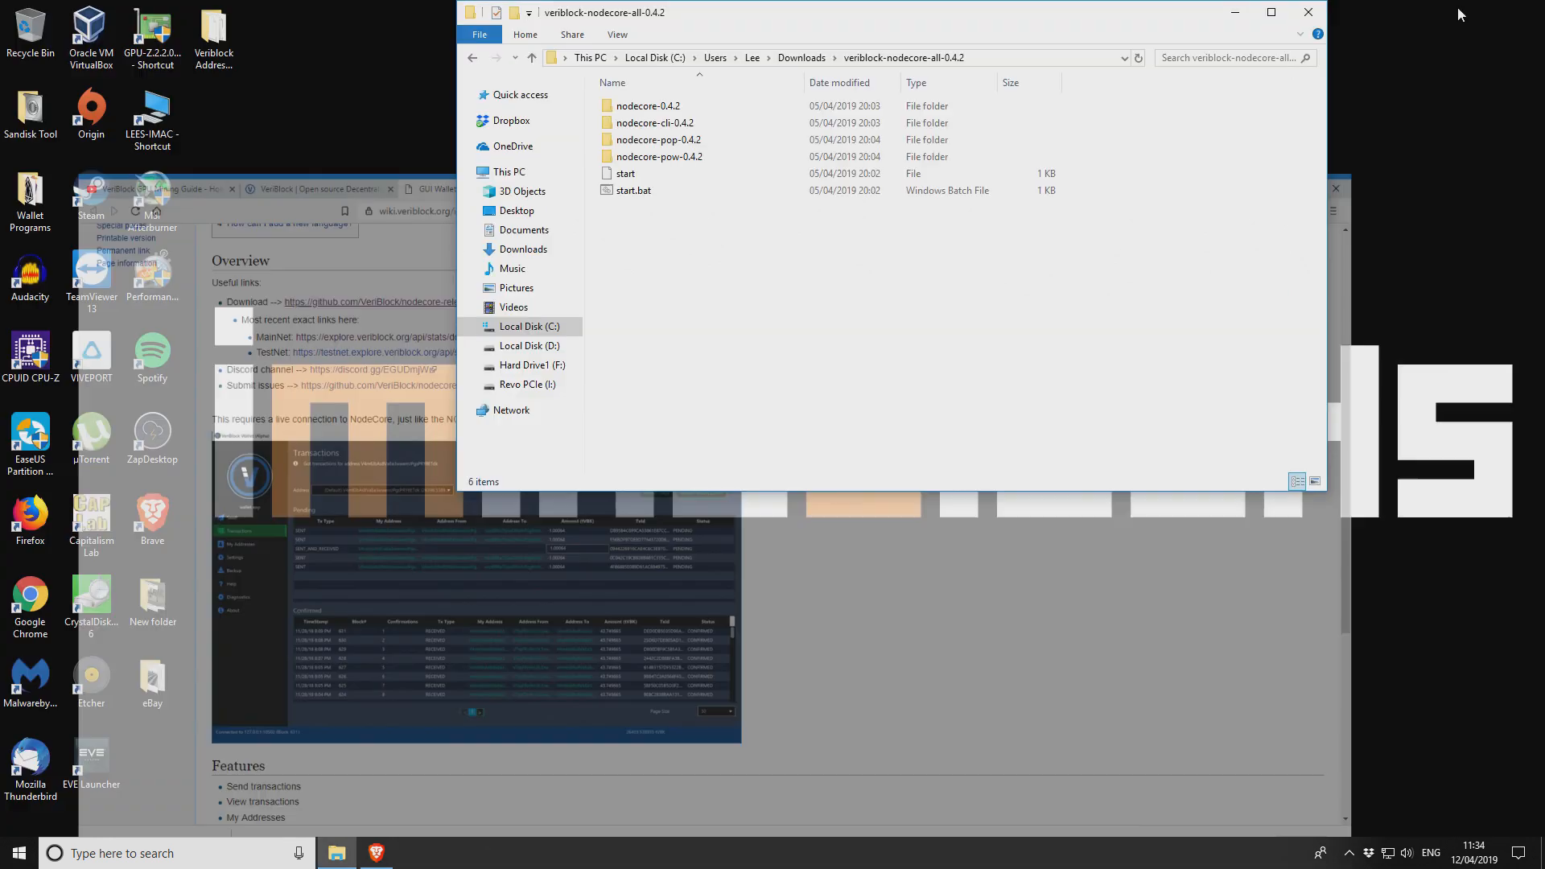
double_click(666, 112)
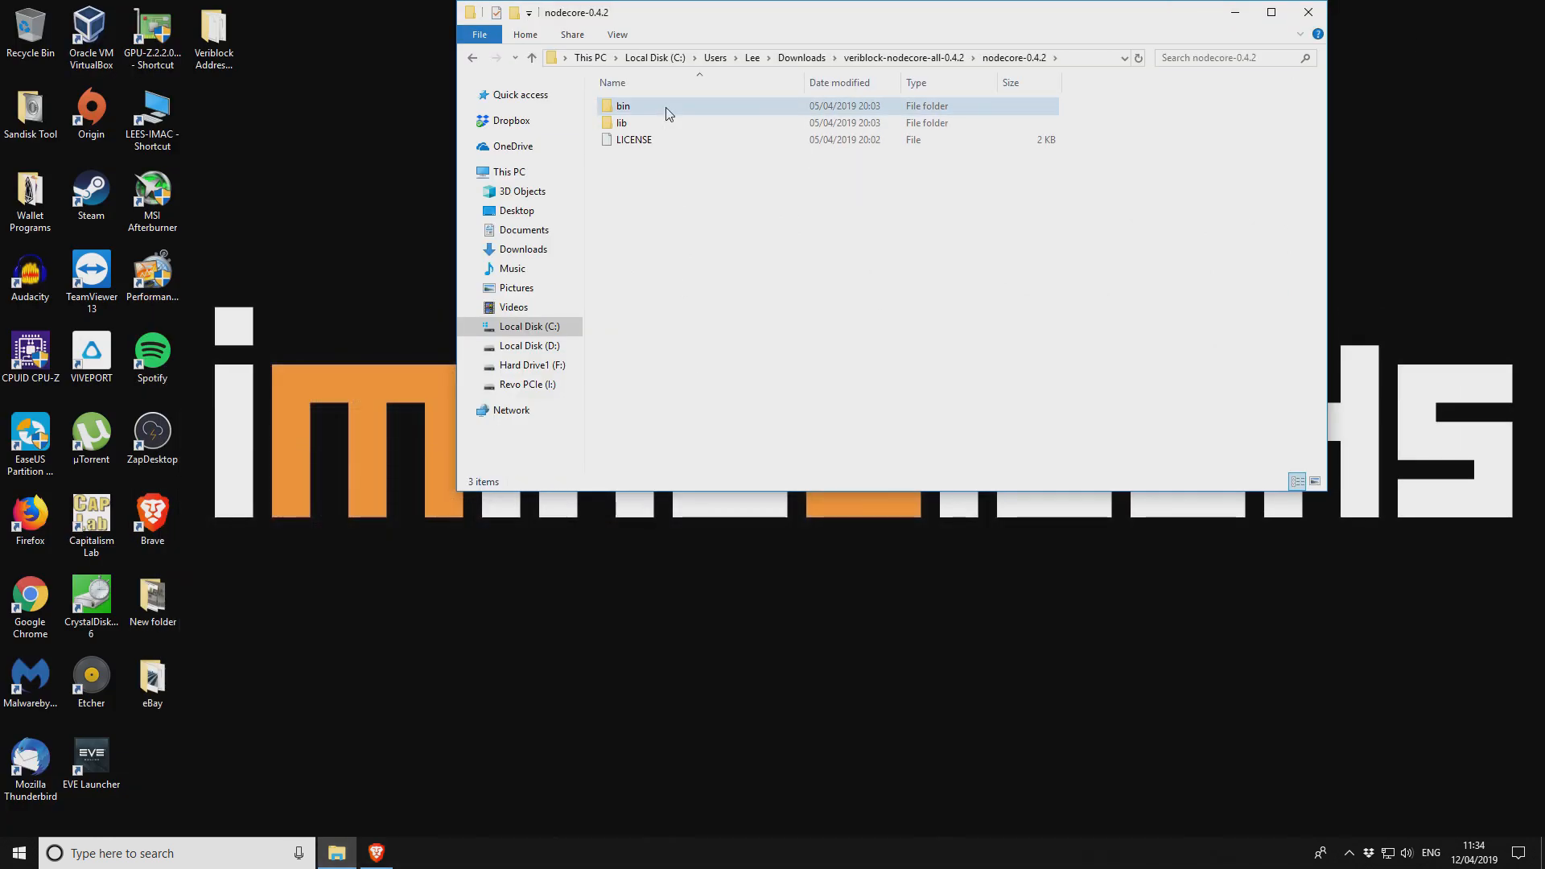
double_click(666, 113)
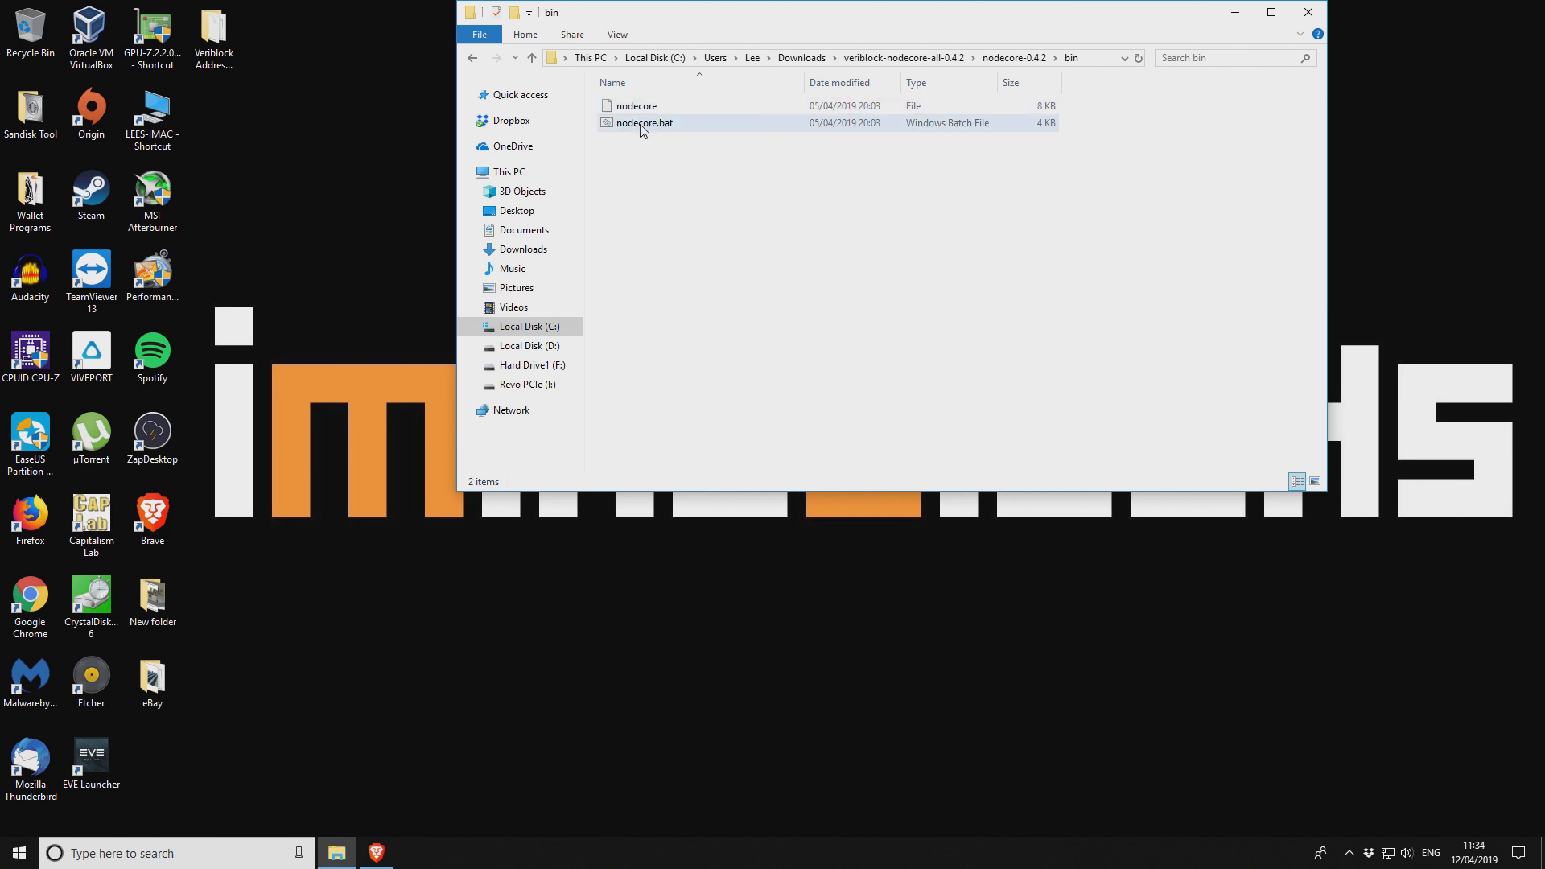
double_click(643, 125)
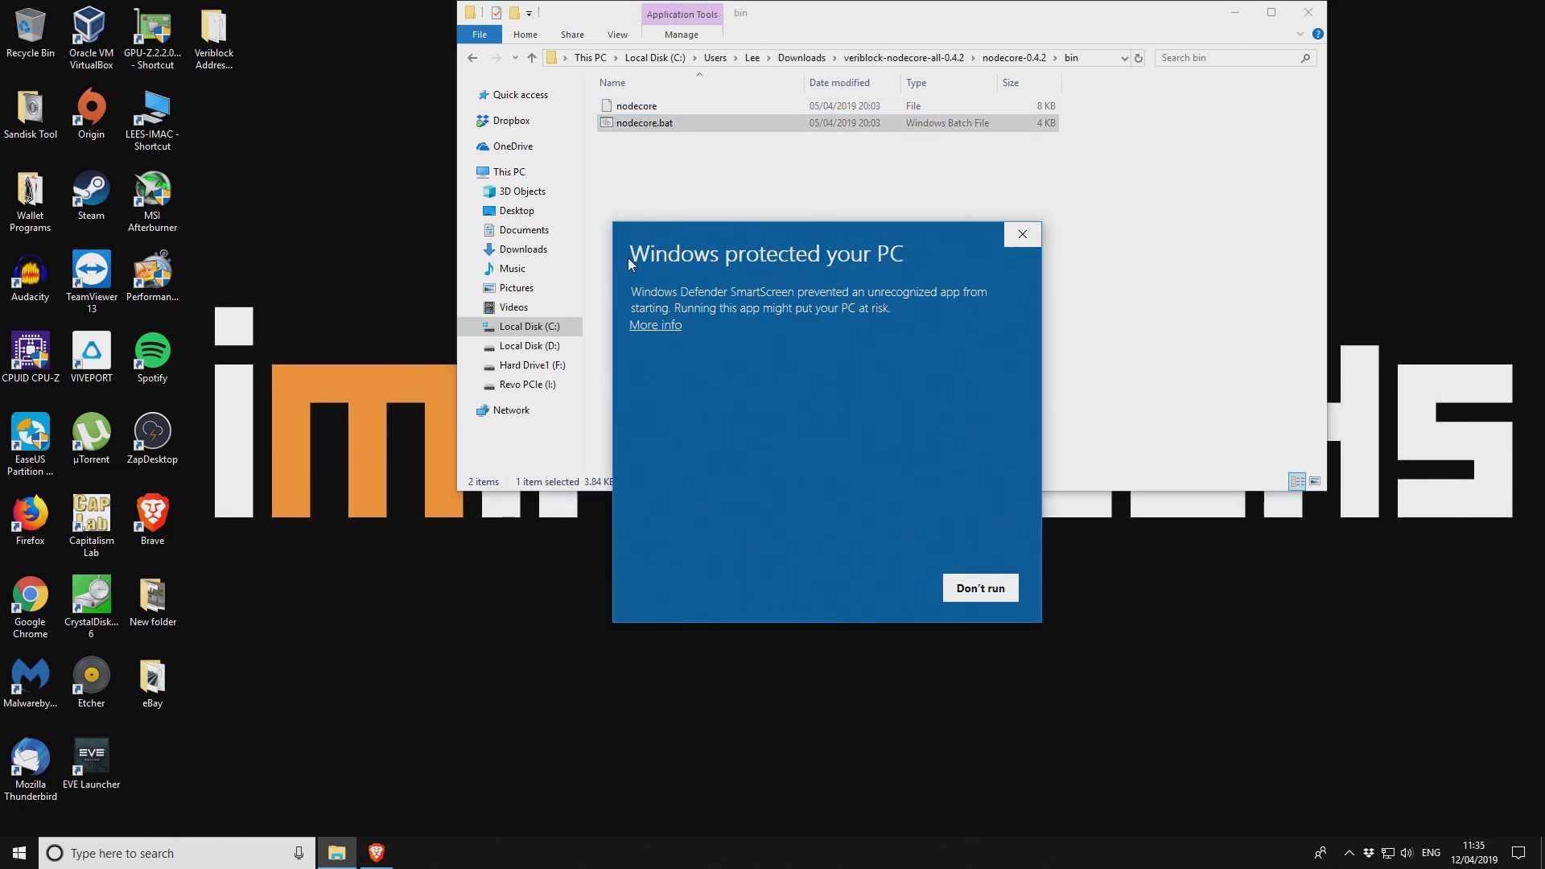
left_click(653, 325)
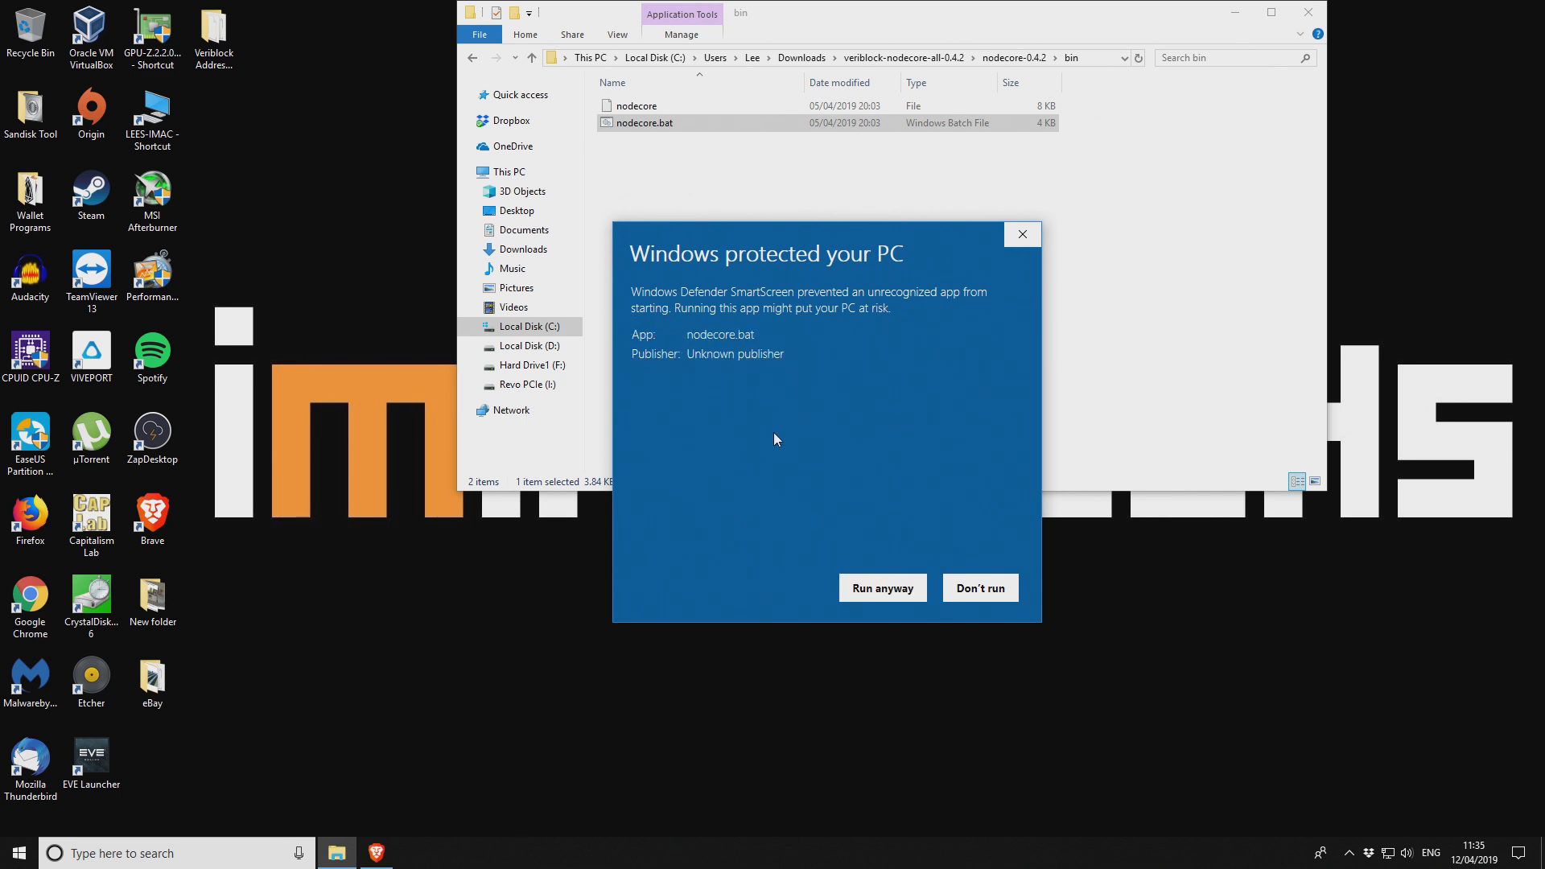
left_click(882, 588)
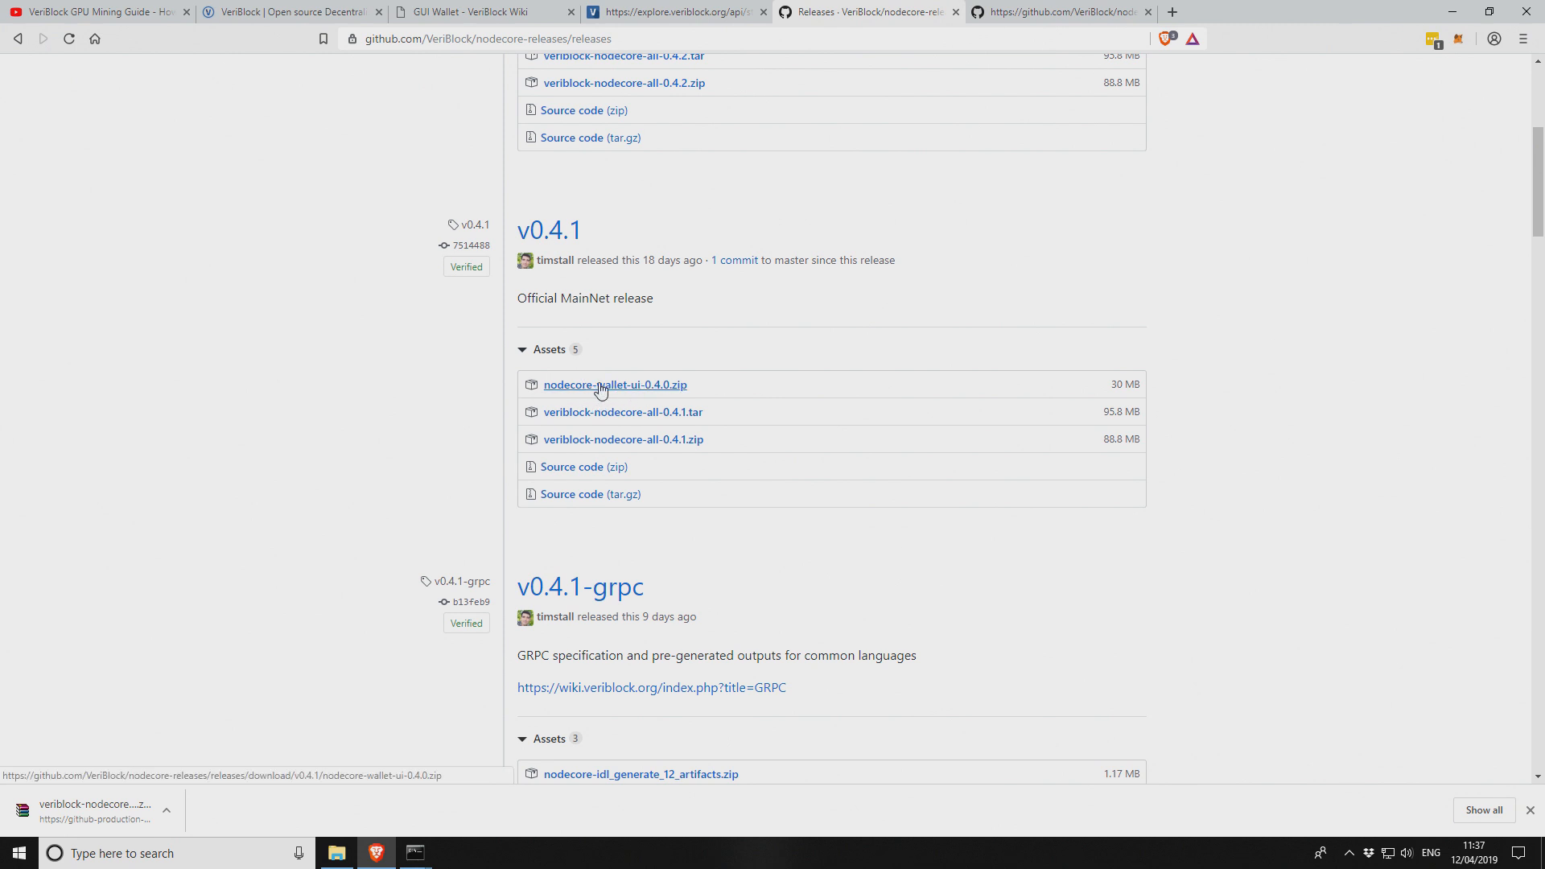
- Download nodecore-wallet-ui-0.4.0.zip from the v0.4.1 release into Downloads and show the file in its folder
left_click(600, 386)
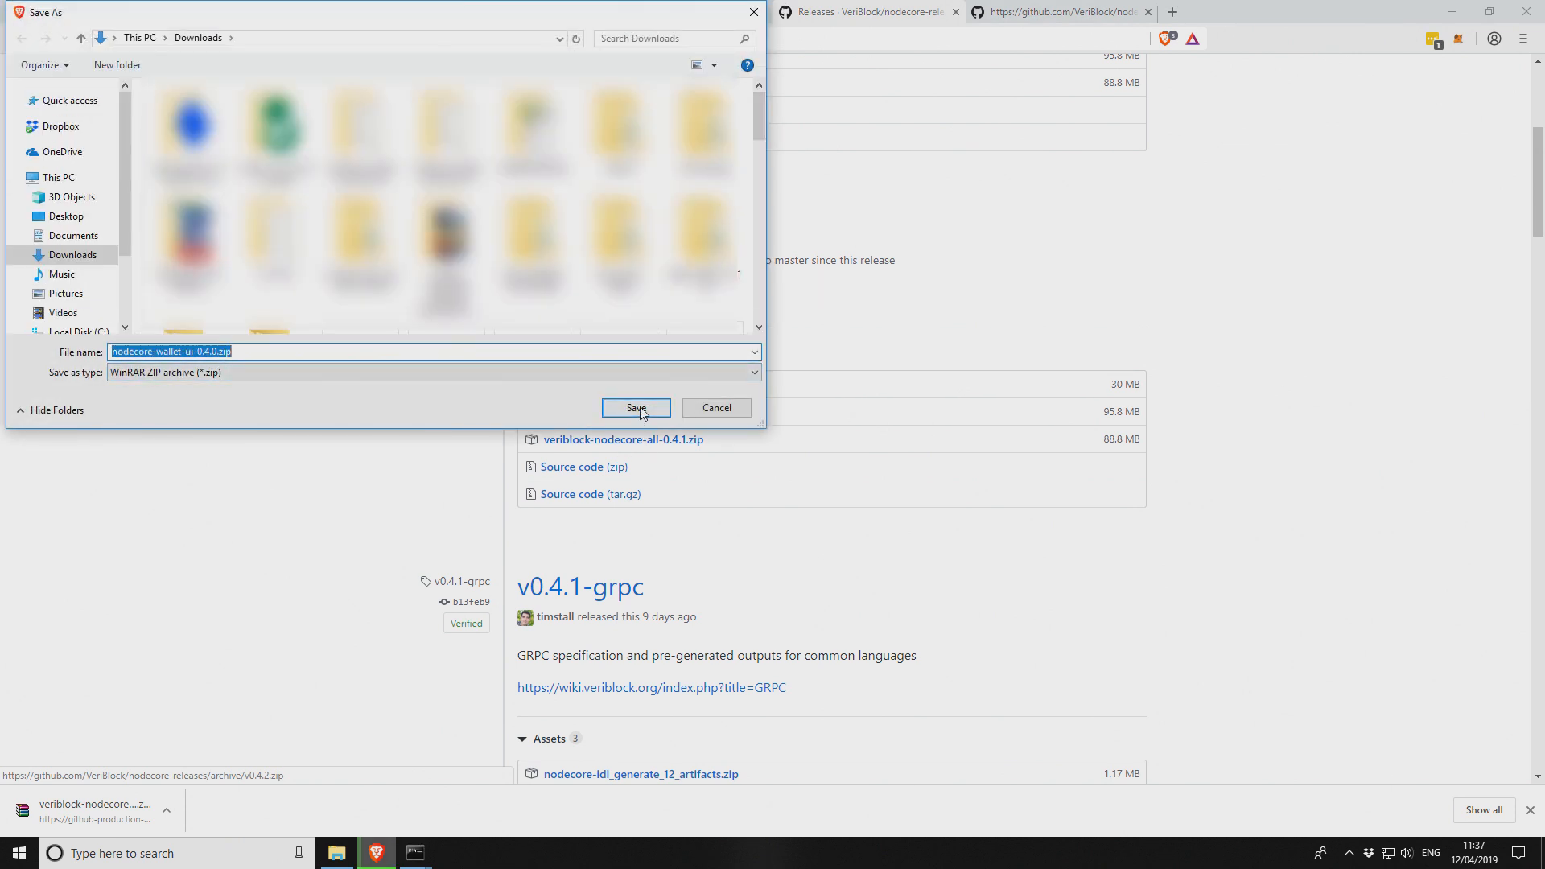
left_click(637, 408)
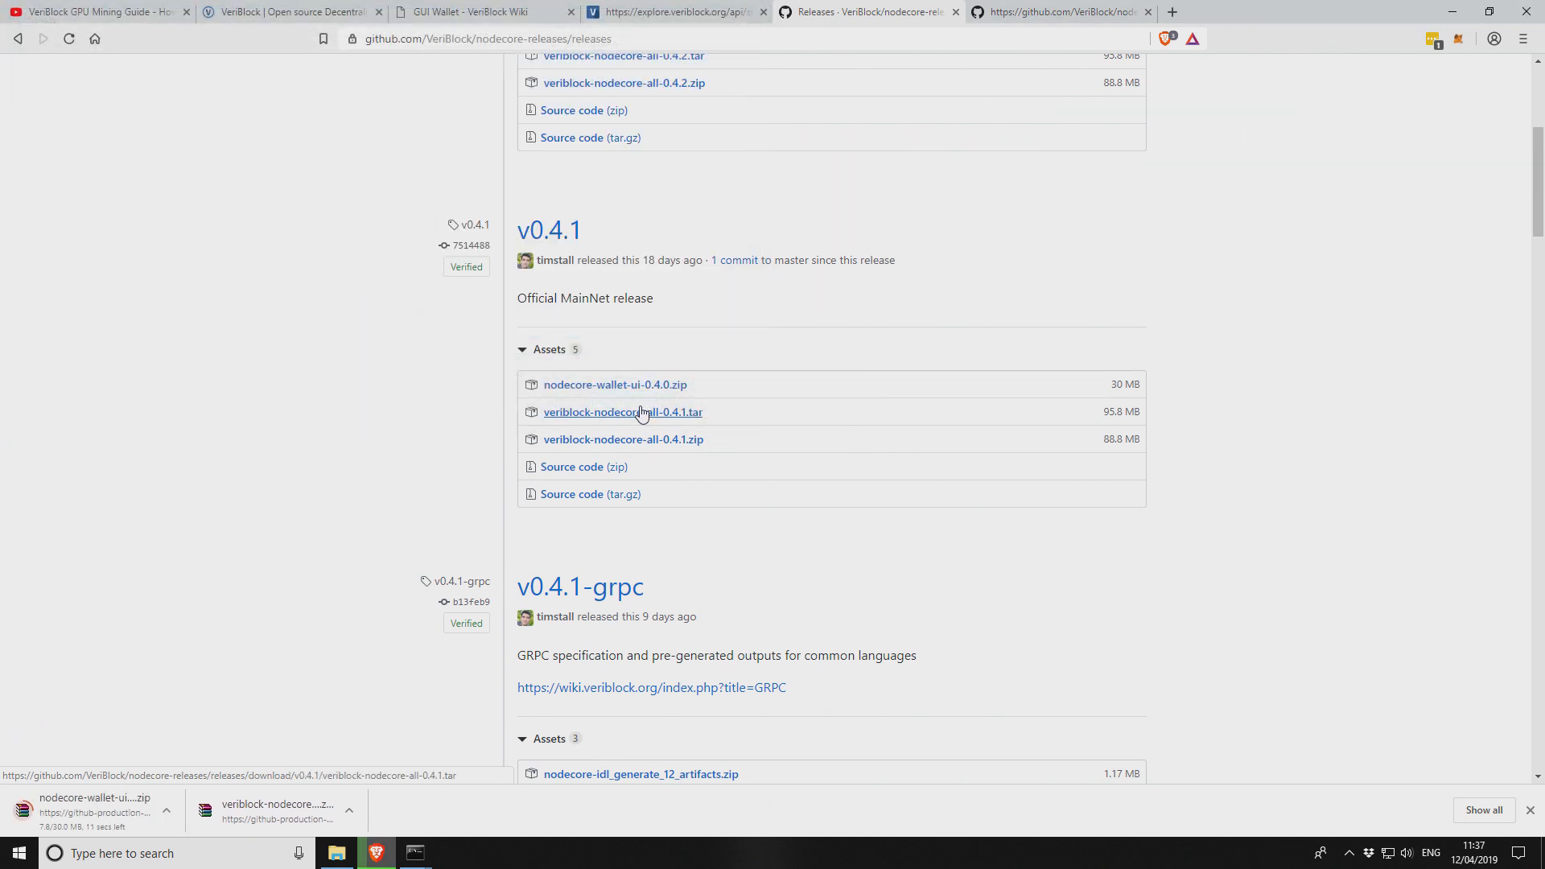
left_click(166, 810)
left_click(218, 754)
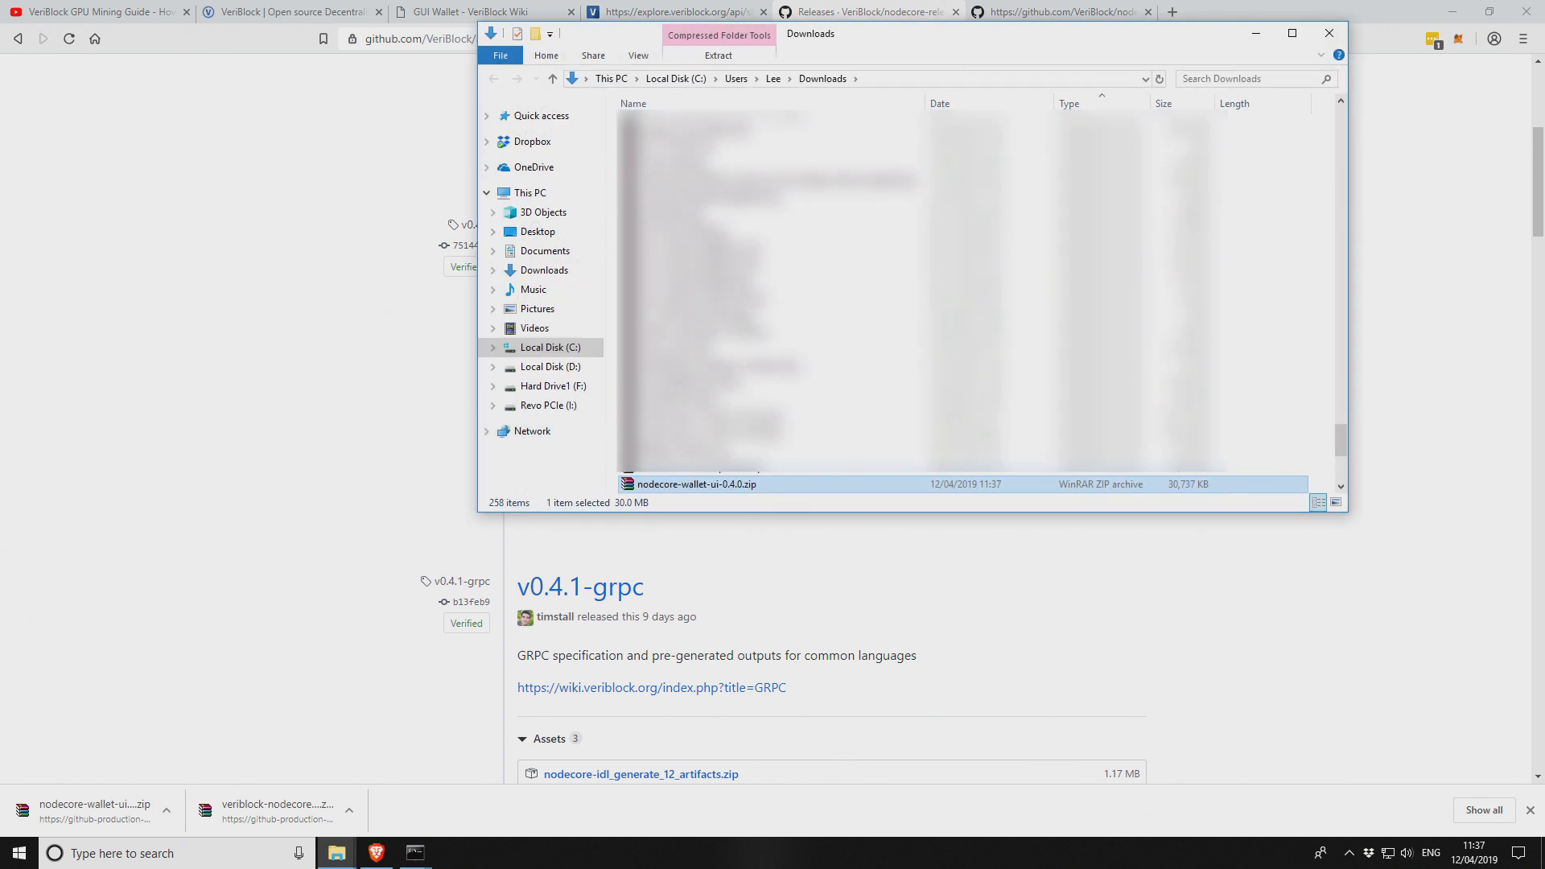
- Extract the wallet UI archive to its own nodecore-wallet-ui-0.4.0 folder and open the bin folder inside it
right_click(720, 492)
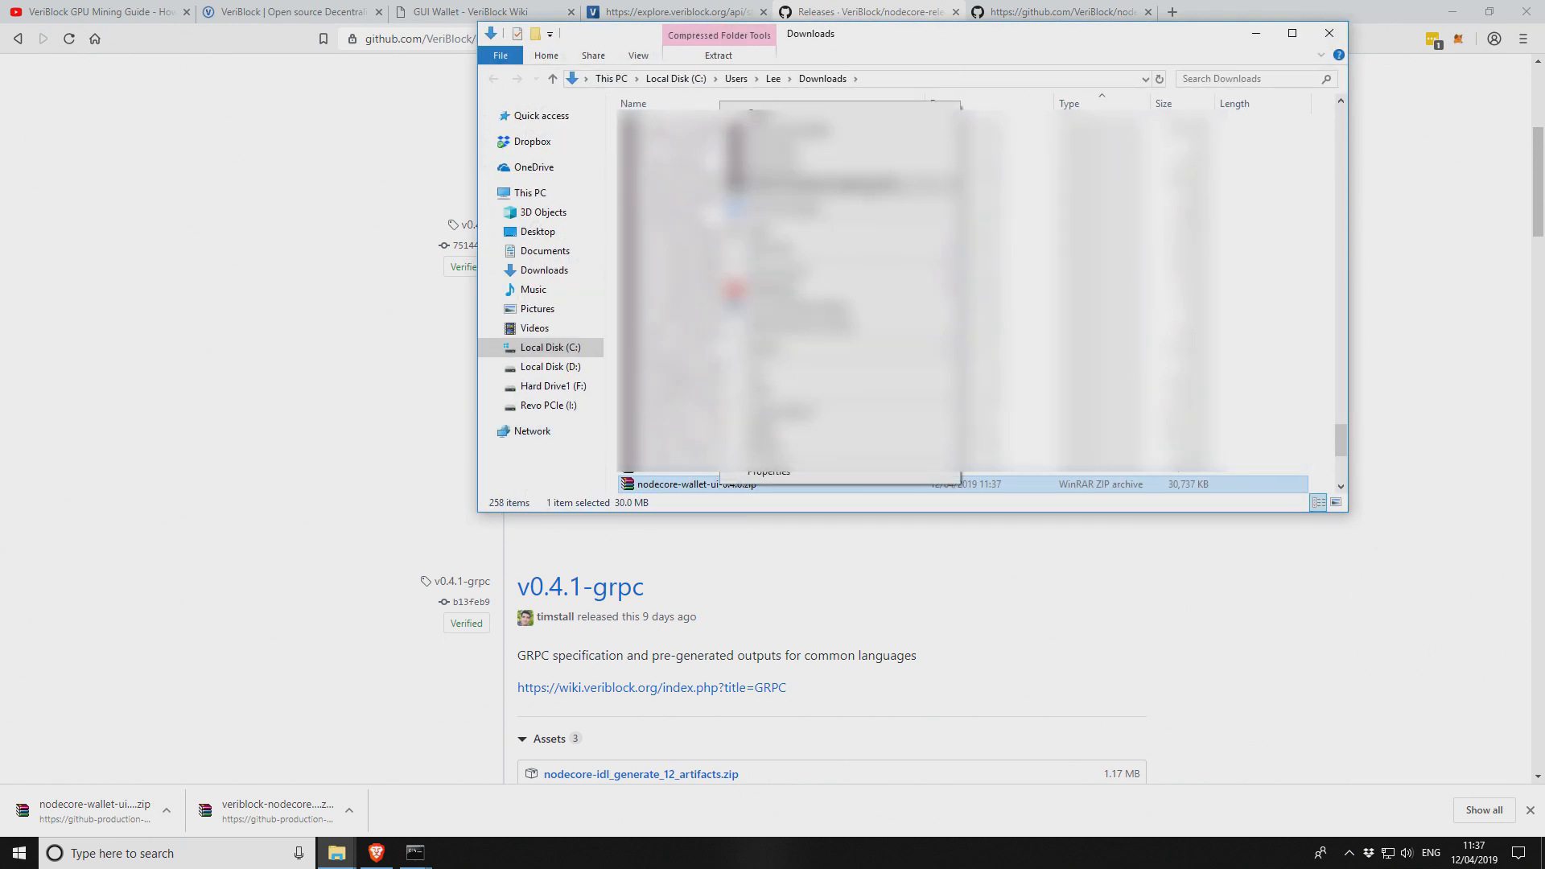
left_click(797, 182)
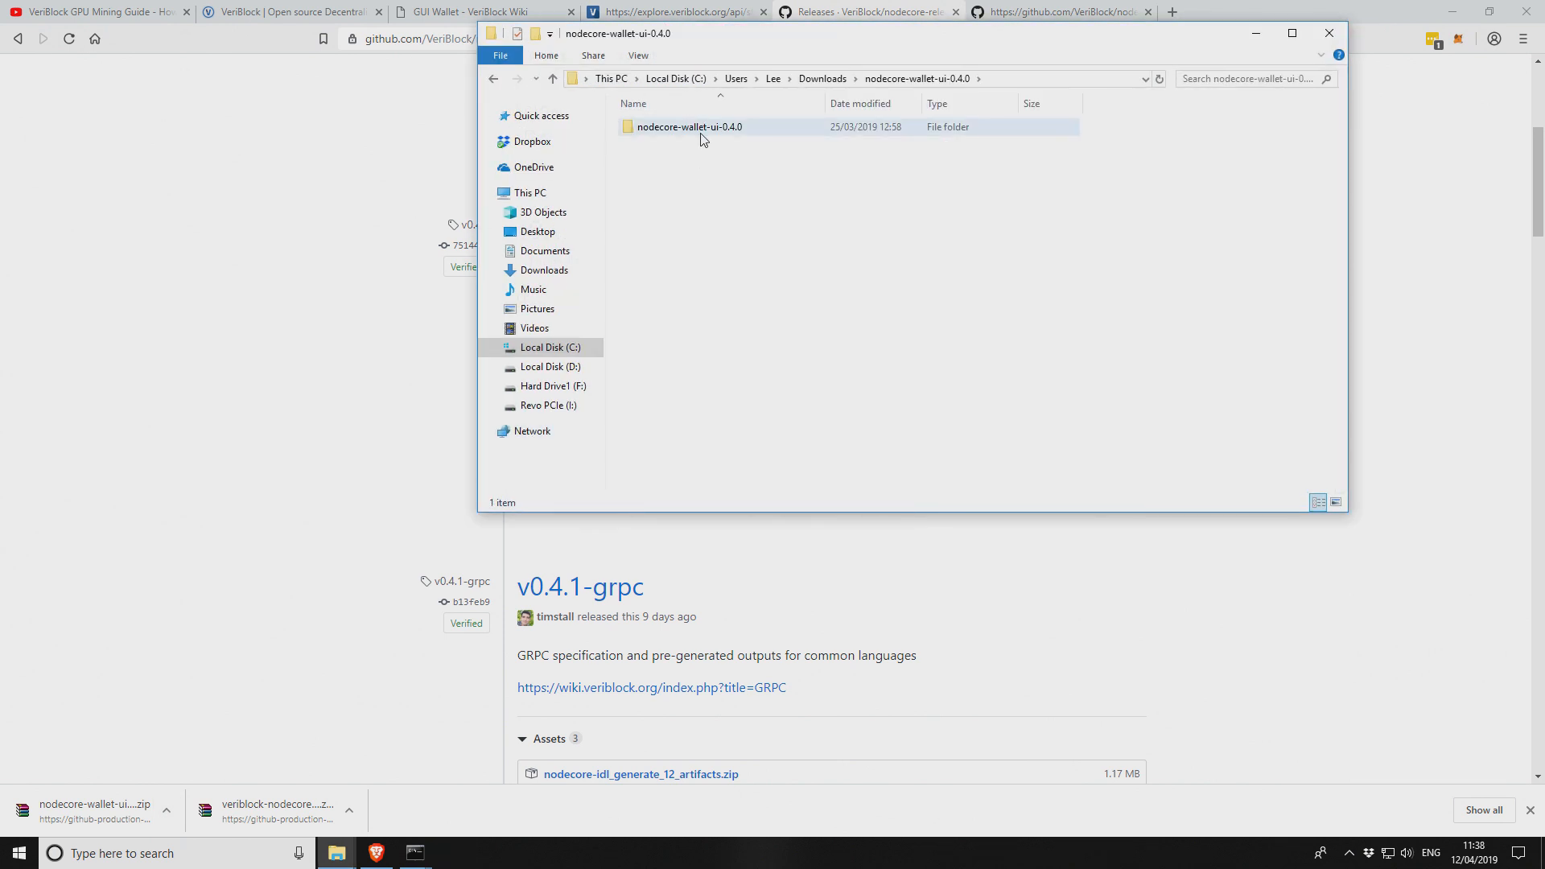
double_click(690, 127)
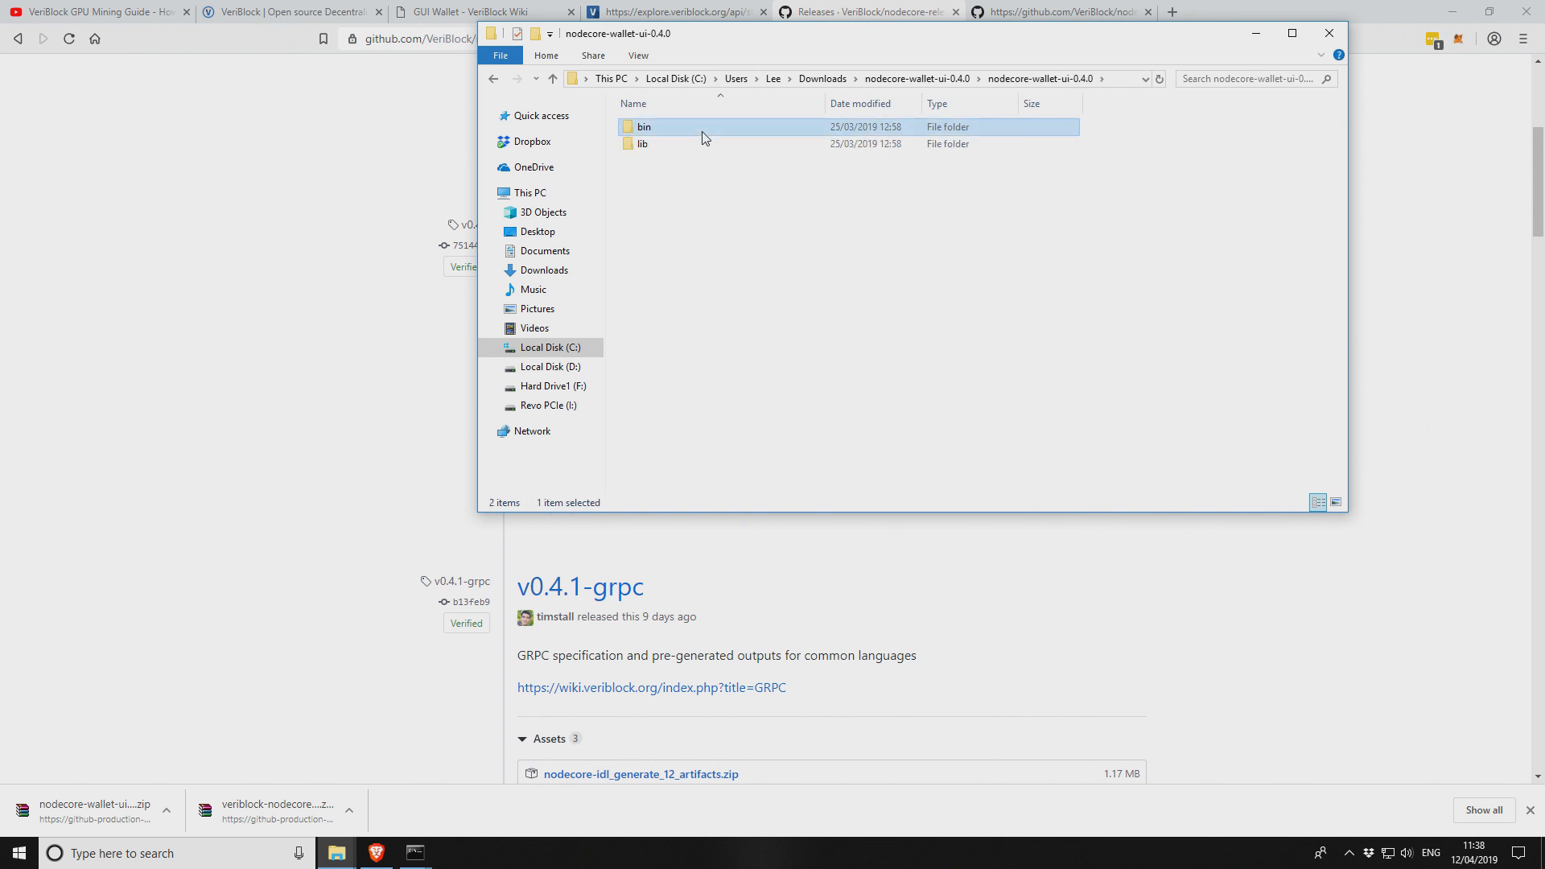
double_click(644, 127)
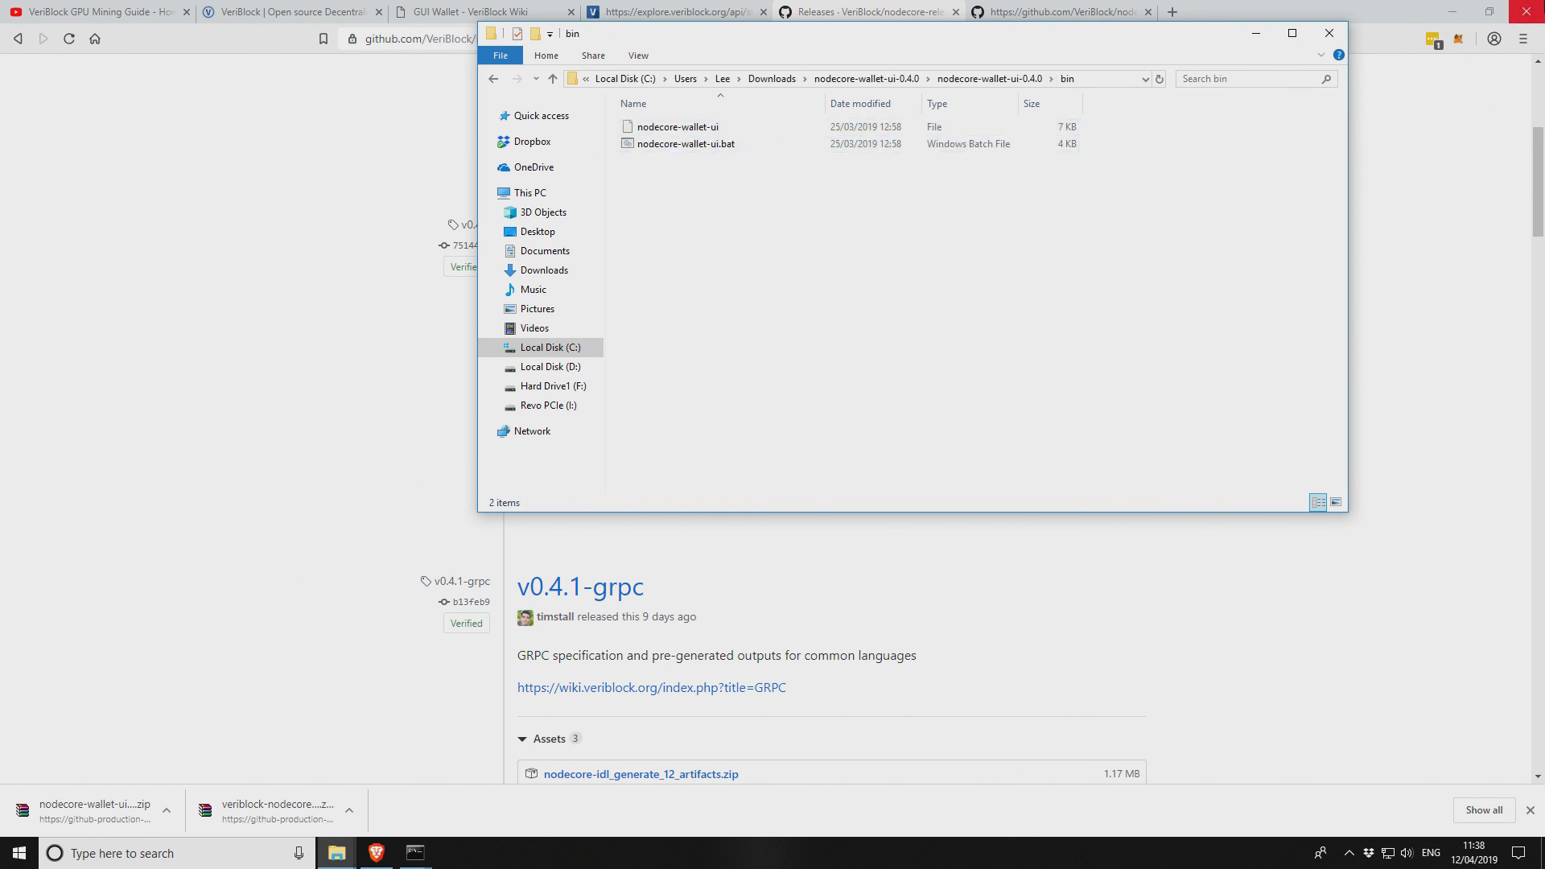
- Minimize the browser and run nodecore-wallet-ui.bat from the wallet's bin folder, allowing it past the Windows SmartScreen block
left_click(1460, 12)
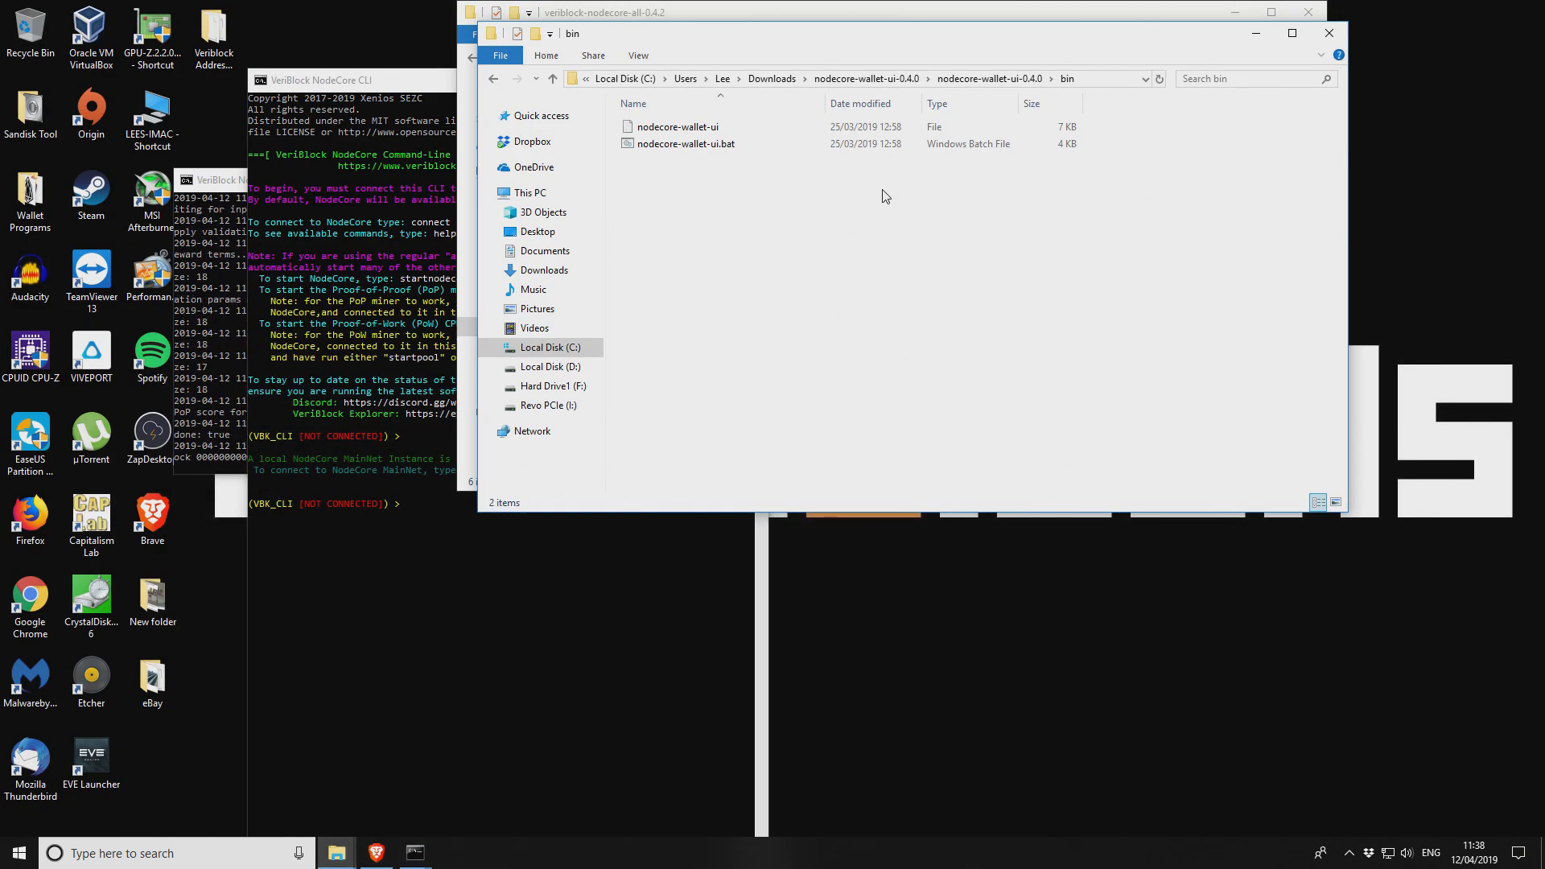
left_click(342, 151)
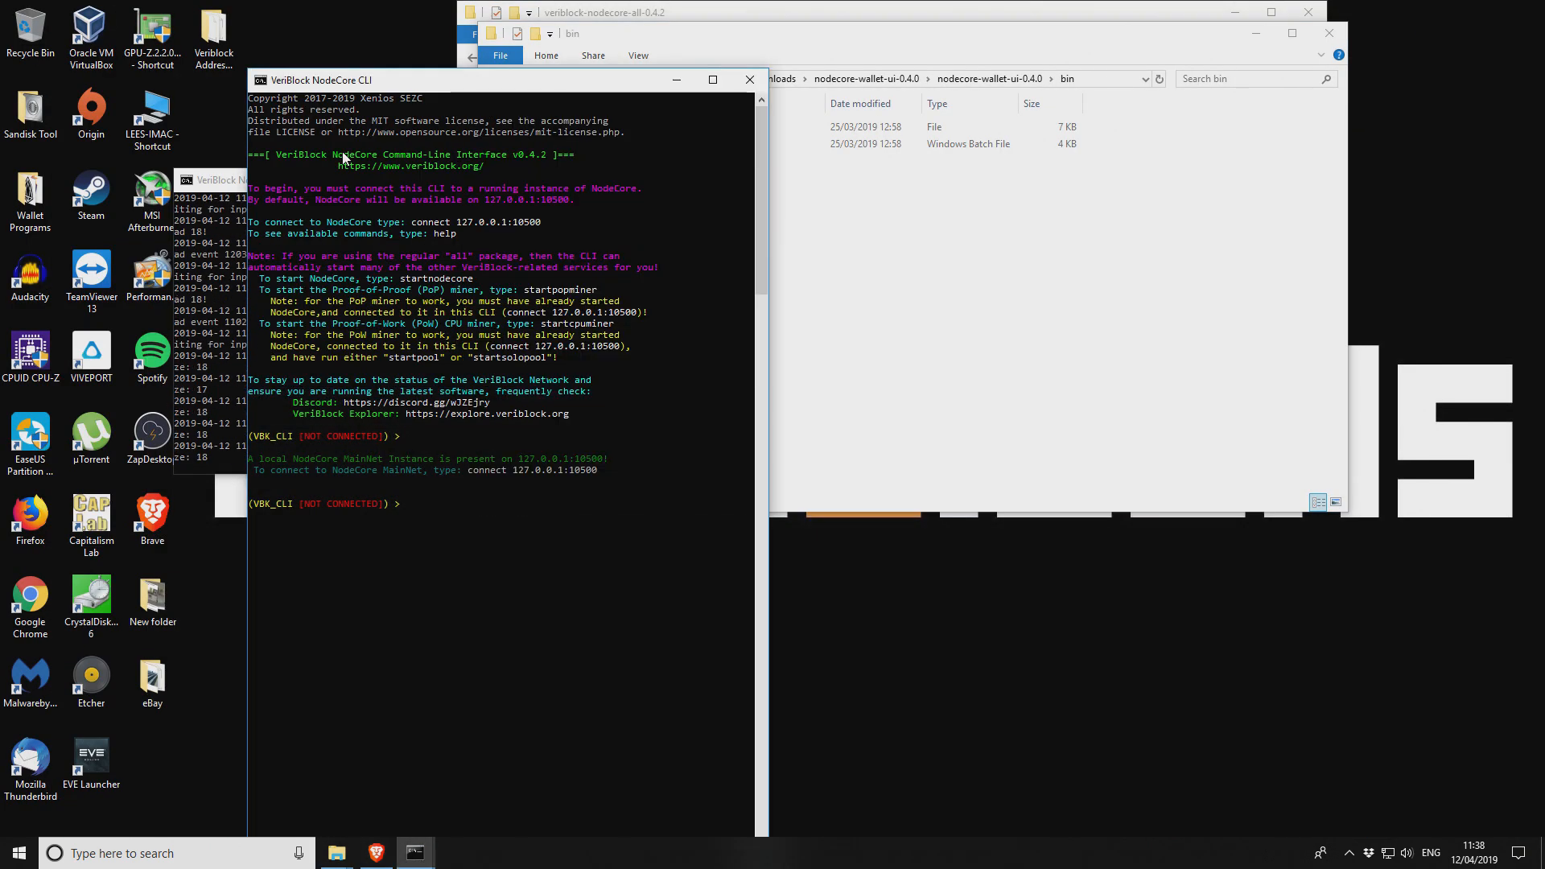
left_click(871, 230)
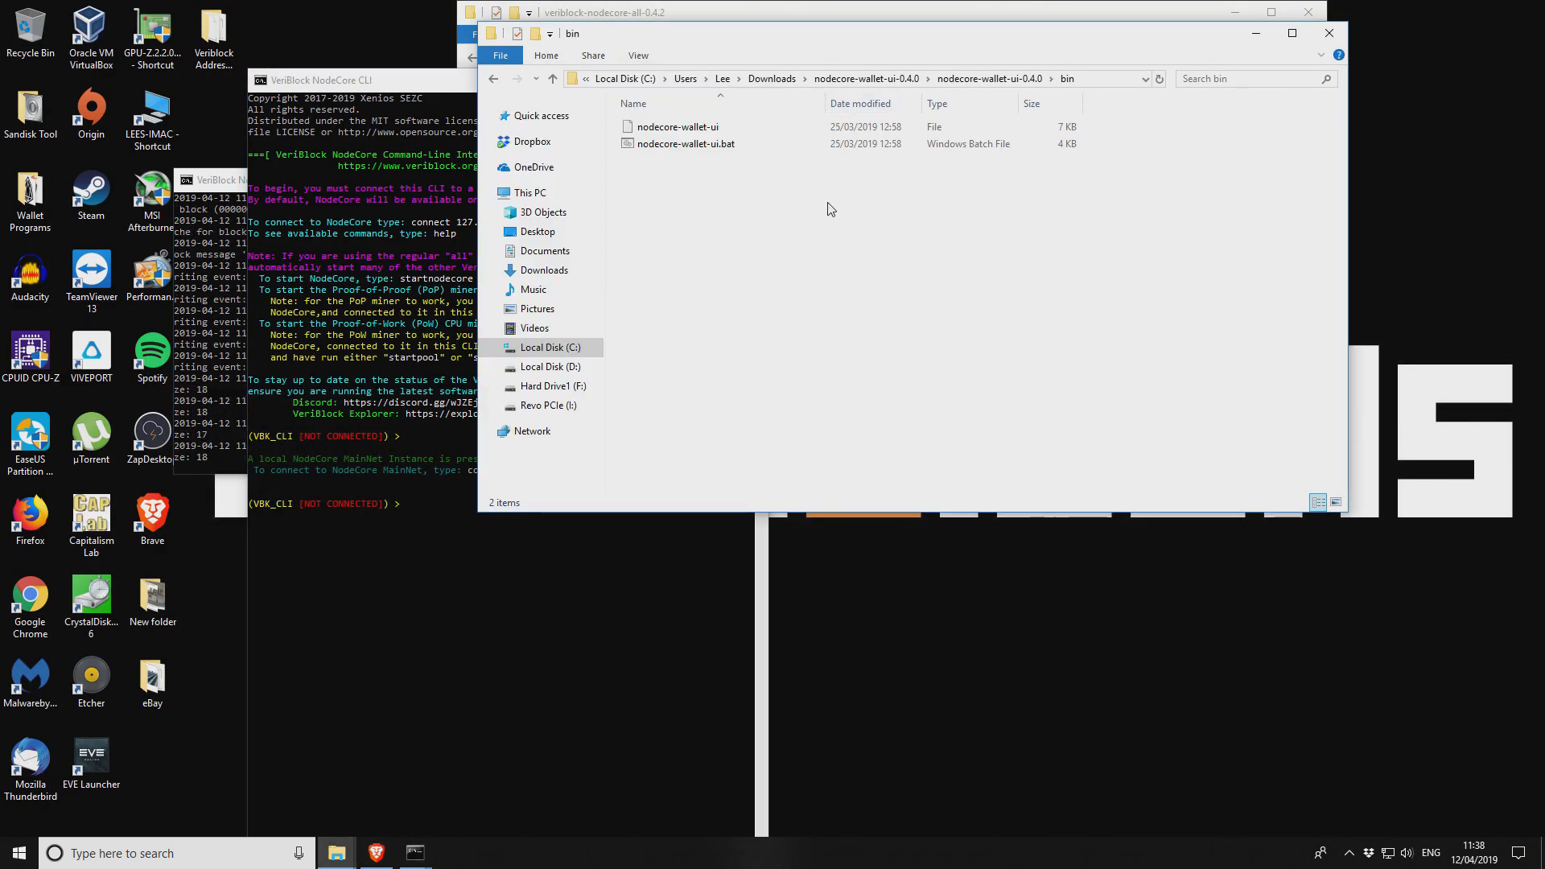
double_click(691, 148)
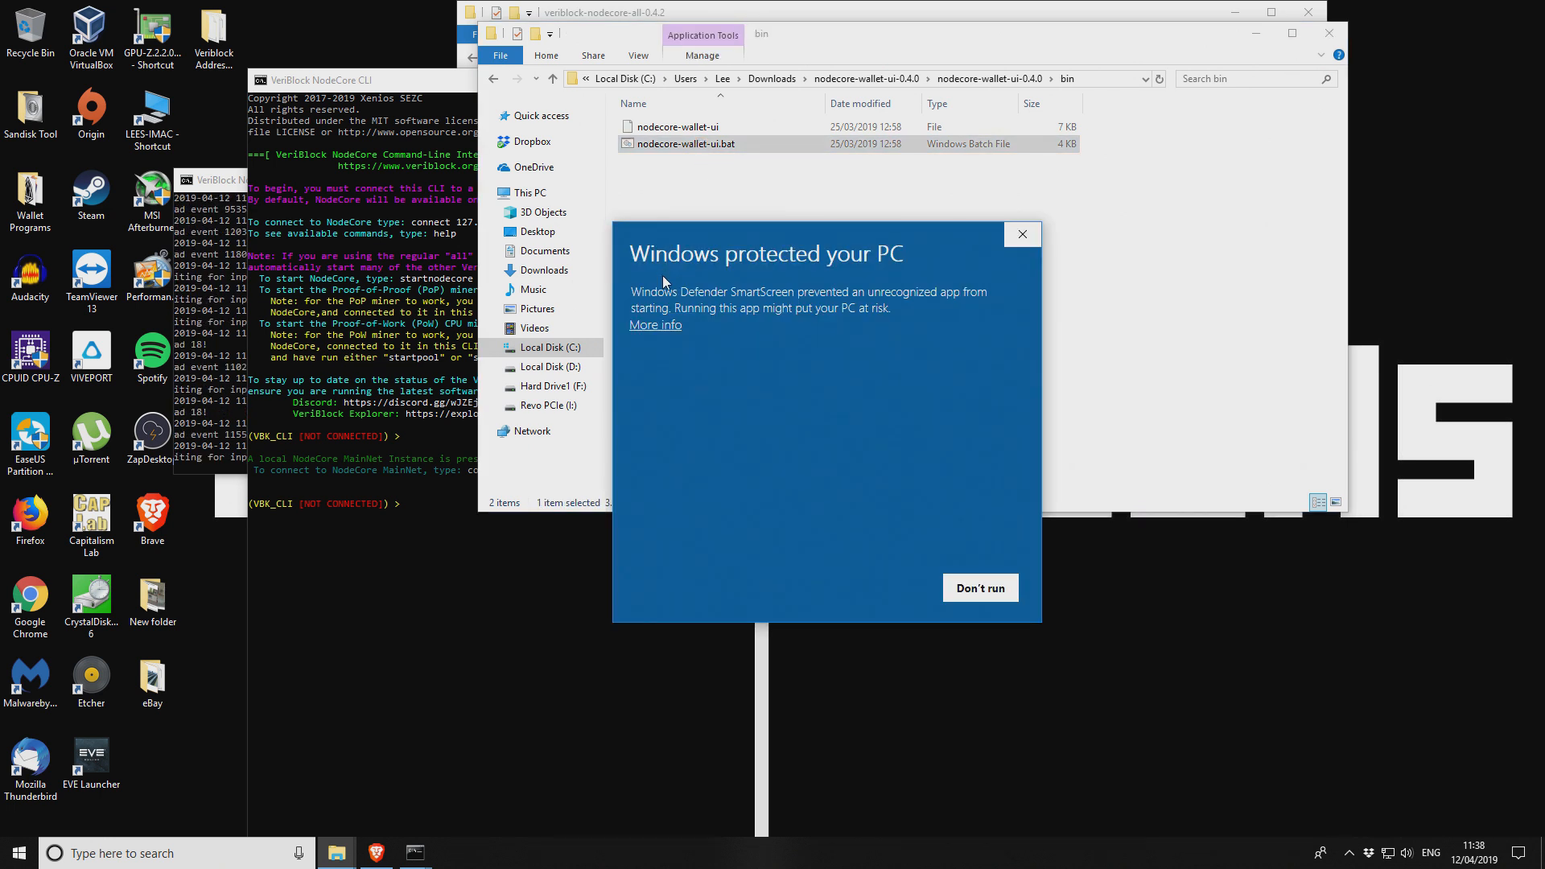
left_click(662, 325)
left_click(871, 588)
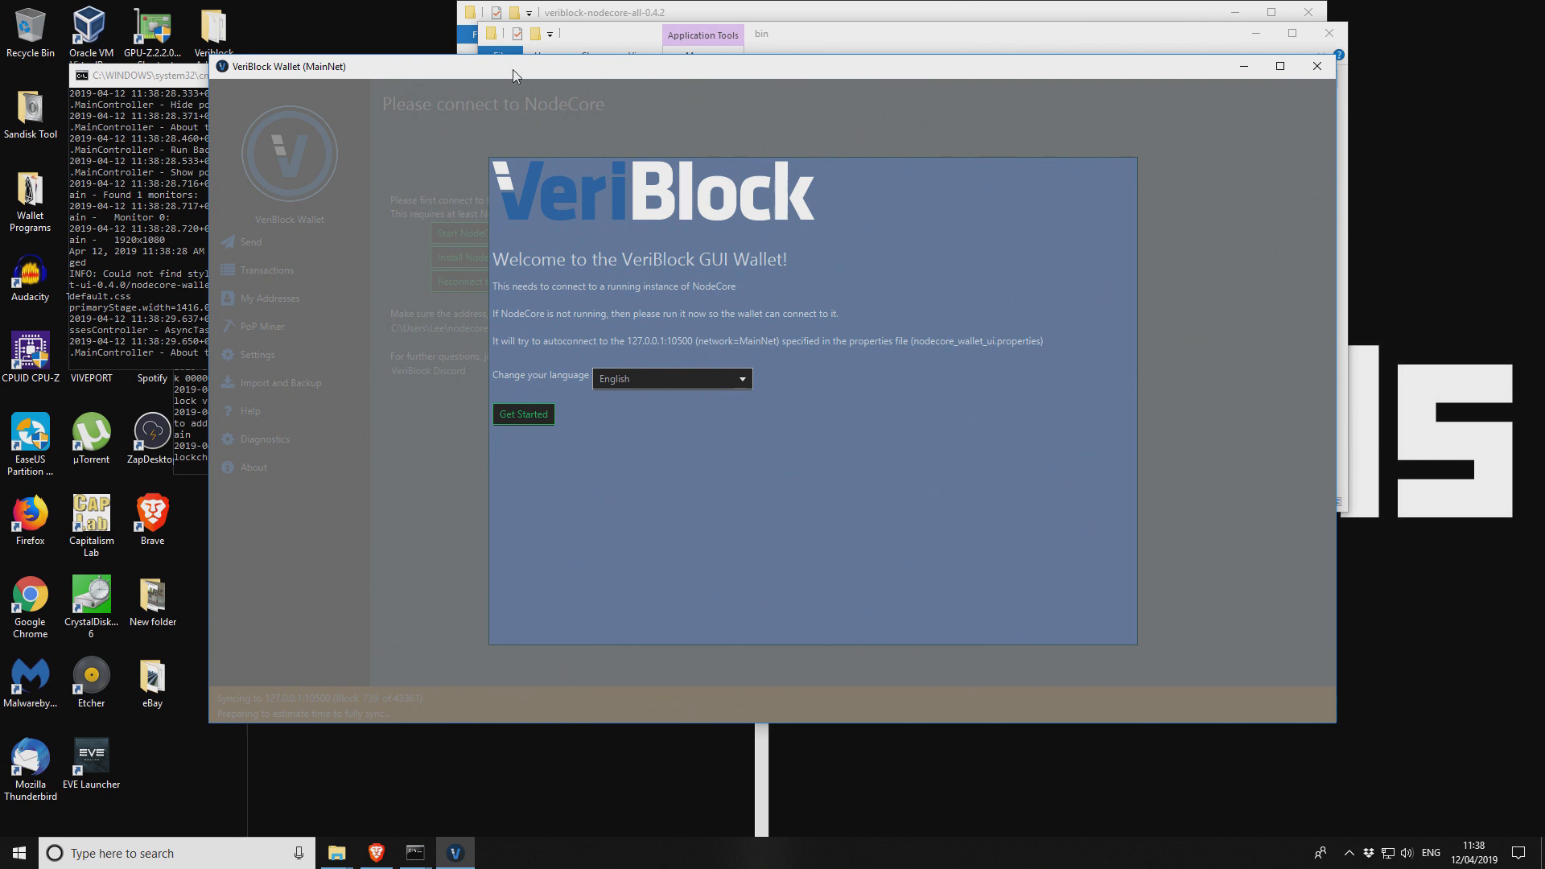
- Move the wallet window aside, close the VeriBlock NodeCore CLI console behind it, and move the wallet back
left_click_drag(513, 69, 634, 65)
left_click(322, 562)
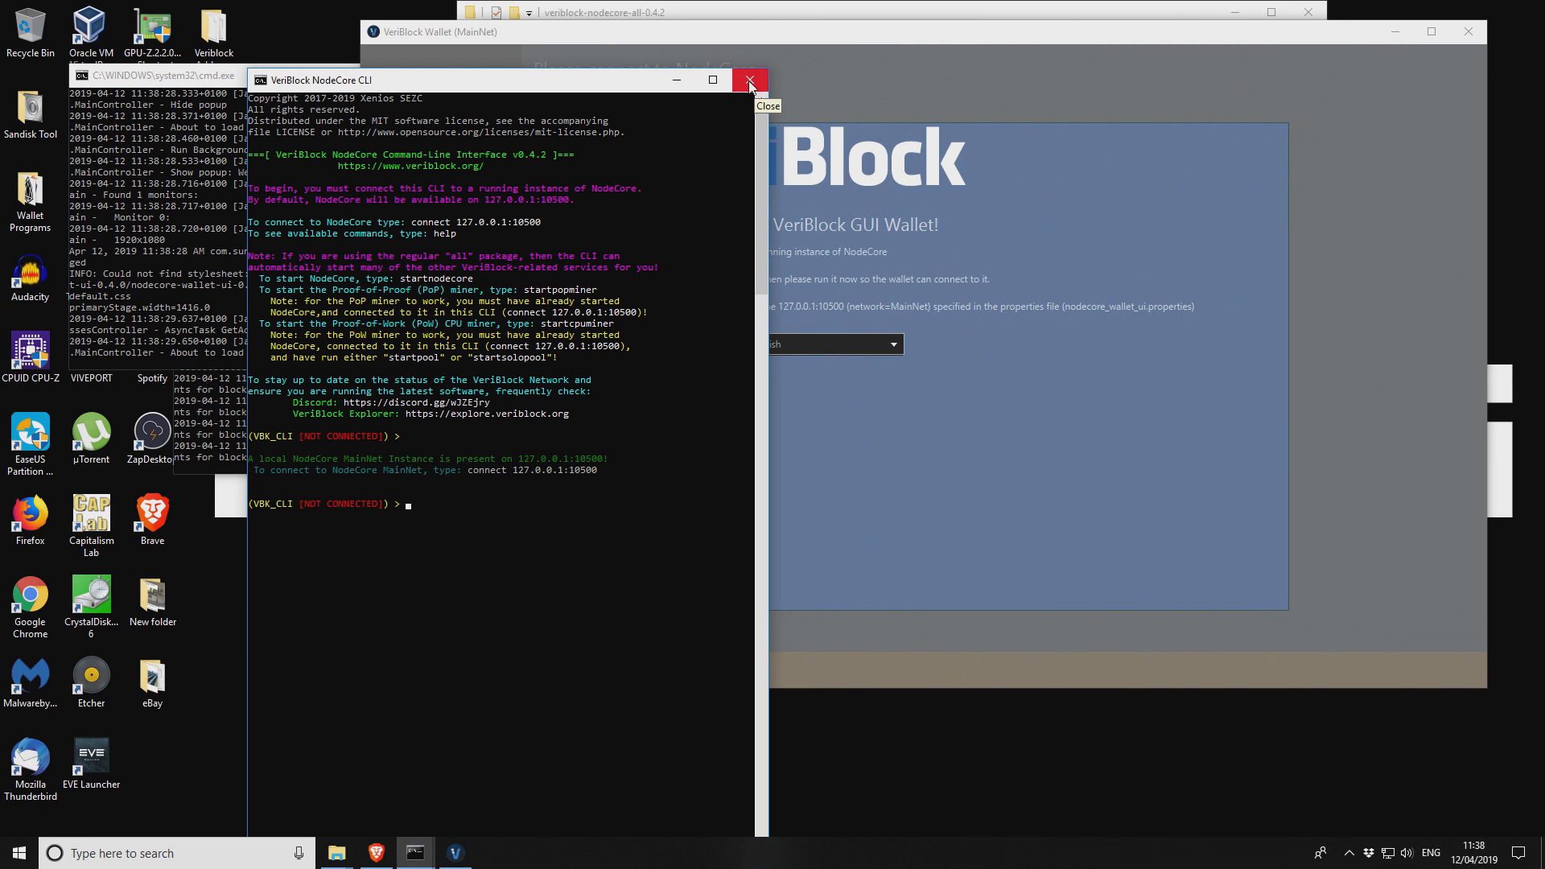
left_click(750, 82)
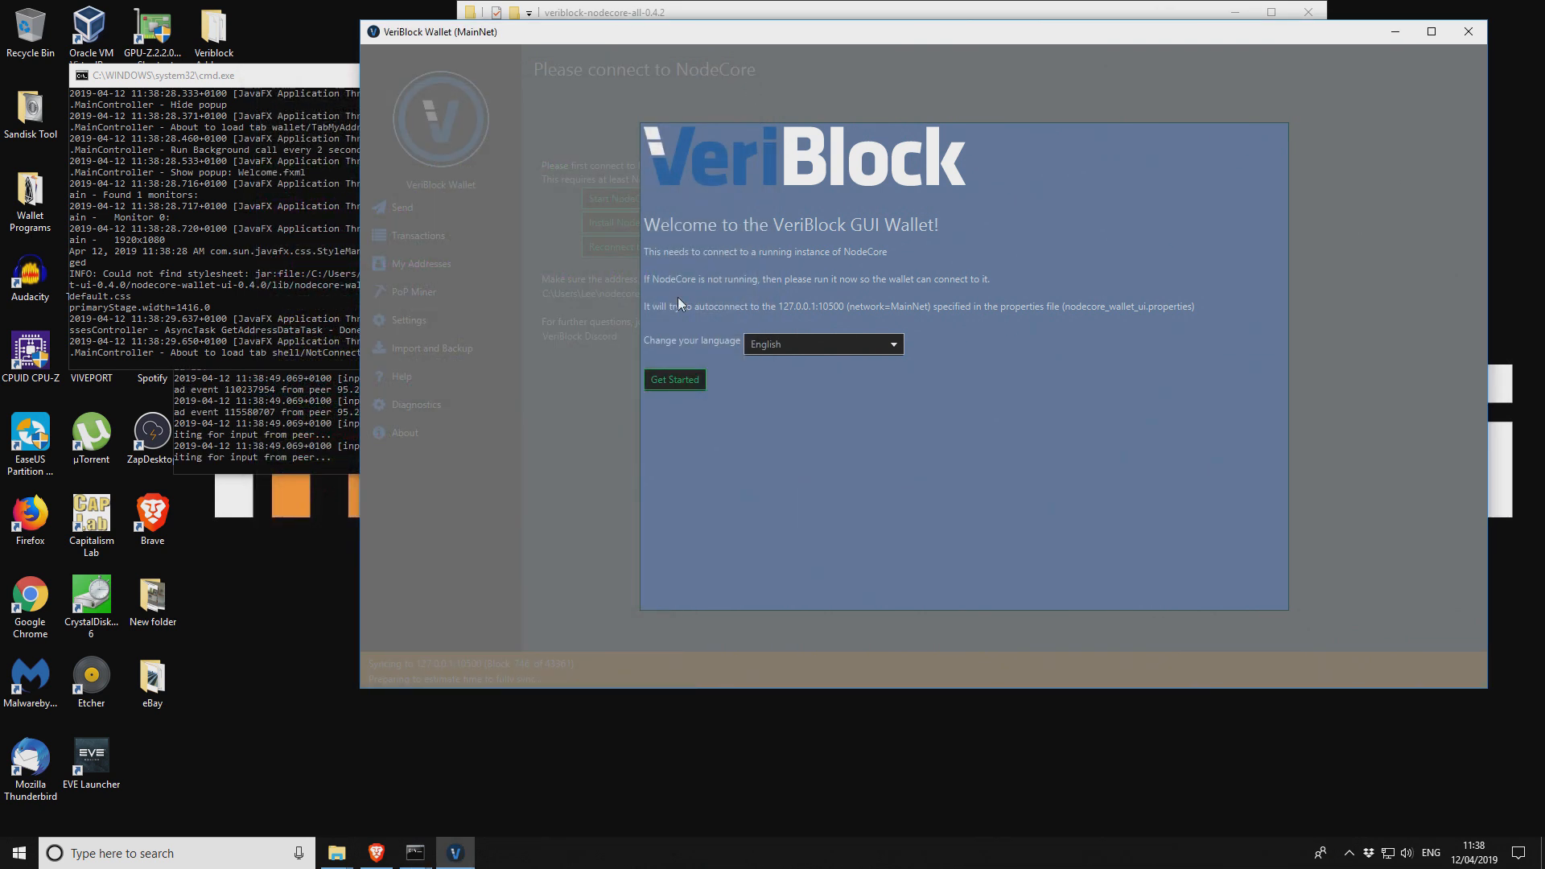
left_click_drag(930, 31, 750, 71)
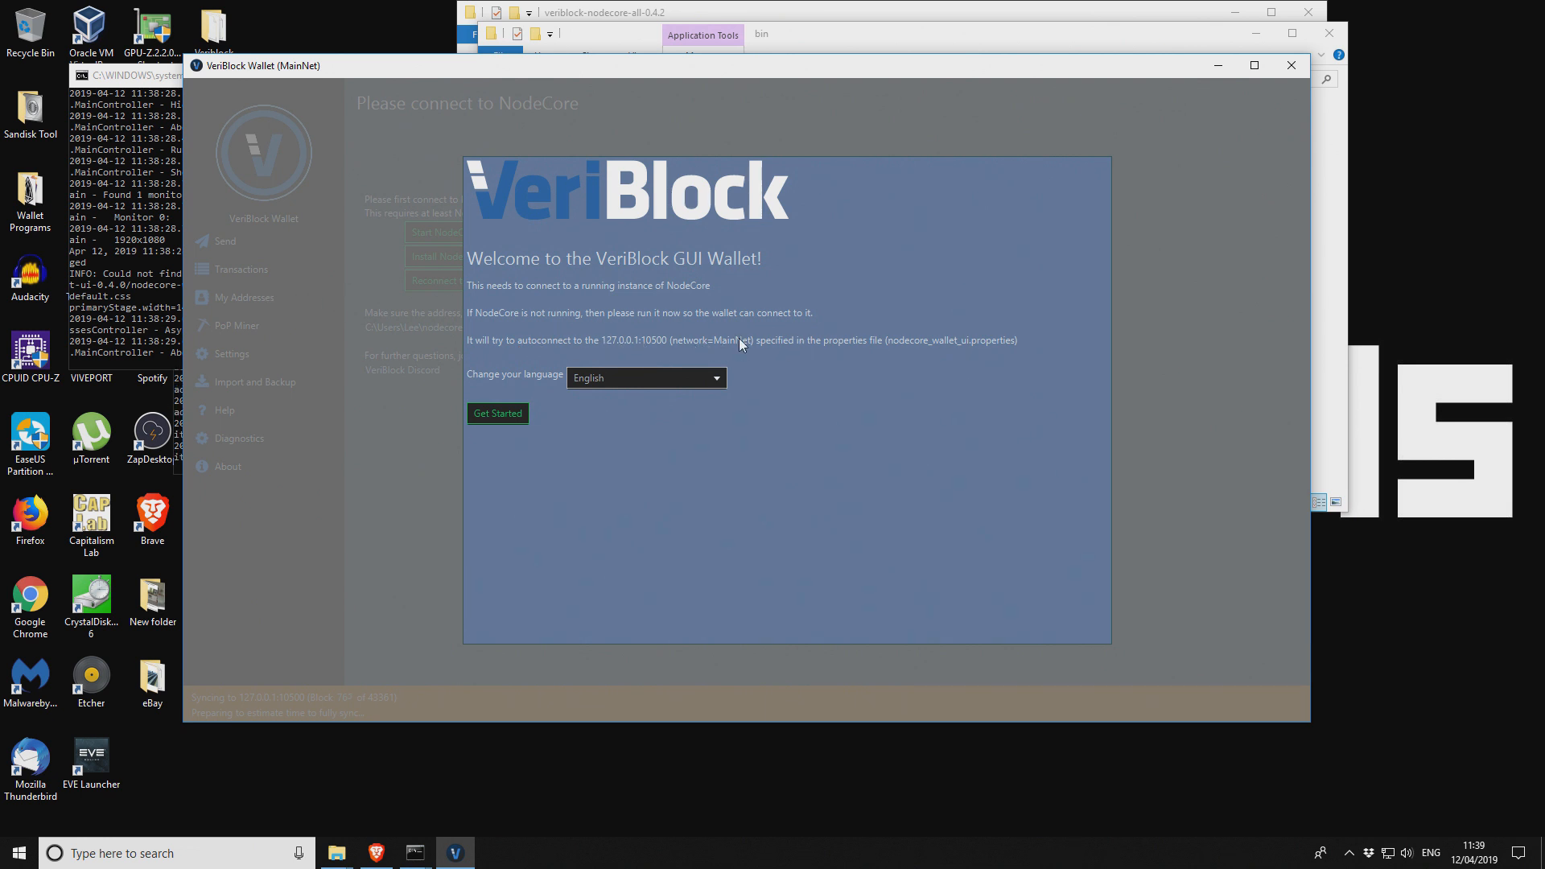
- Get started past the wallet's welcome screen in English and reconnect the wallet to the running NodeCore
left_click(113, 207)
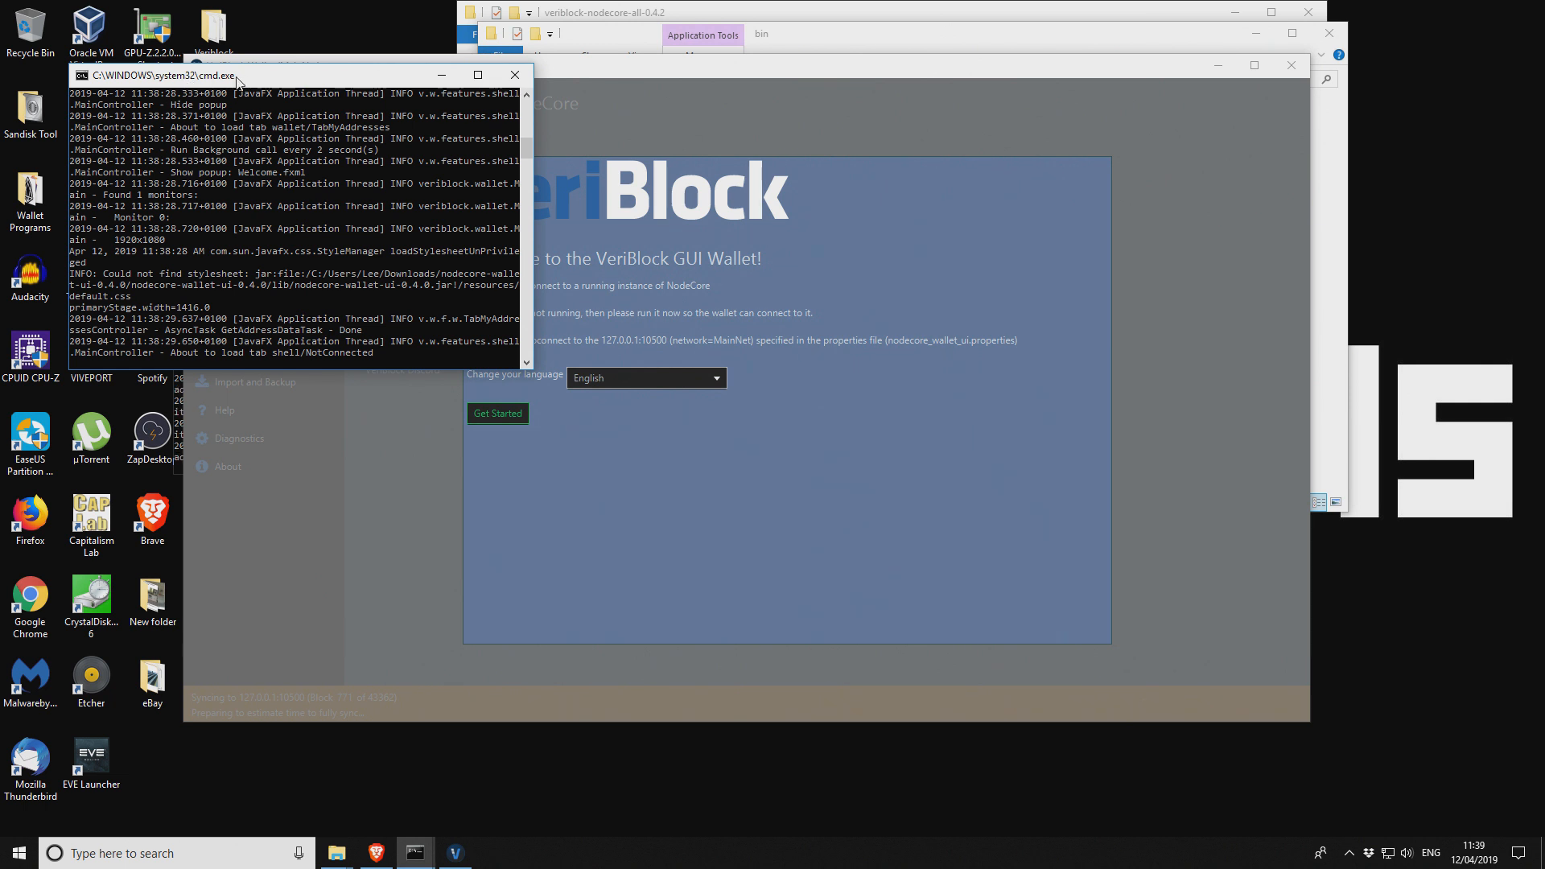
left_click(600, 65)
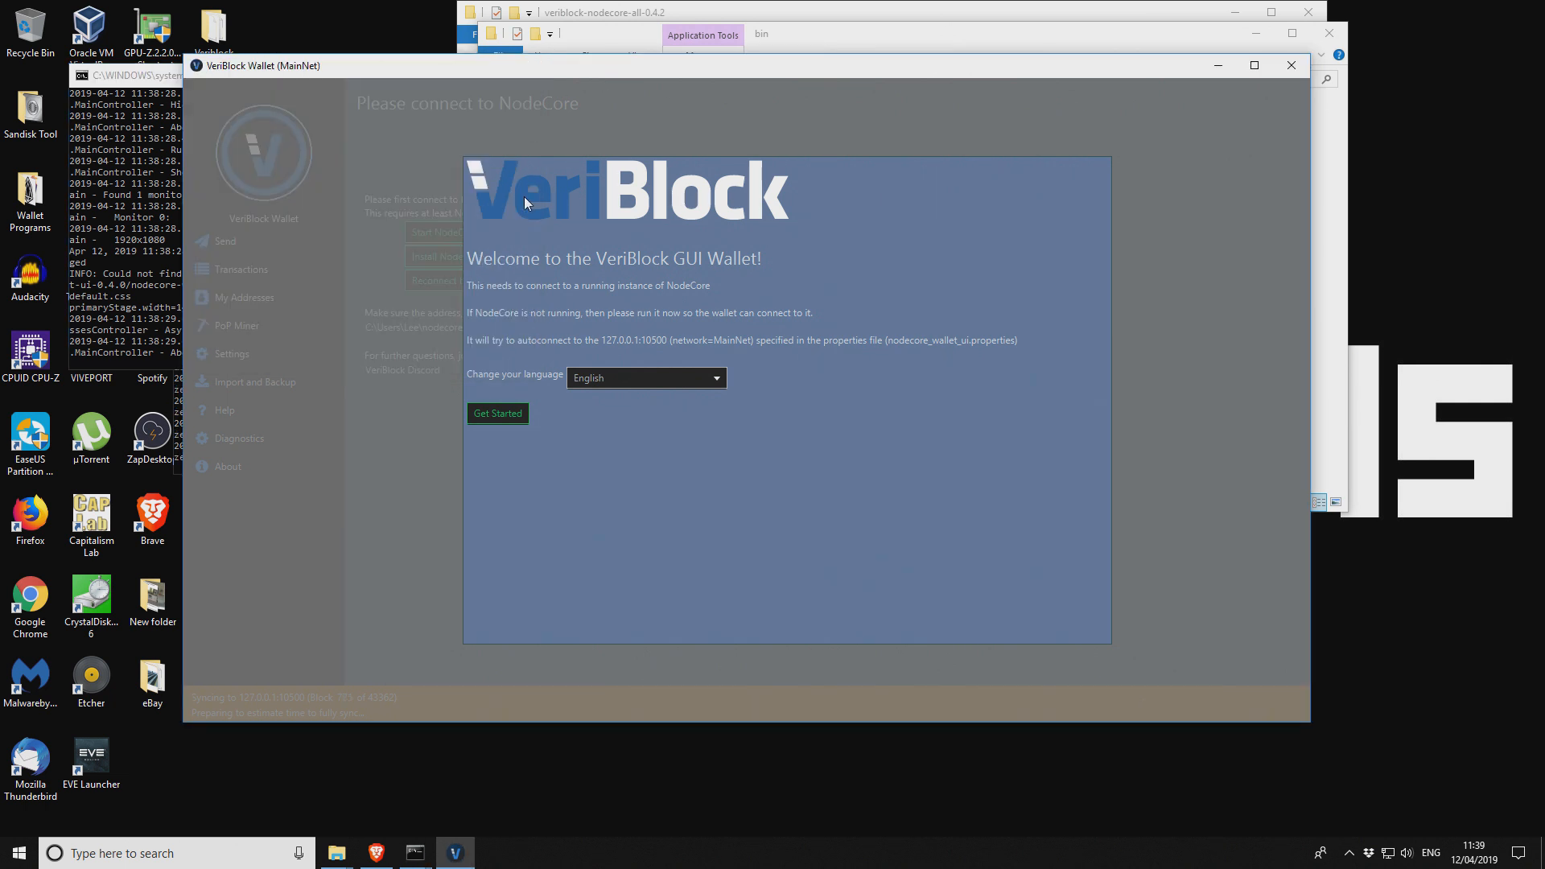
left_click(496, 414)
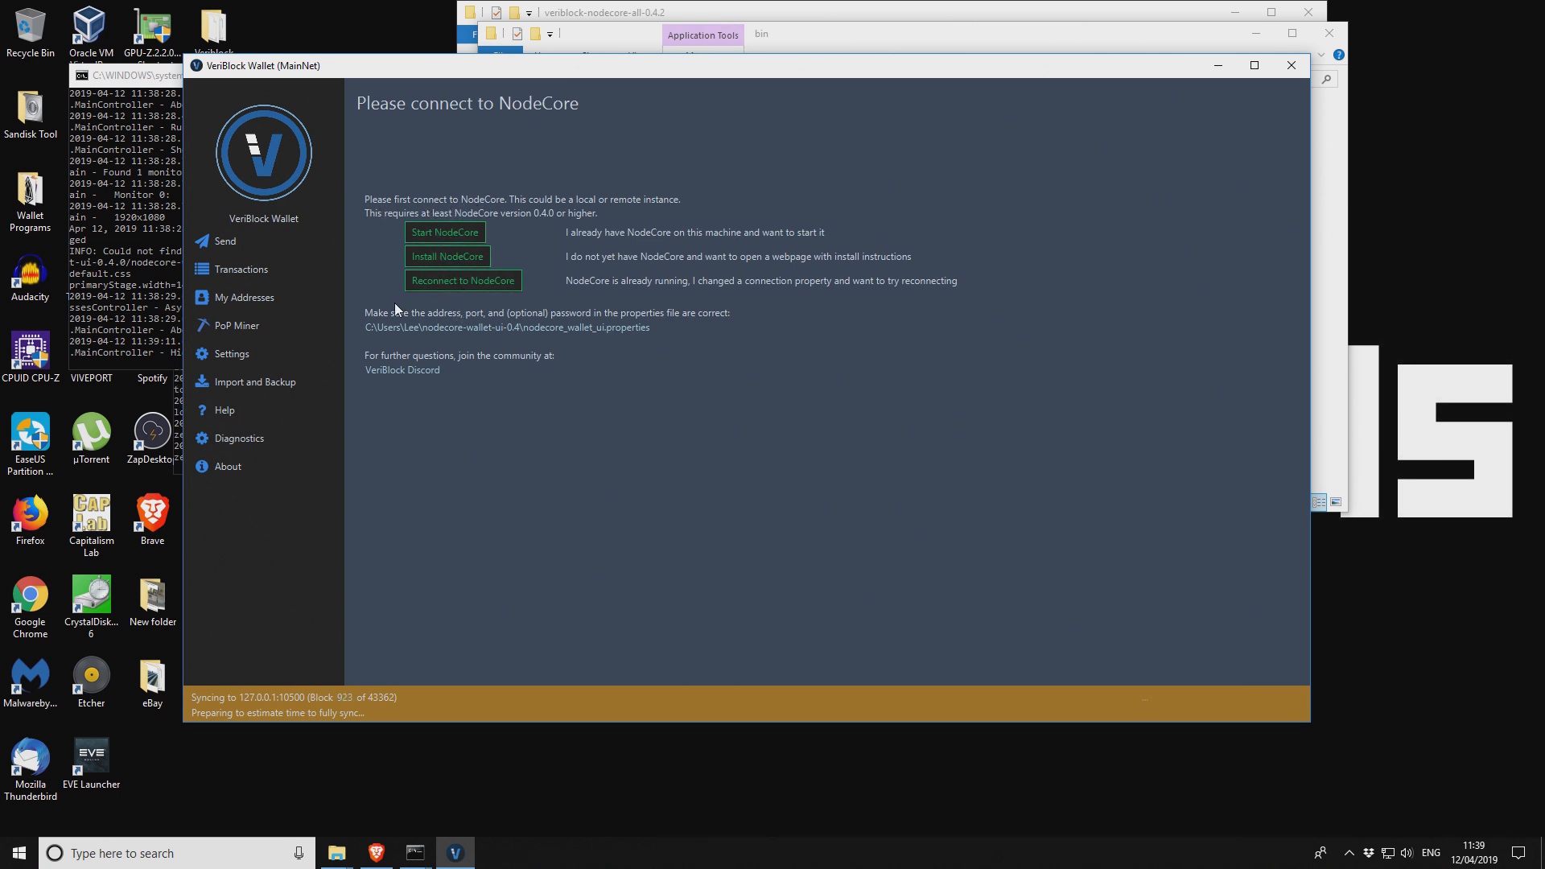
left_click(161, 266)
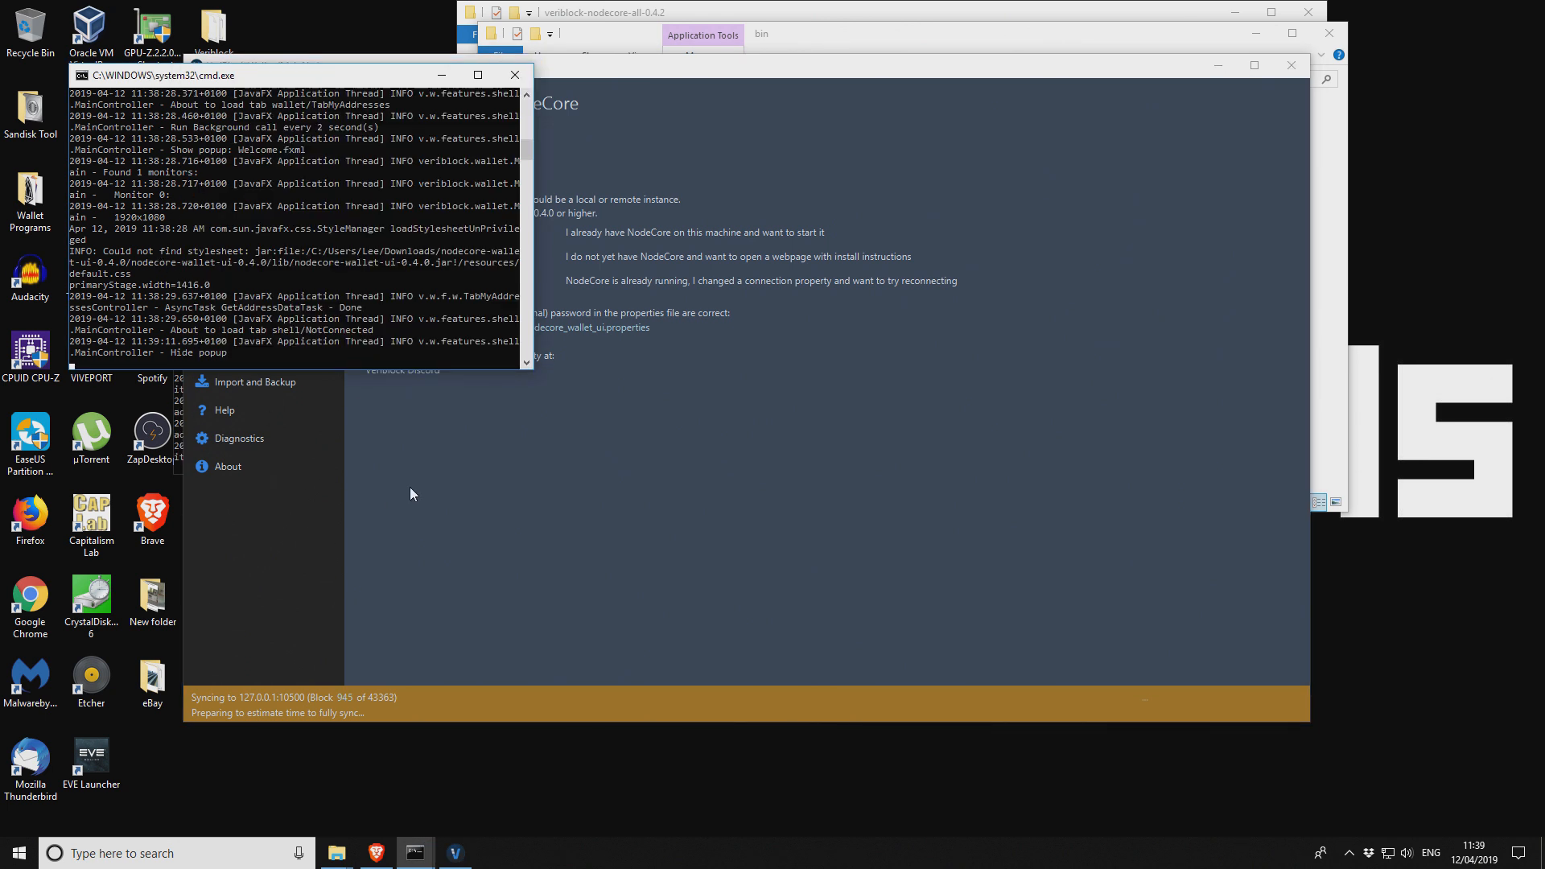
left_click(689, 75)
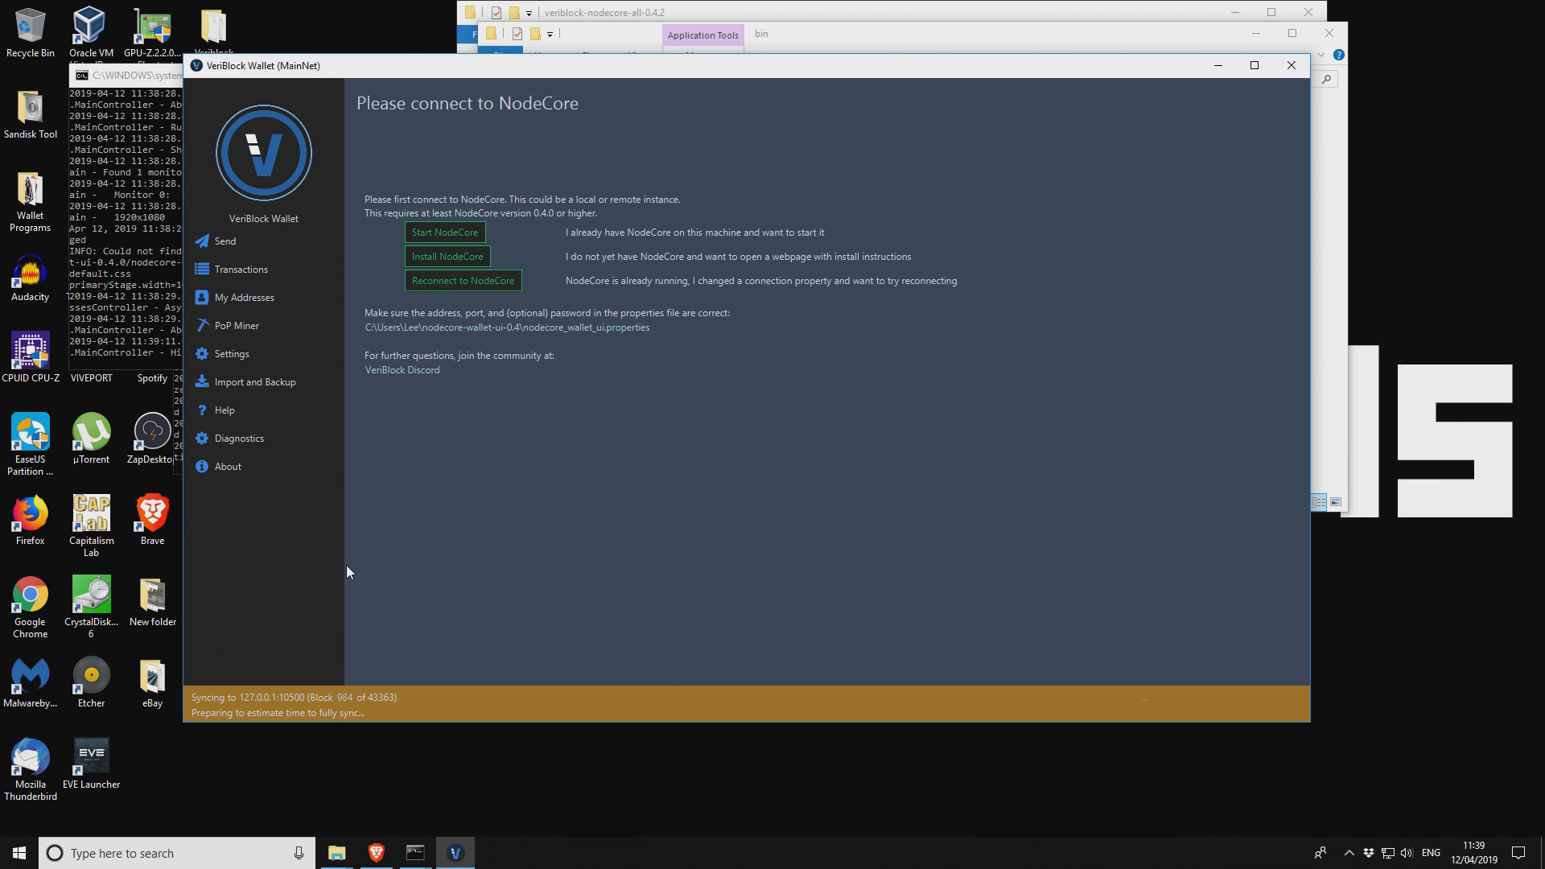
left_click(438, 278)
left_click(451, 285)
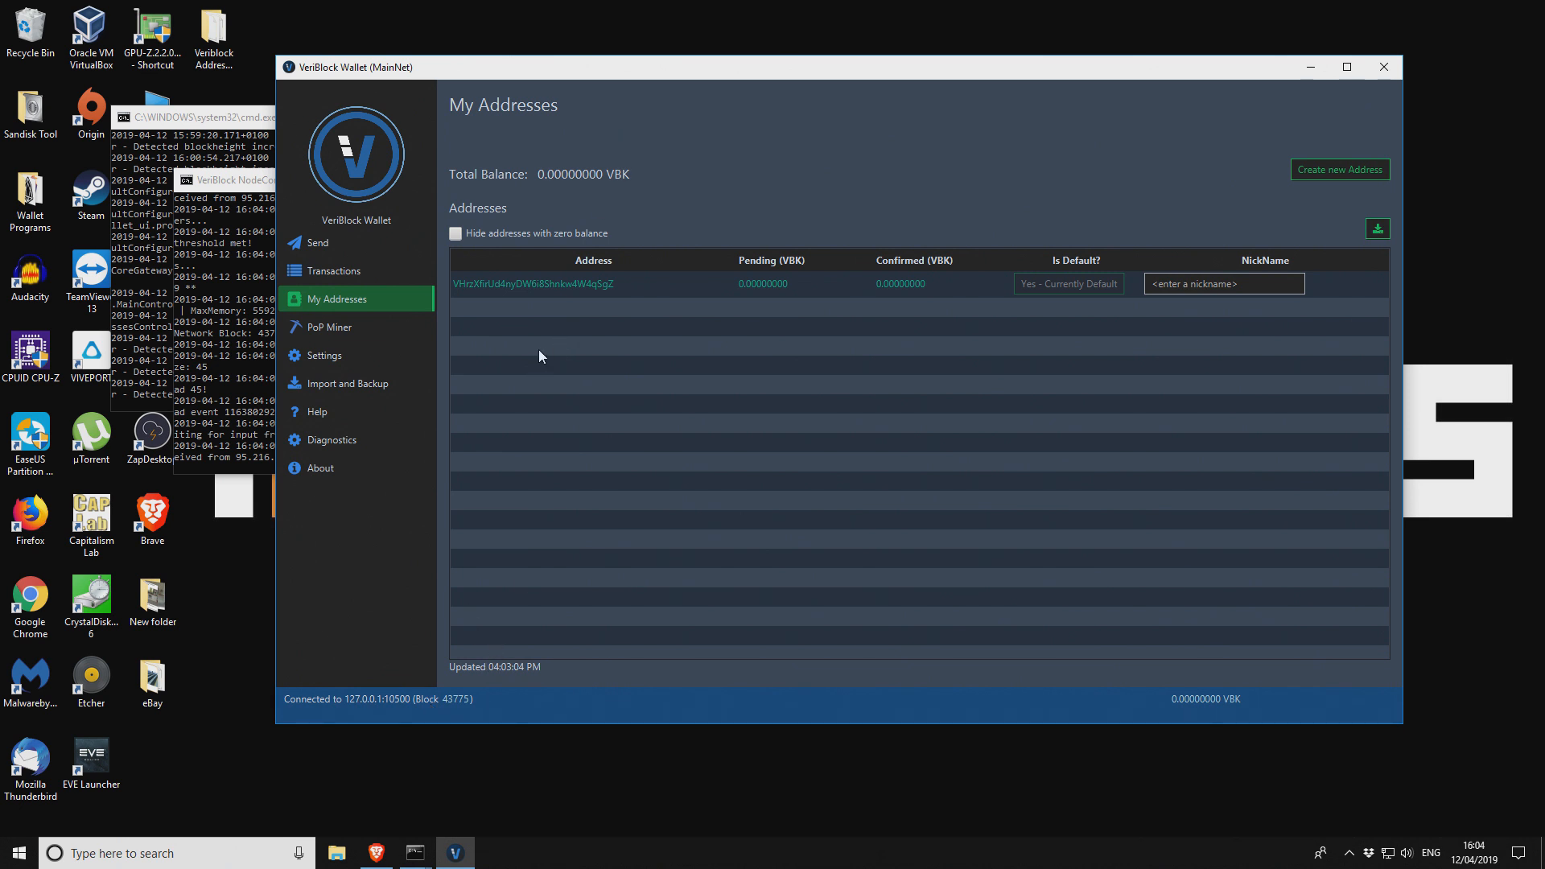
- Look through the wallet's Send, Transactions, My Addresses, PoP Miner and Settings pages, dismissing the PoP Service prompt
left_click(325, 243)
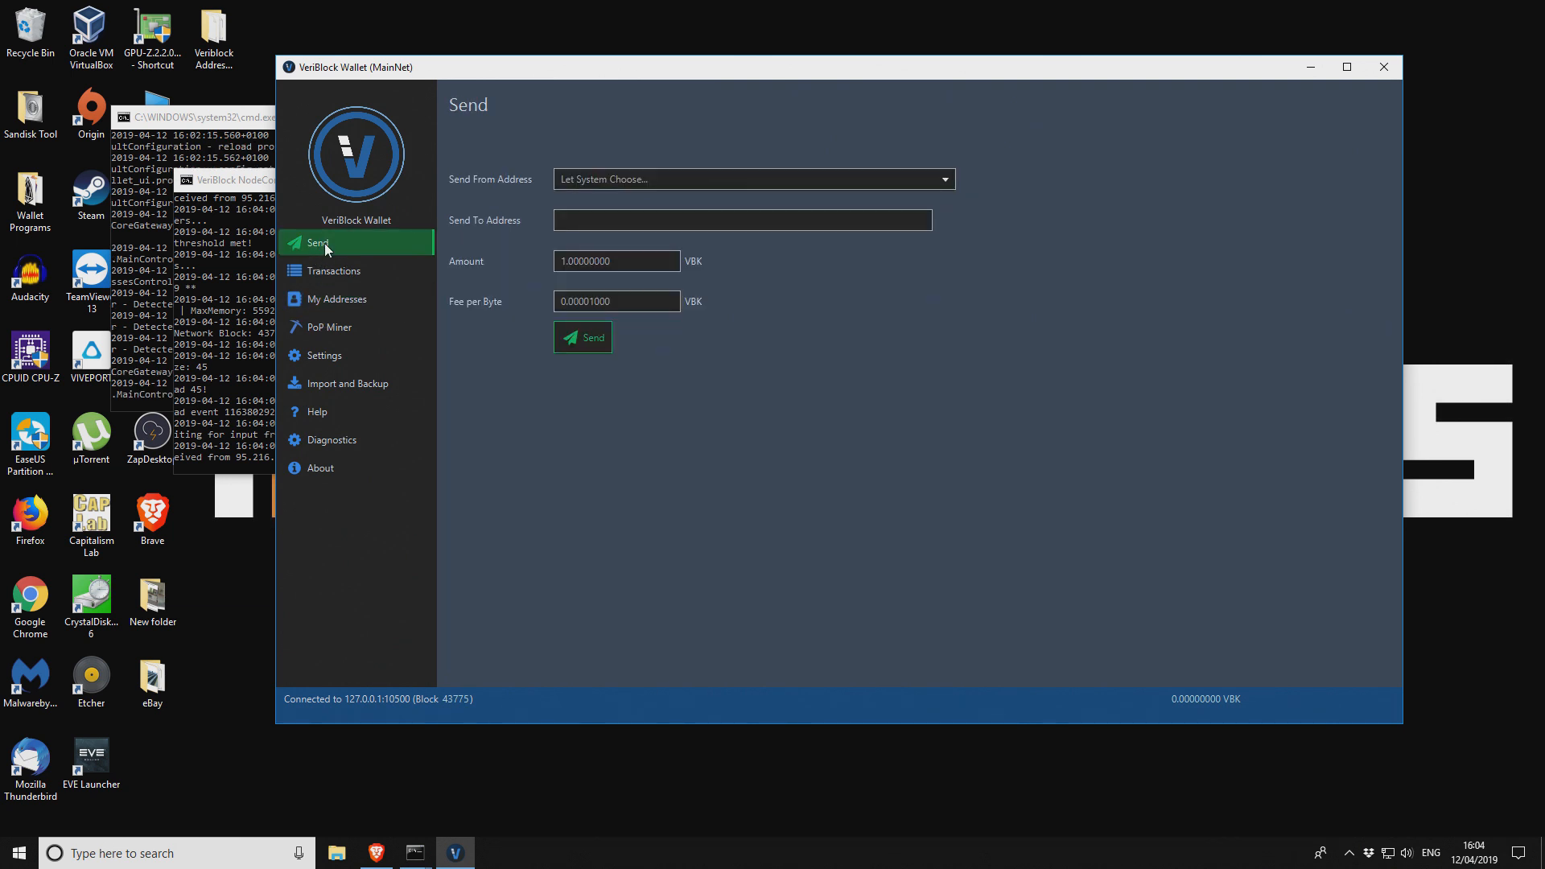
left_click(325, 272)
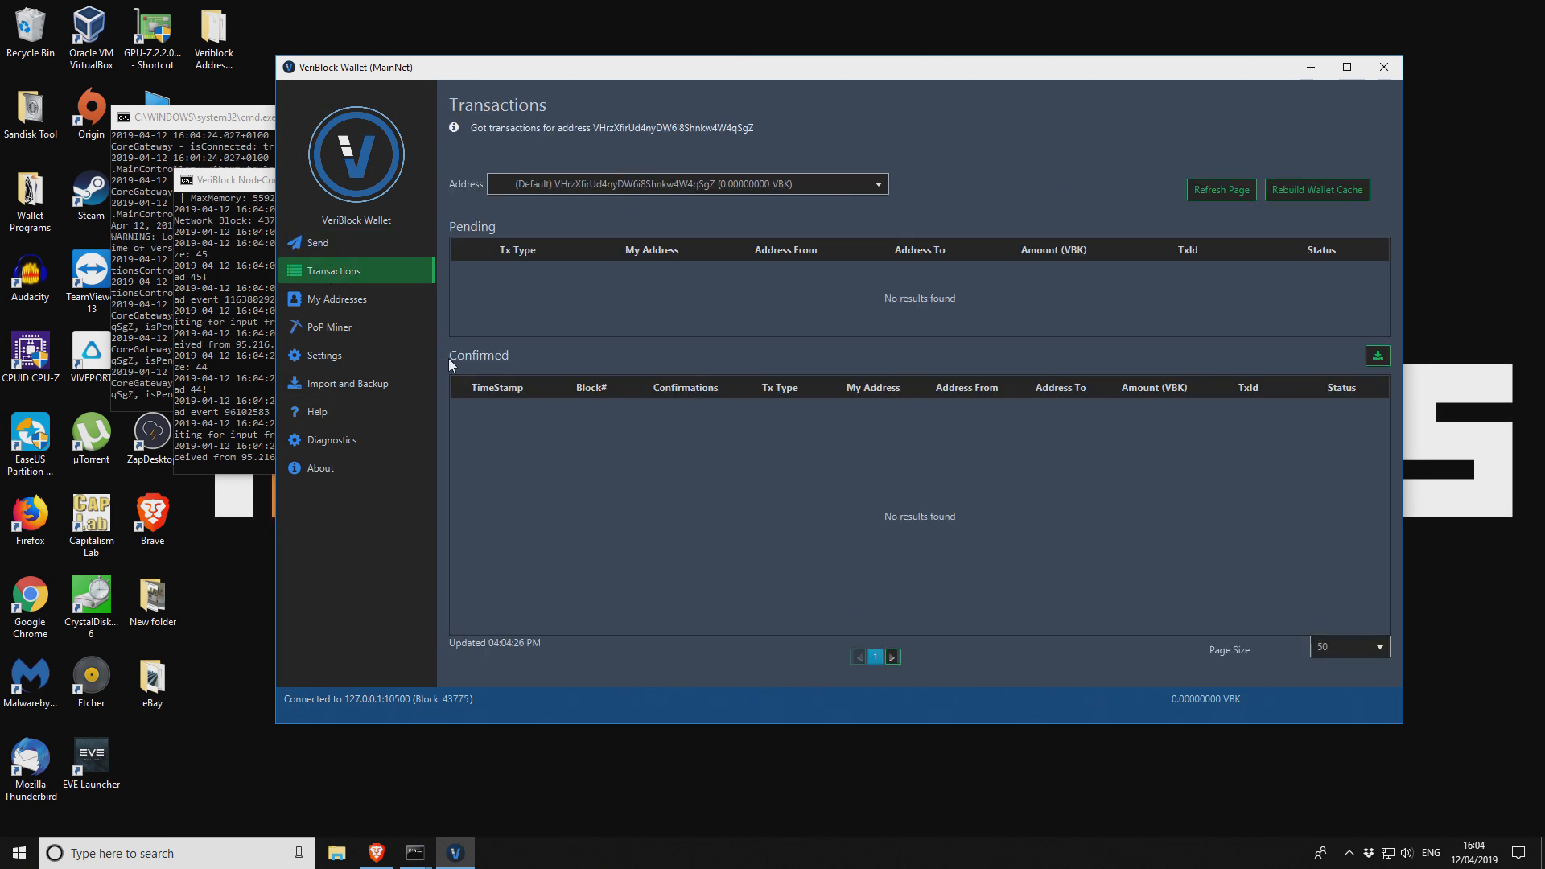
left_click(340, 301)
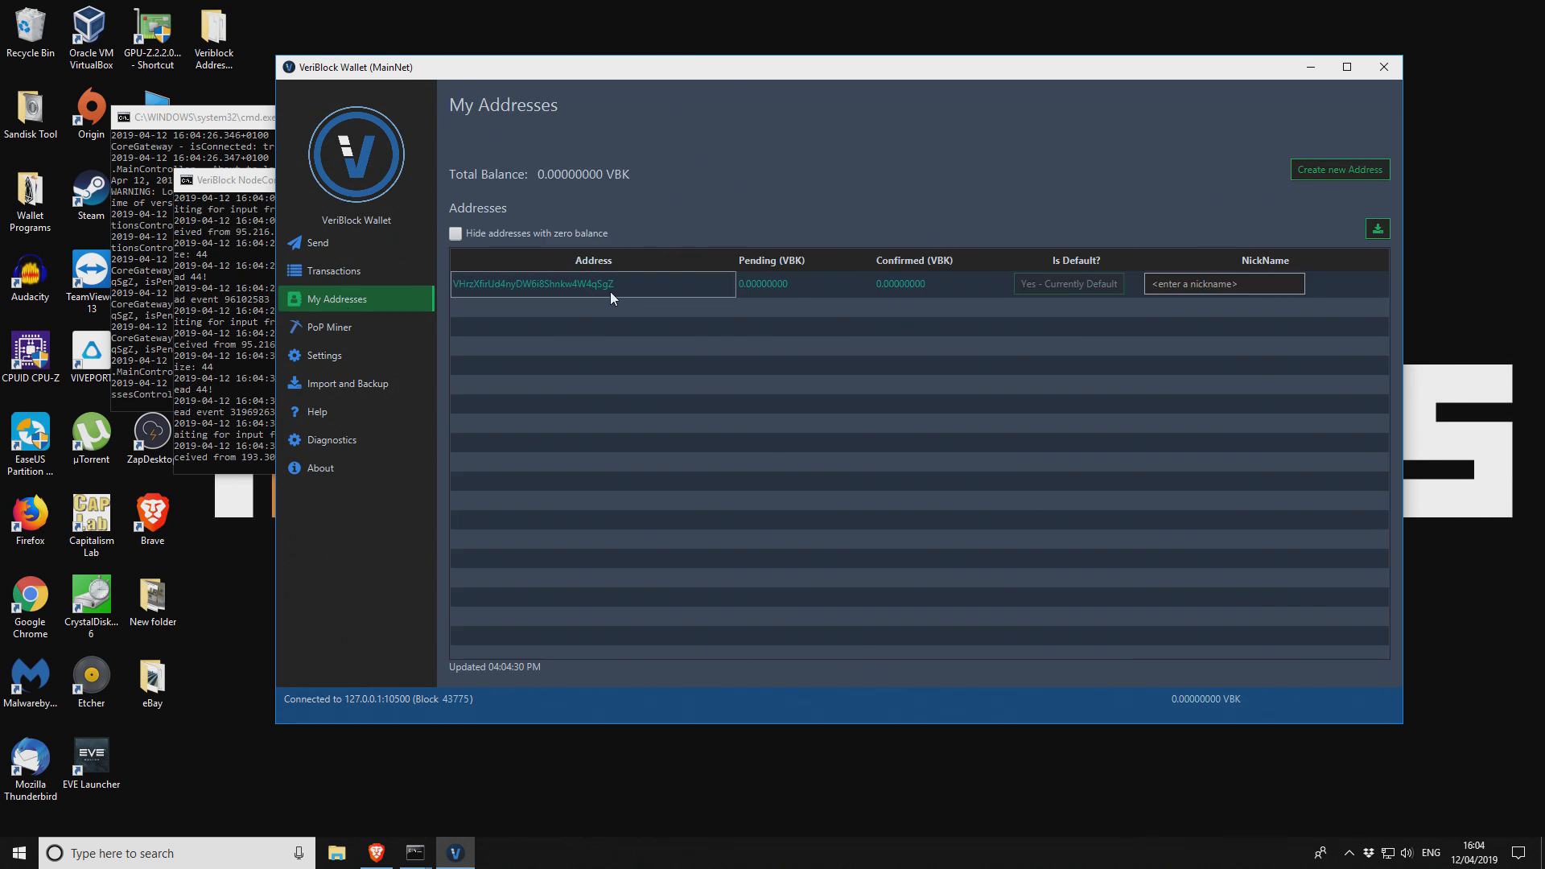
left_click(369, 326)
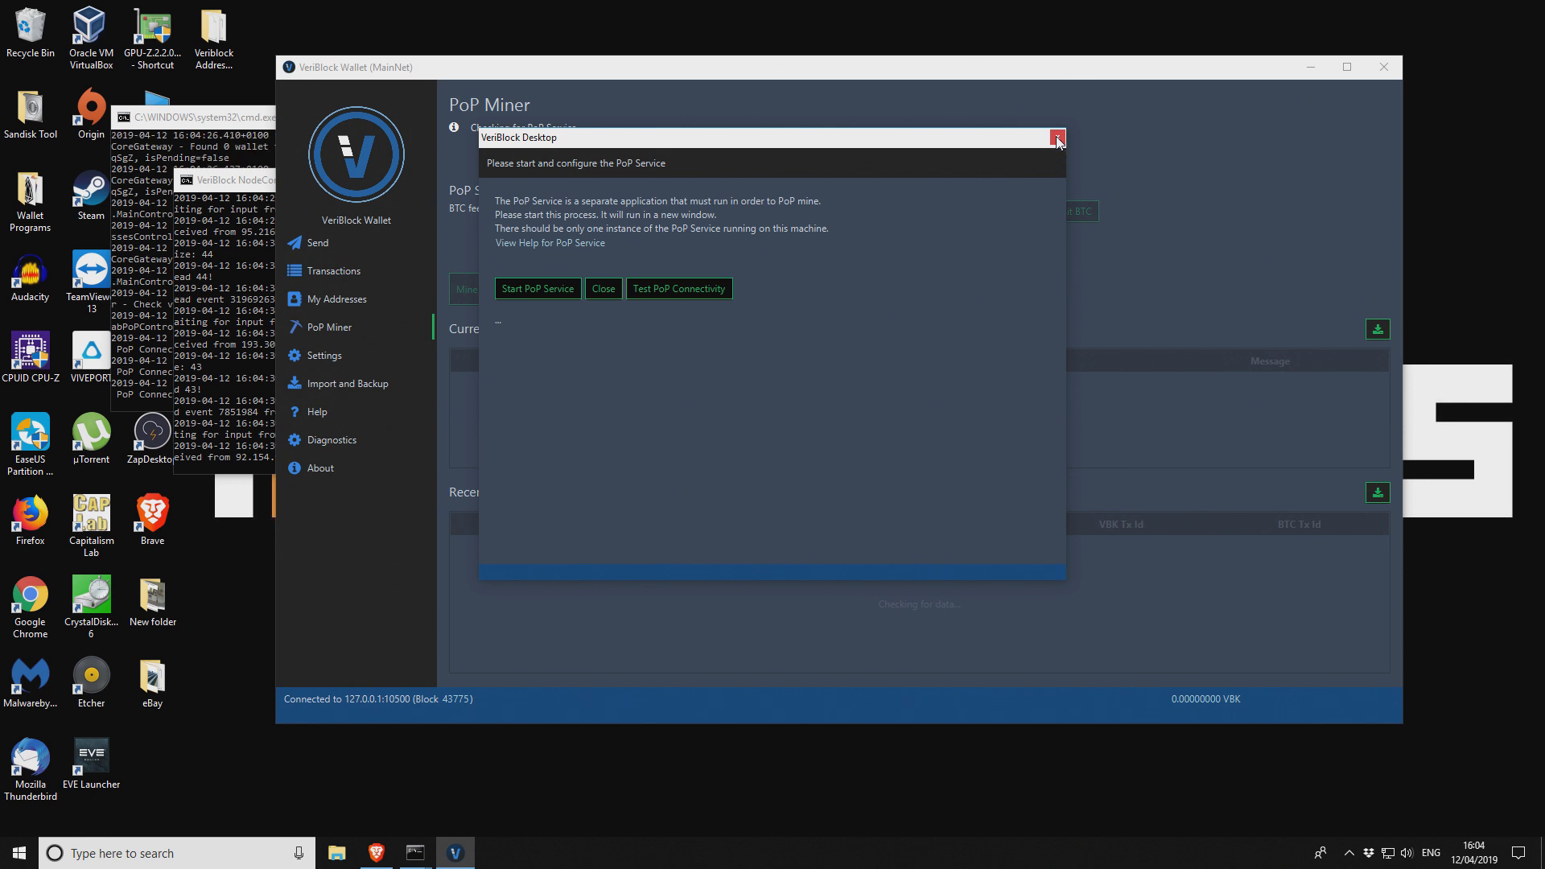
left_click(610, 286)
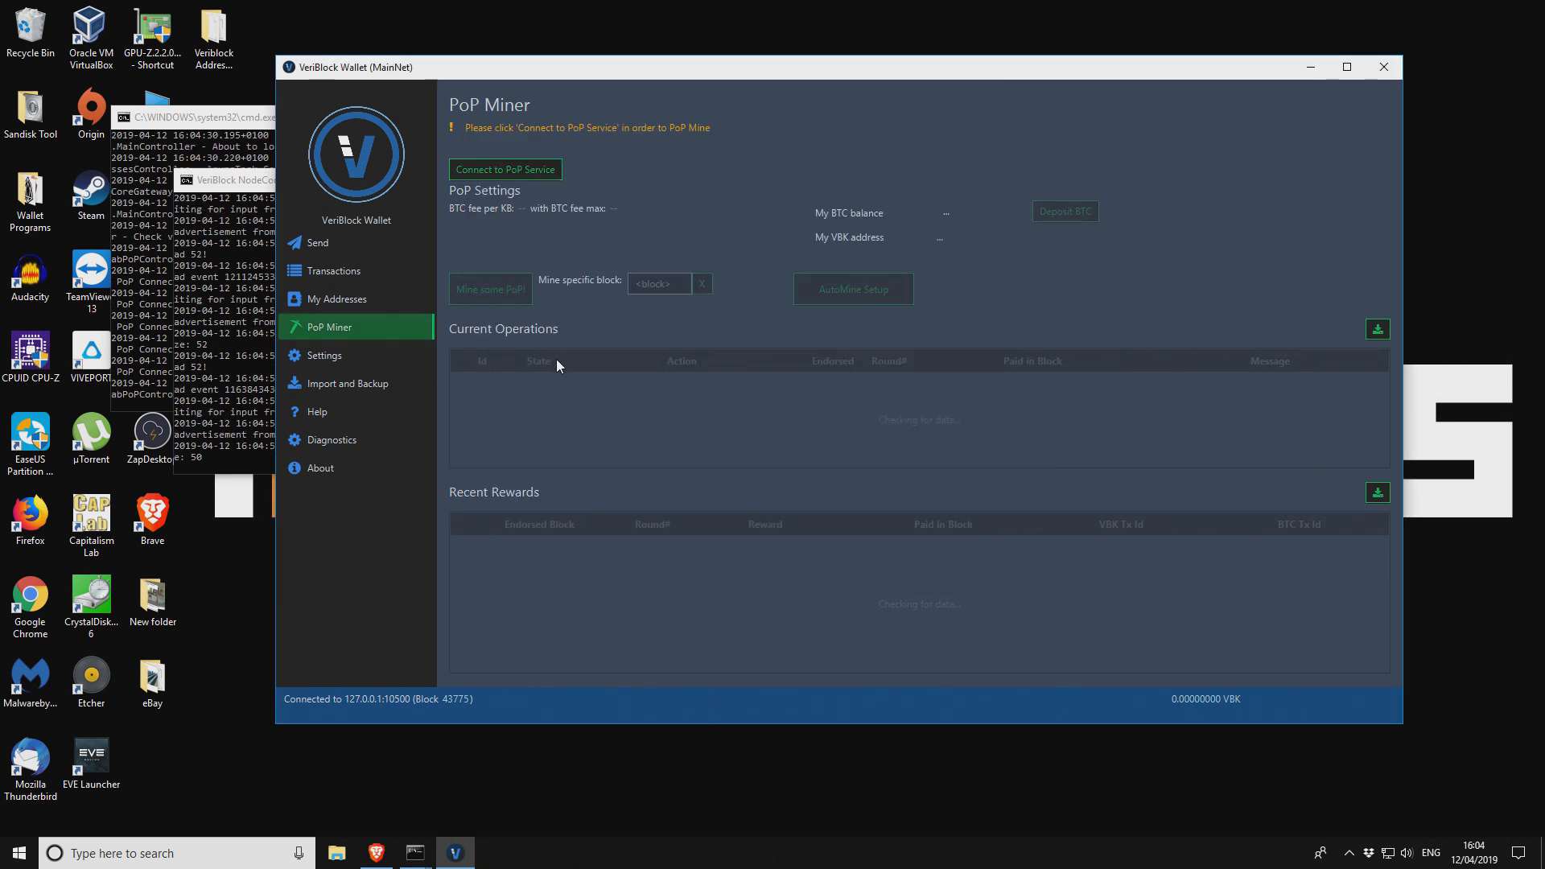
left_click(336, 356)
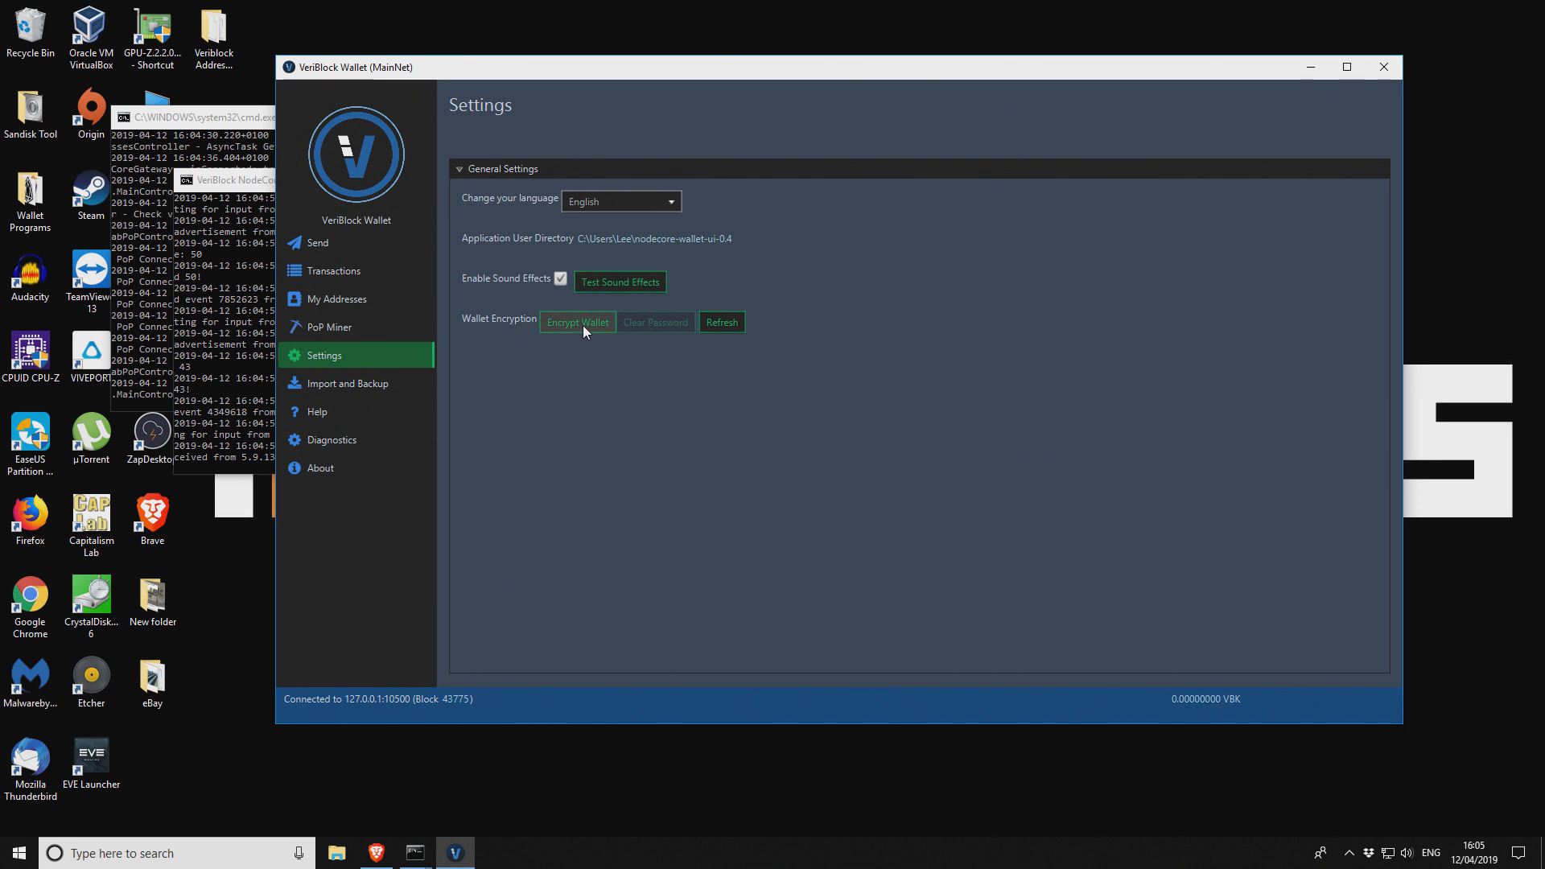
- Import the .dat wallet backup file from the Veriblock Address Wallet folder on the Desktop into the wallet
left_click(340, 386)
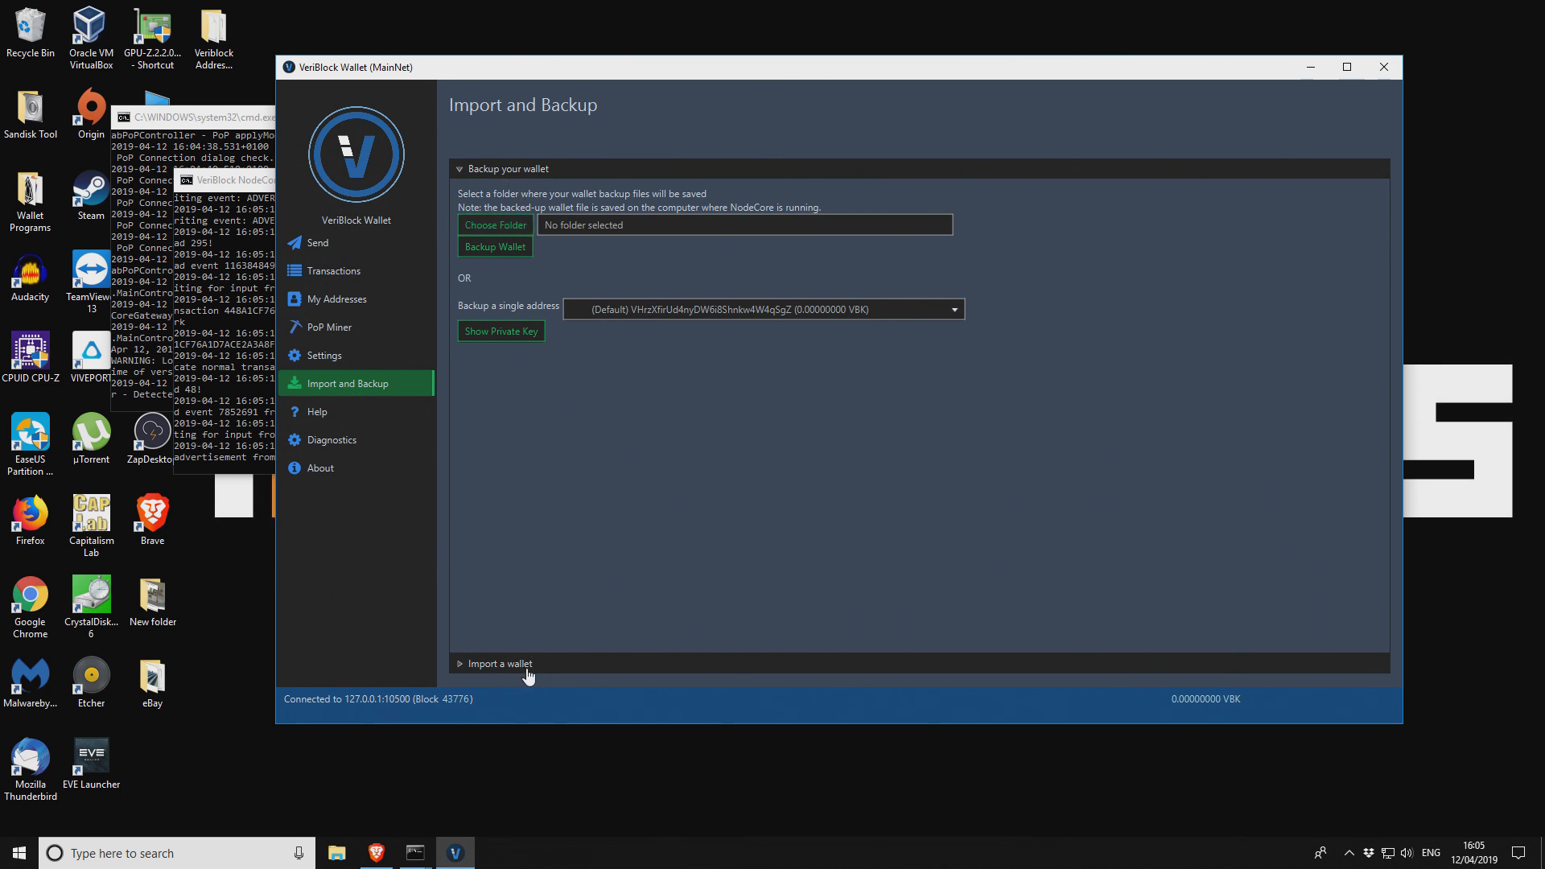
left_click(463, 664)
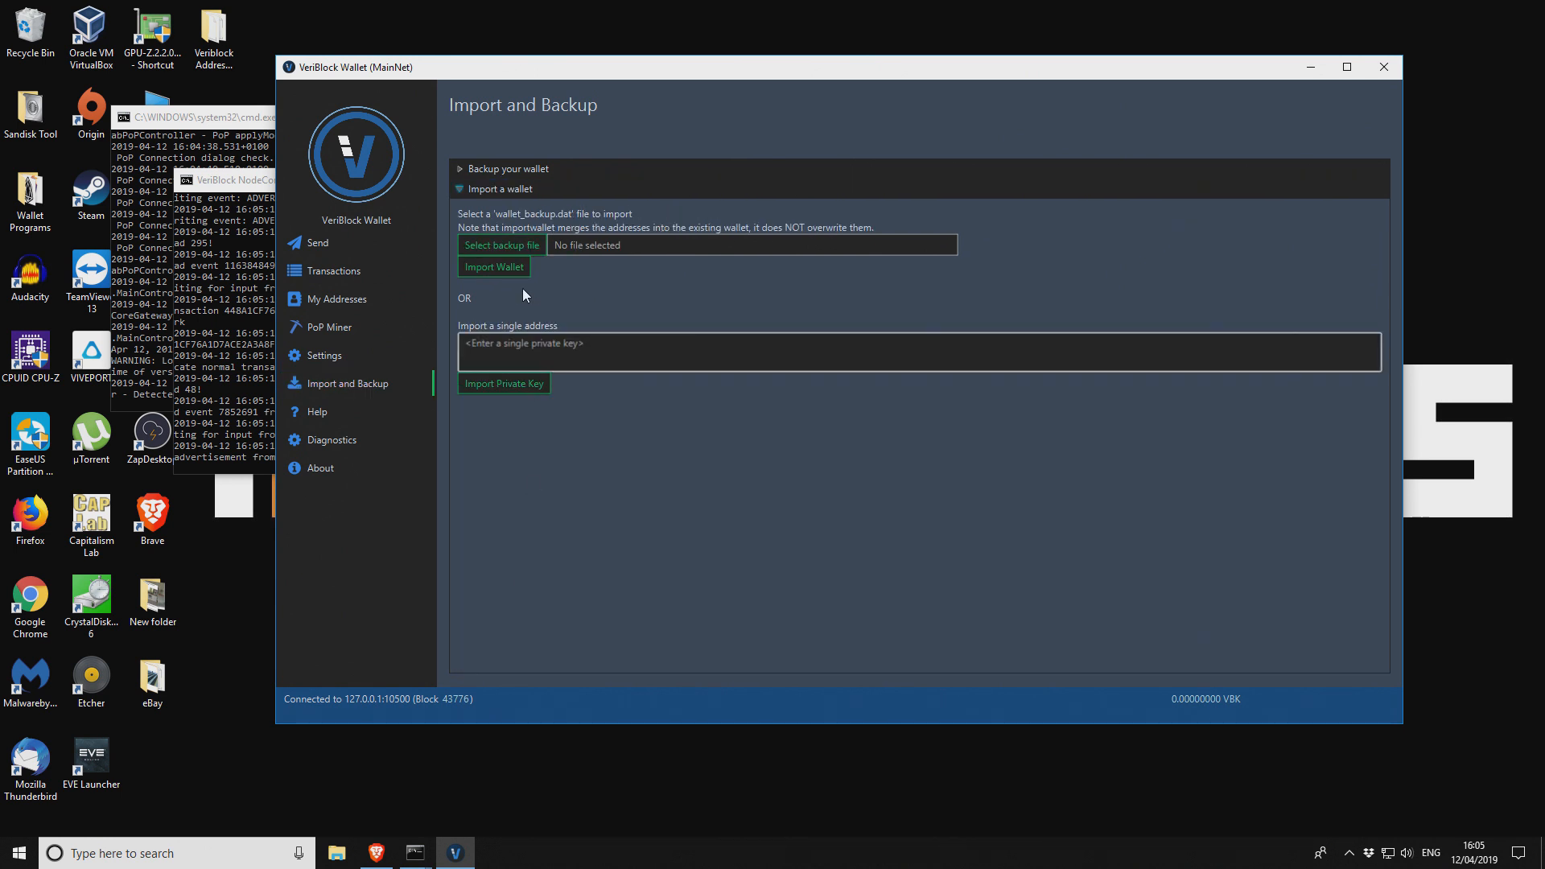
left_click(520, 243)
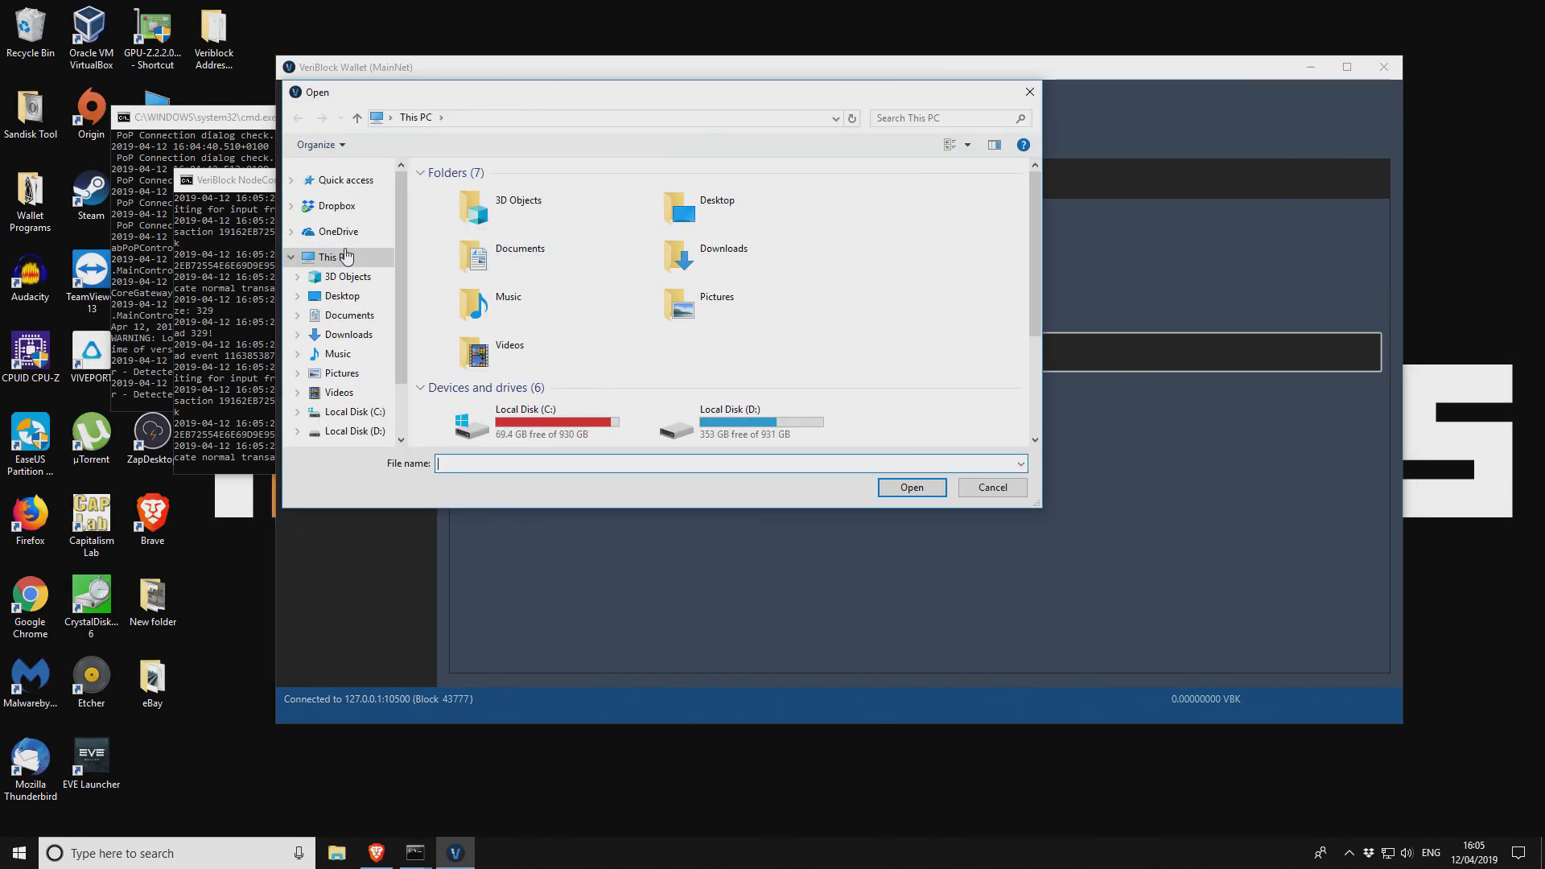
left_click(339, 298)
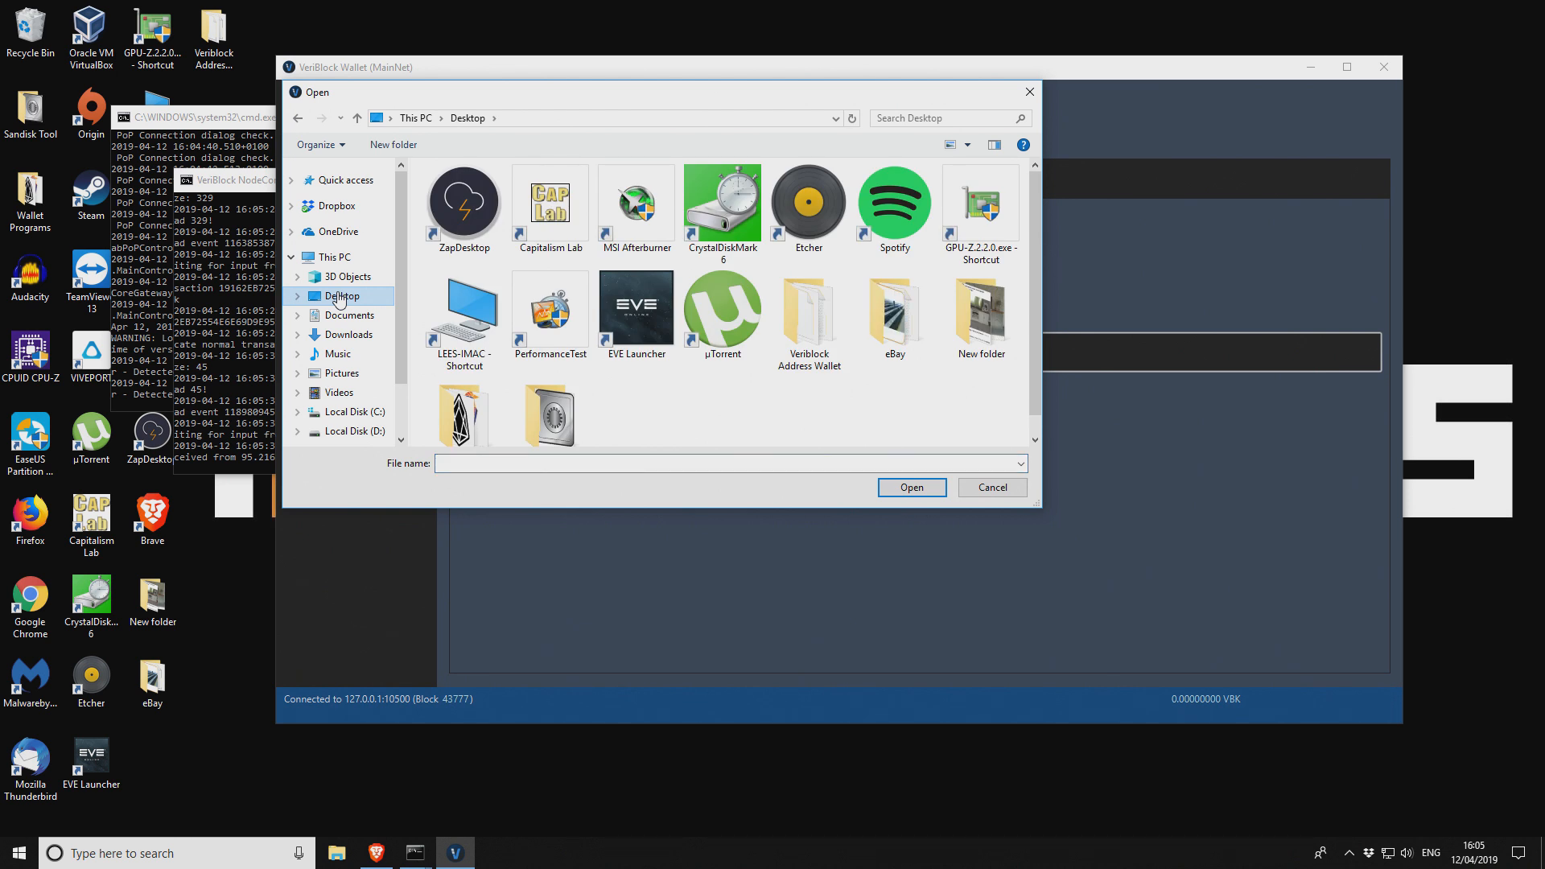
double_click(814, 306)
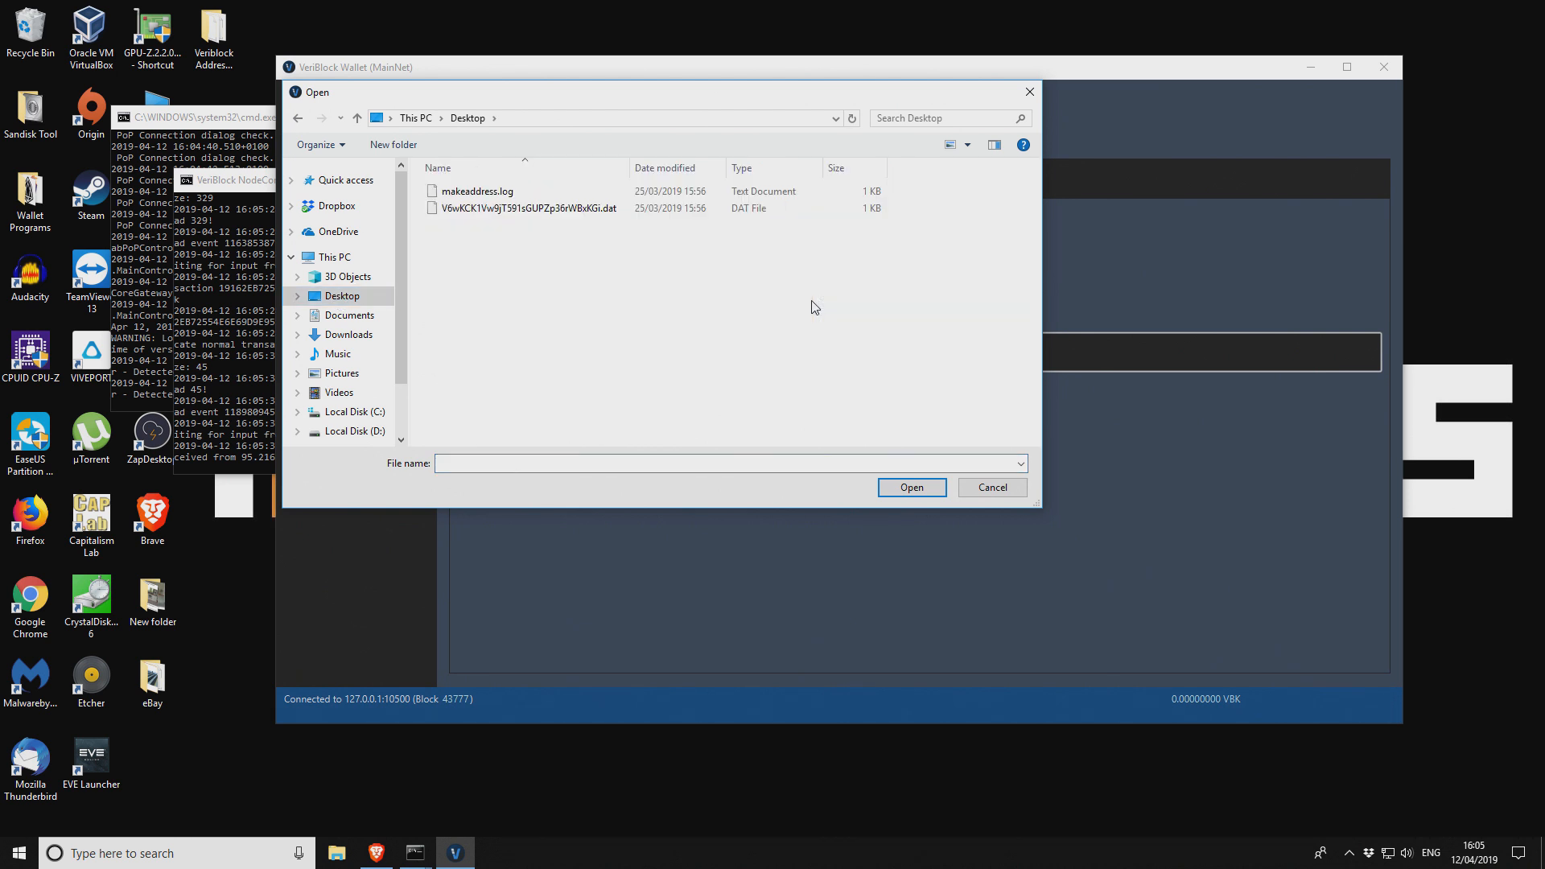
left_click(502, 211)
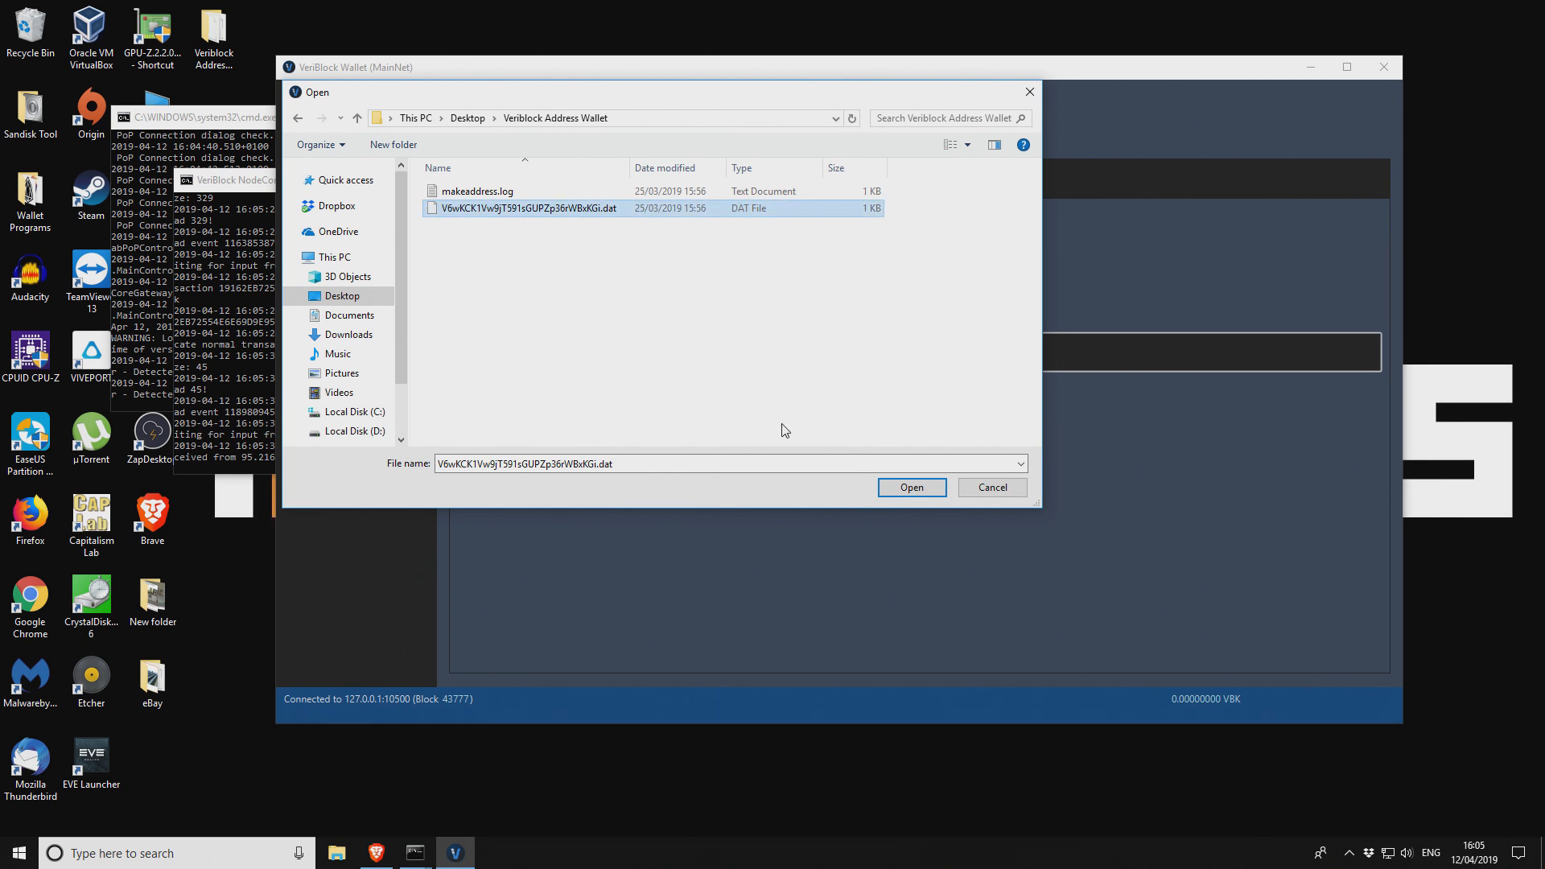
left_click(923, 493)
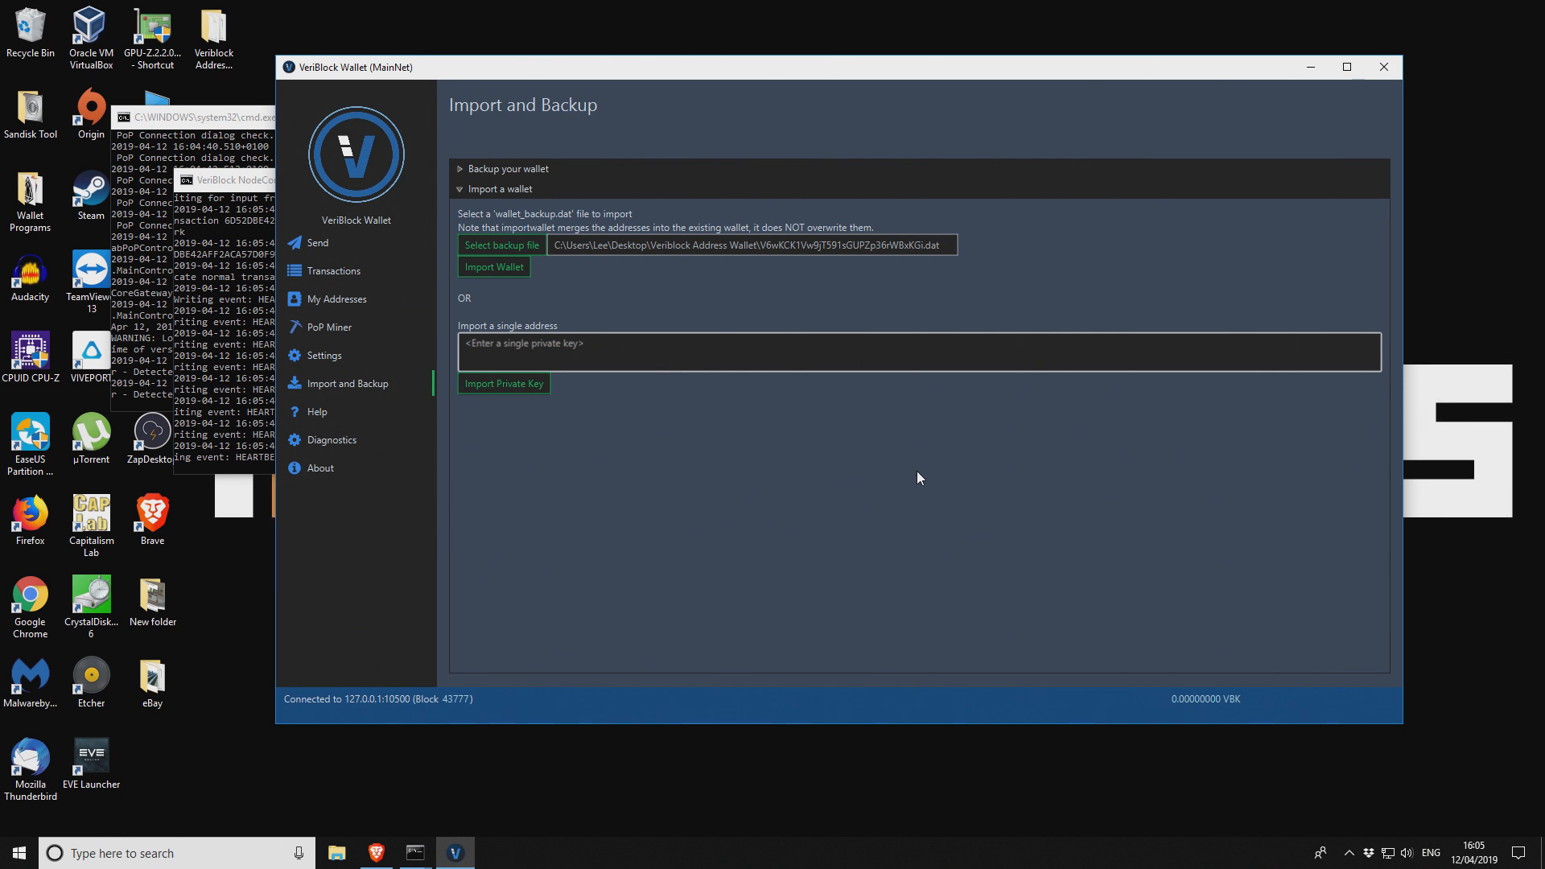
left_click(484, 269)
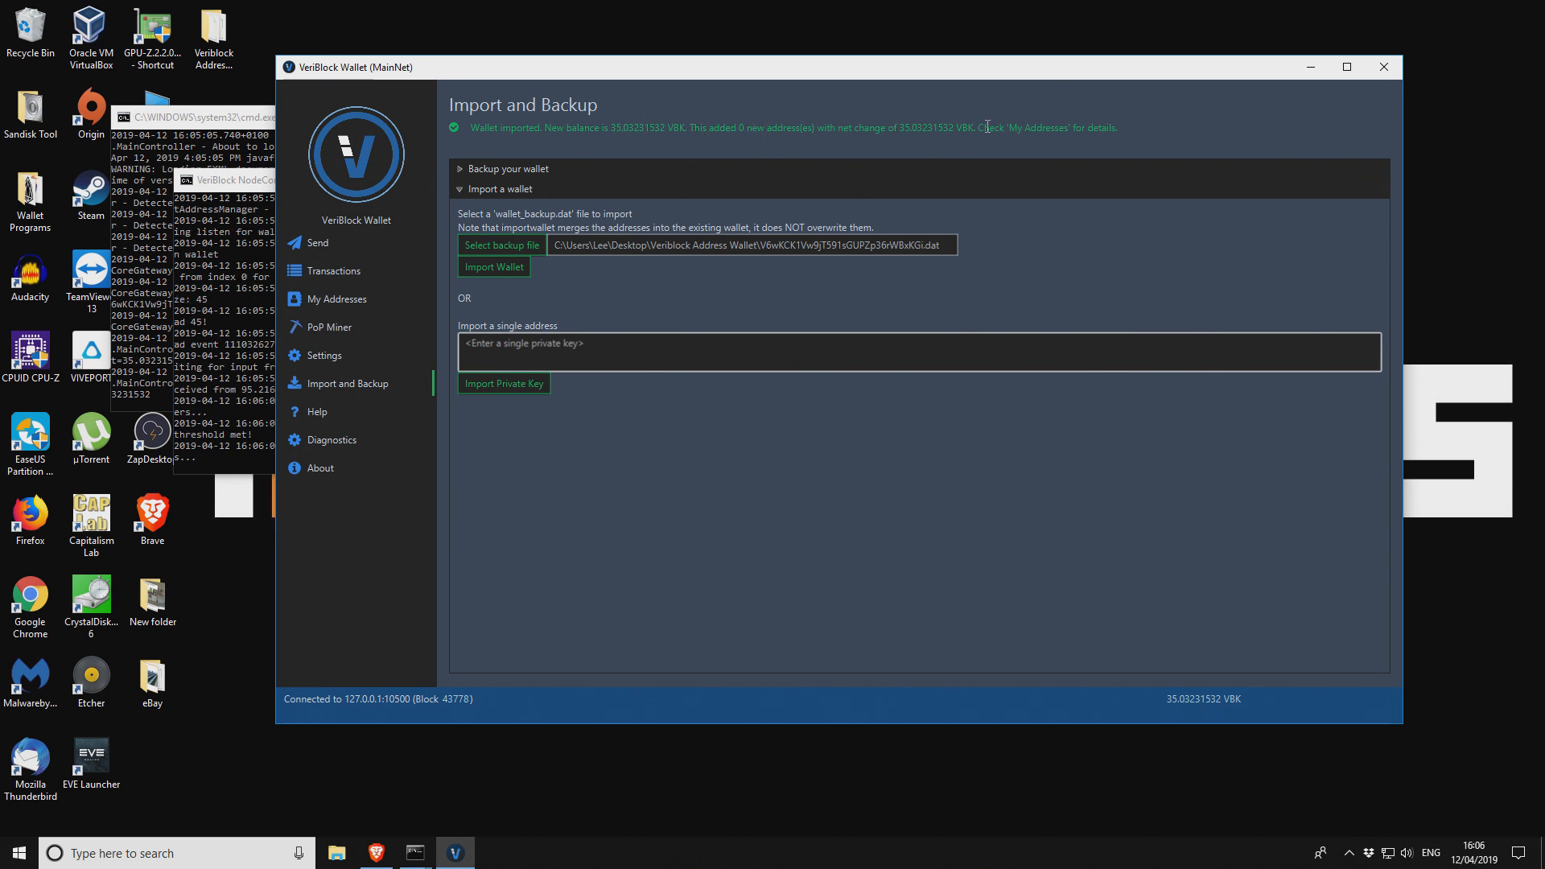
- Check the imported address and its balance in My Addresses, and review the wallet encryption option in Settings
left_click(333, 299)
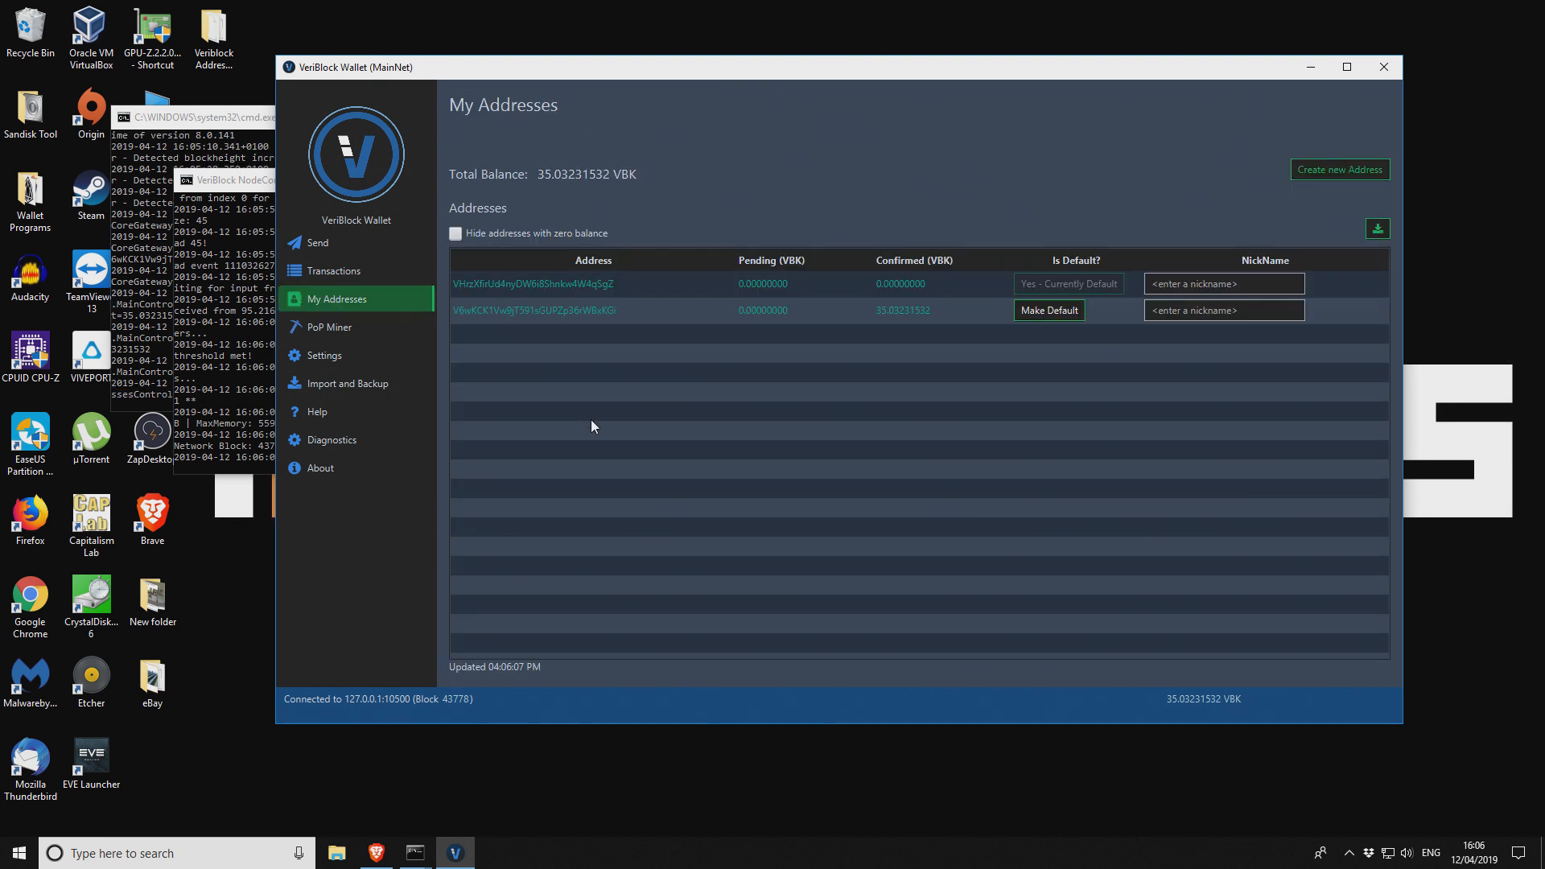
left_click(513, 282)
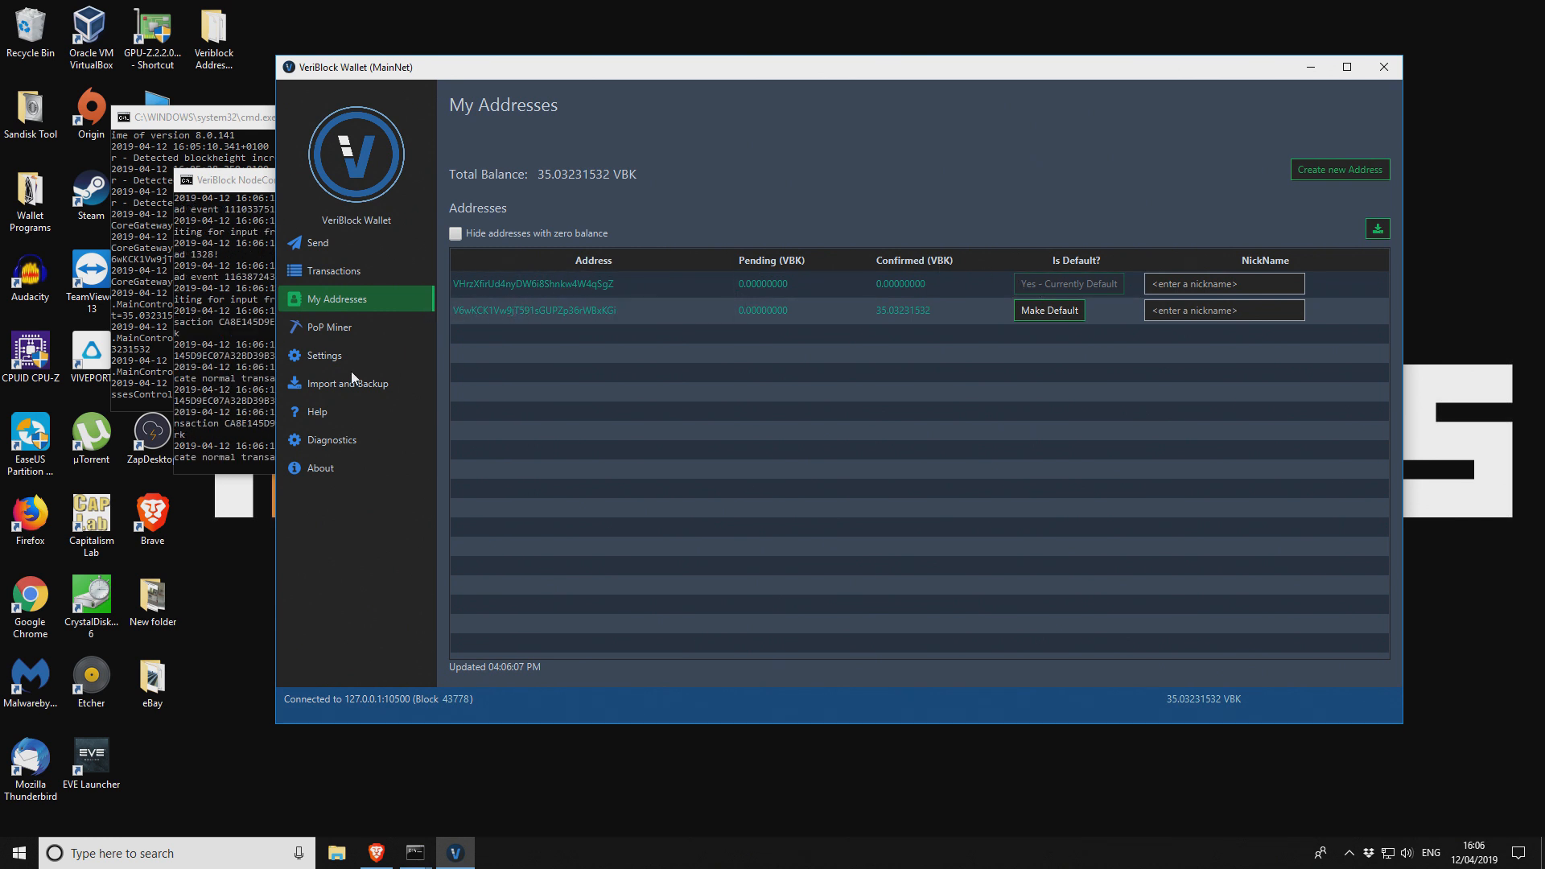
left_click(307, 354)
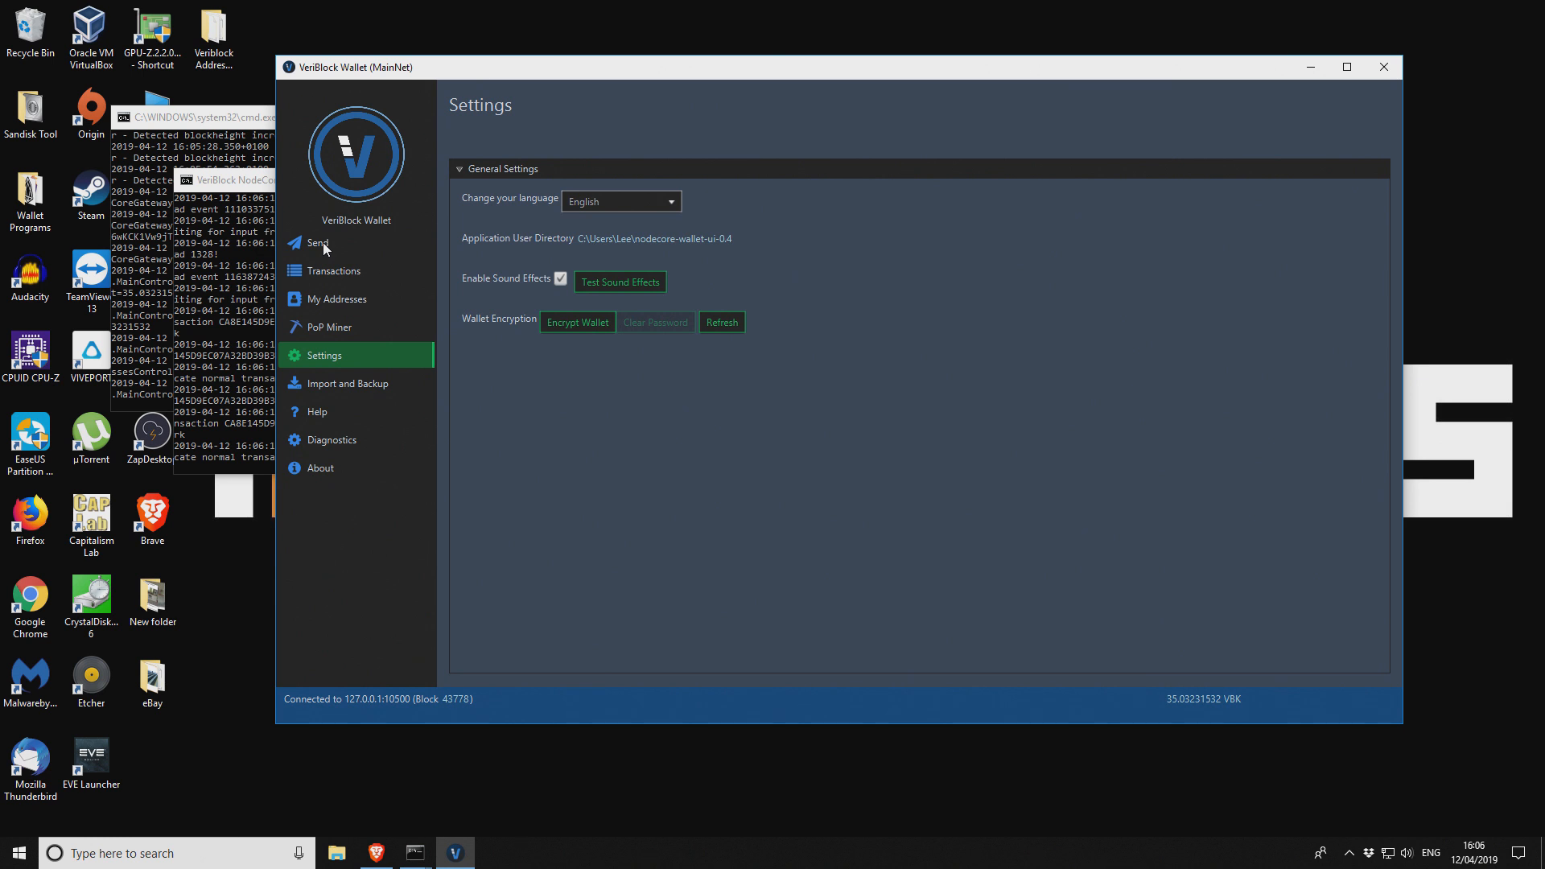
- Choose the imported wallet address as the Send From Address in the Send form
left_click(319, 244)
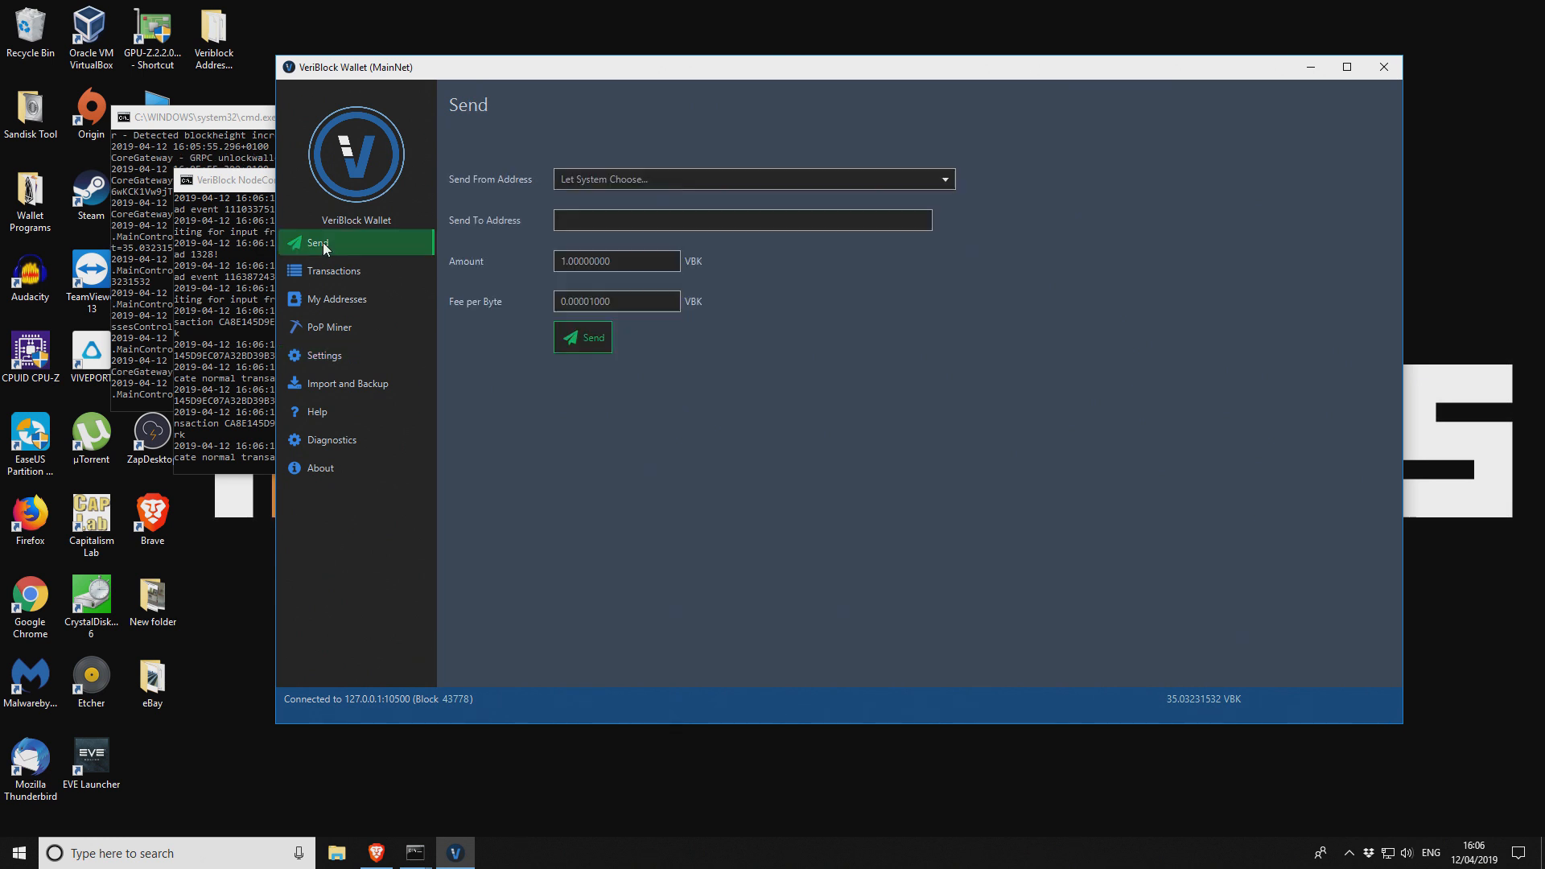
left_click(610, 181)
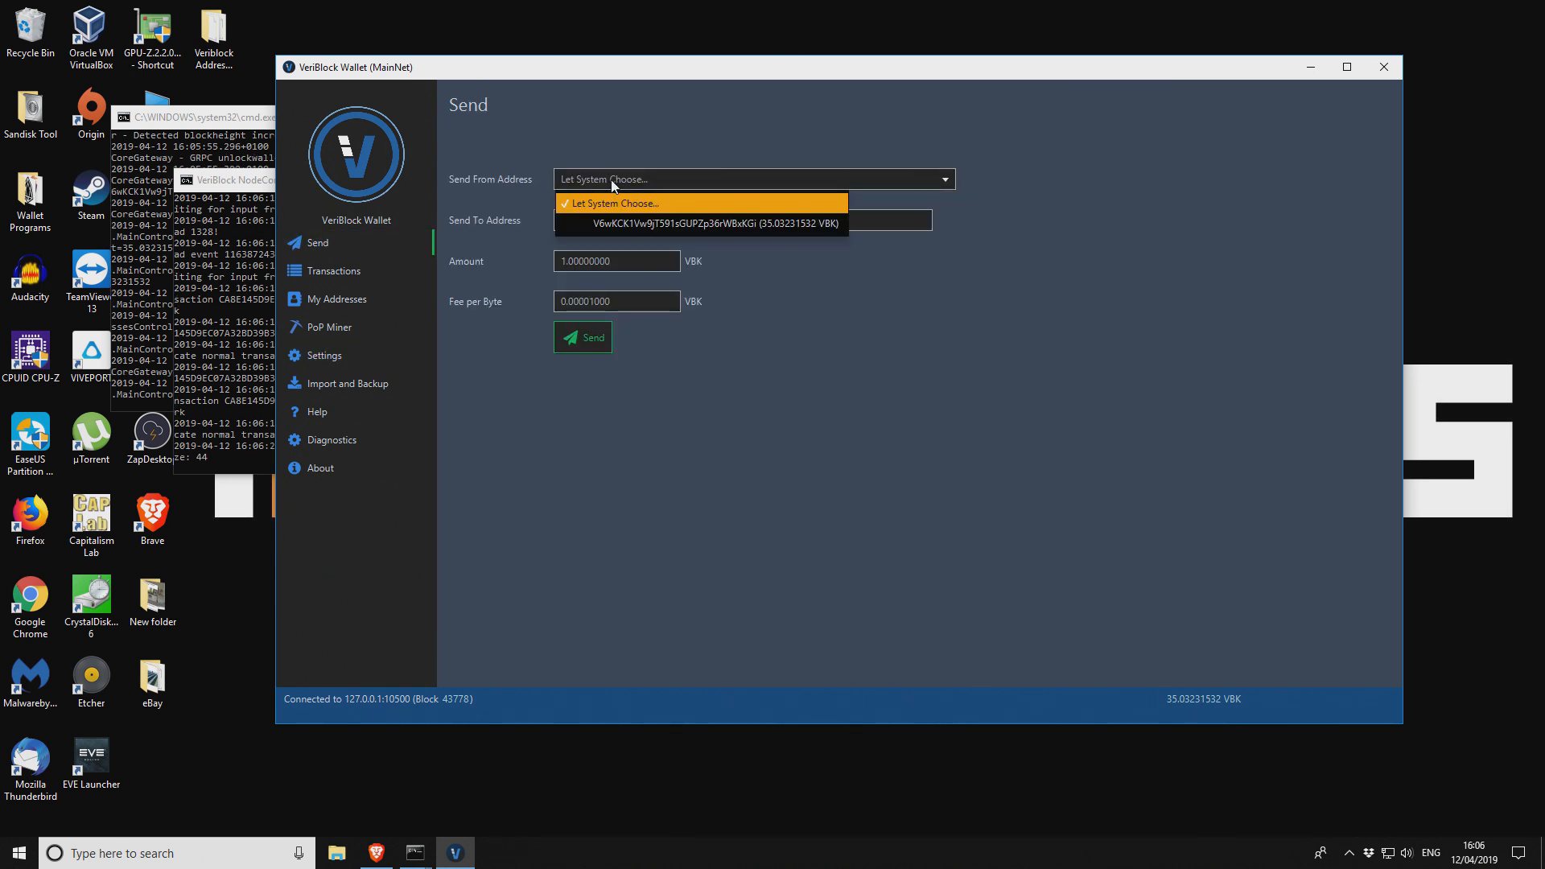
left_click(654, 224)
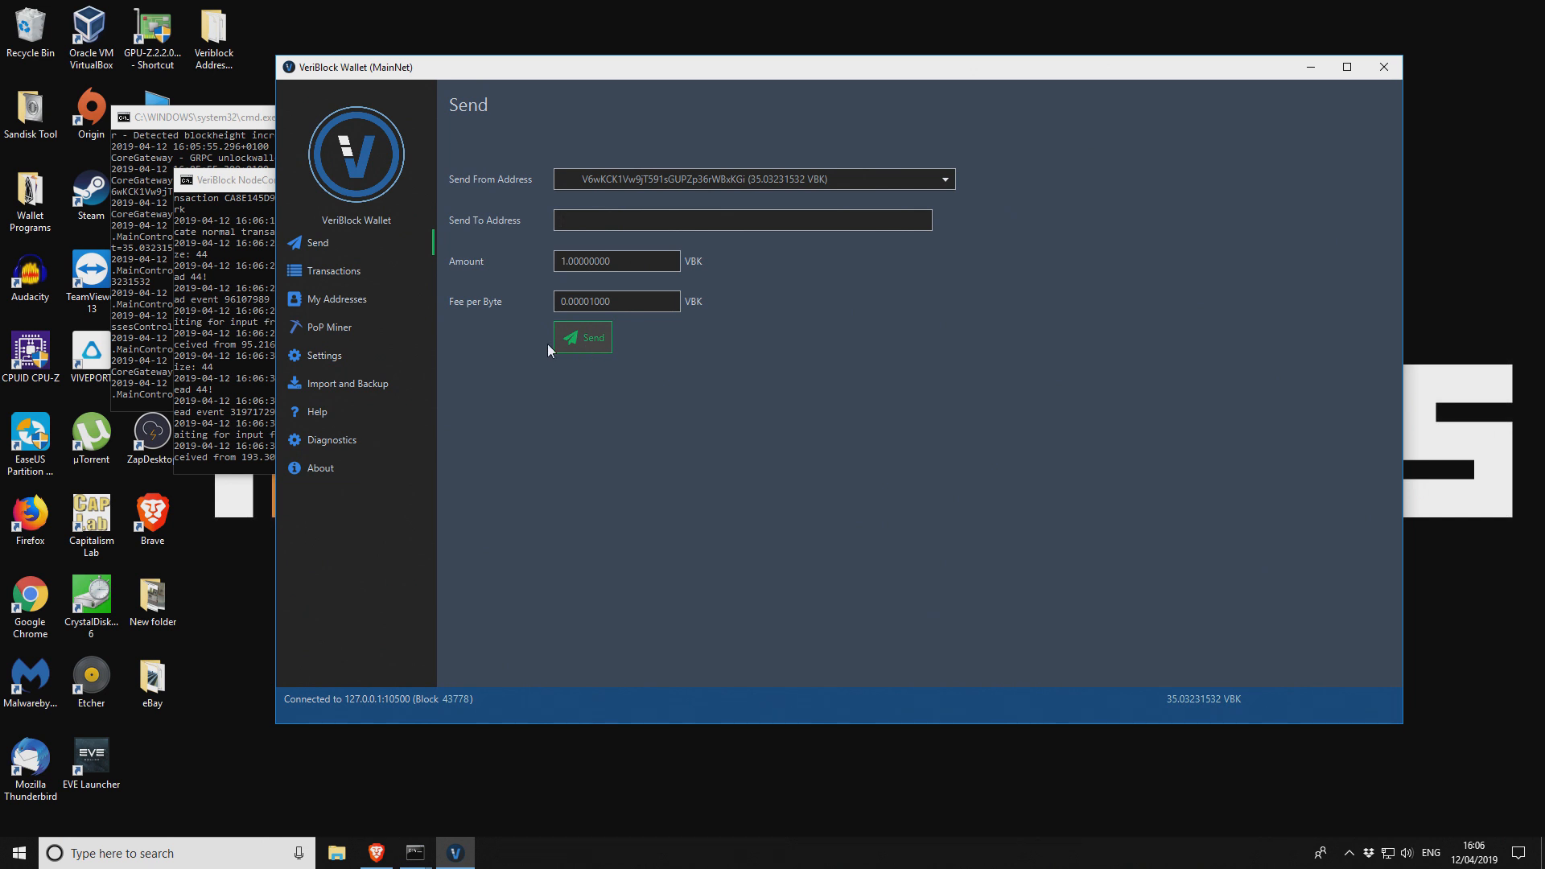
- Create a new address in My Addresses and decline the offered wallet backup
left_click(325, 299)
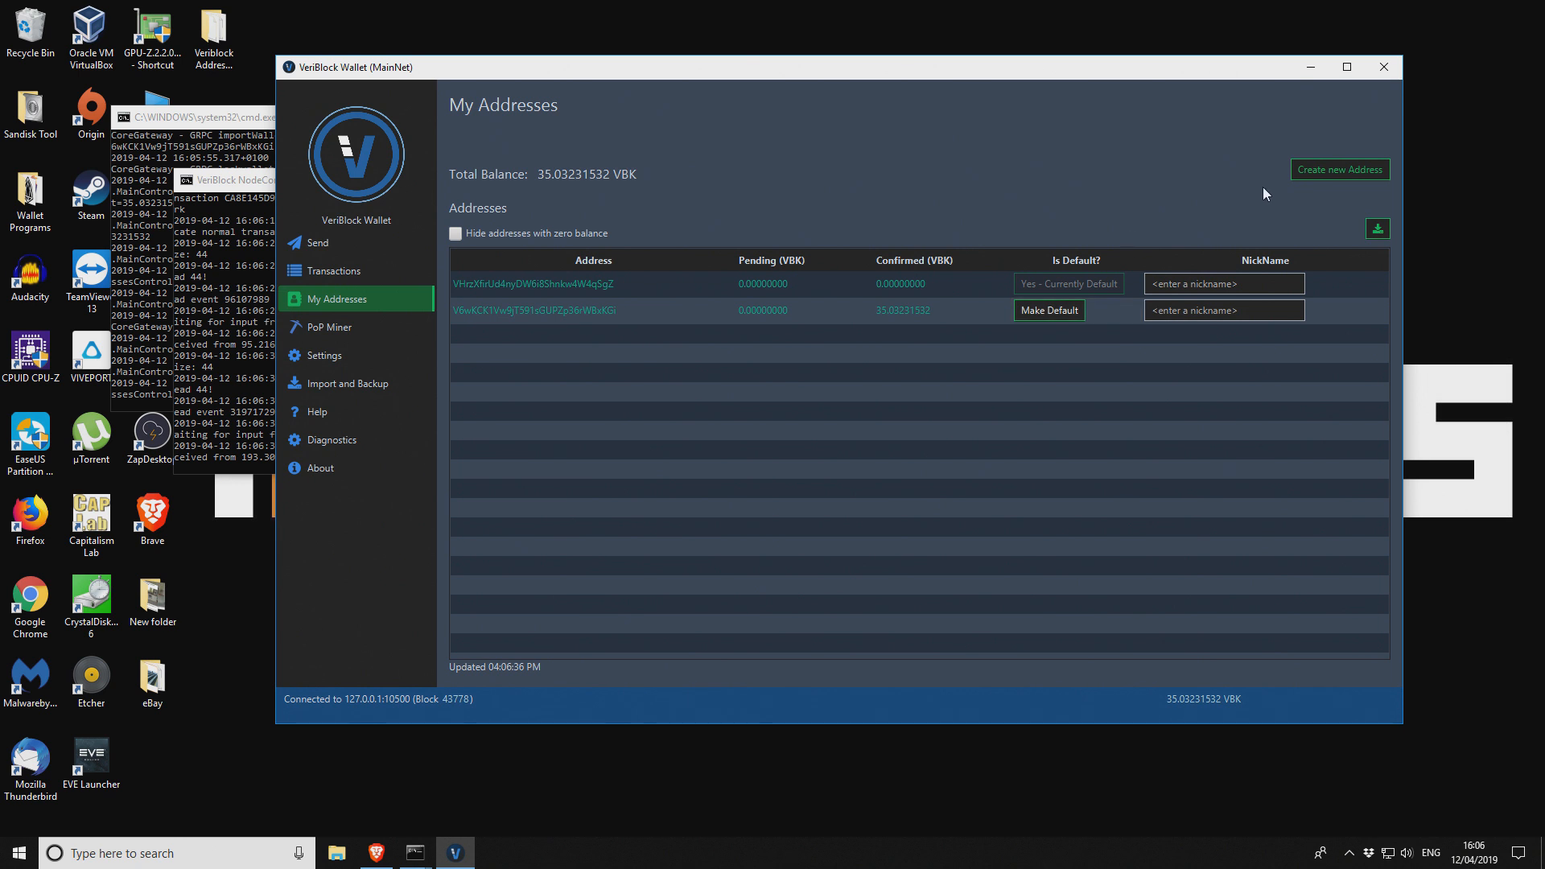
left_click(1326, 171)
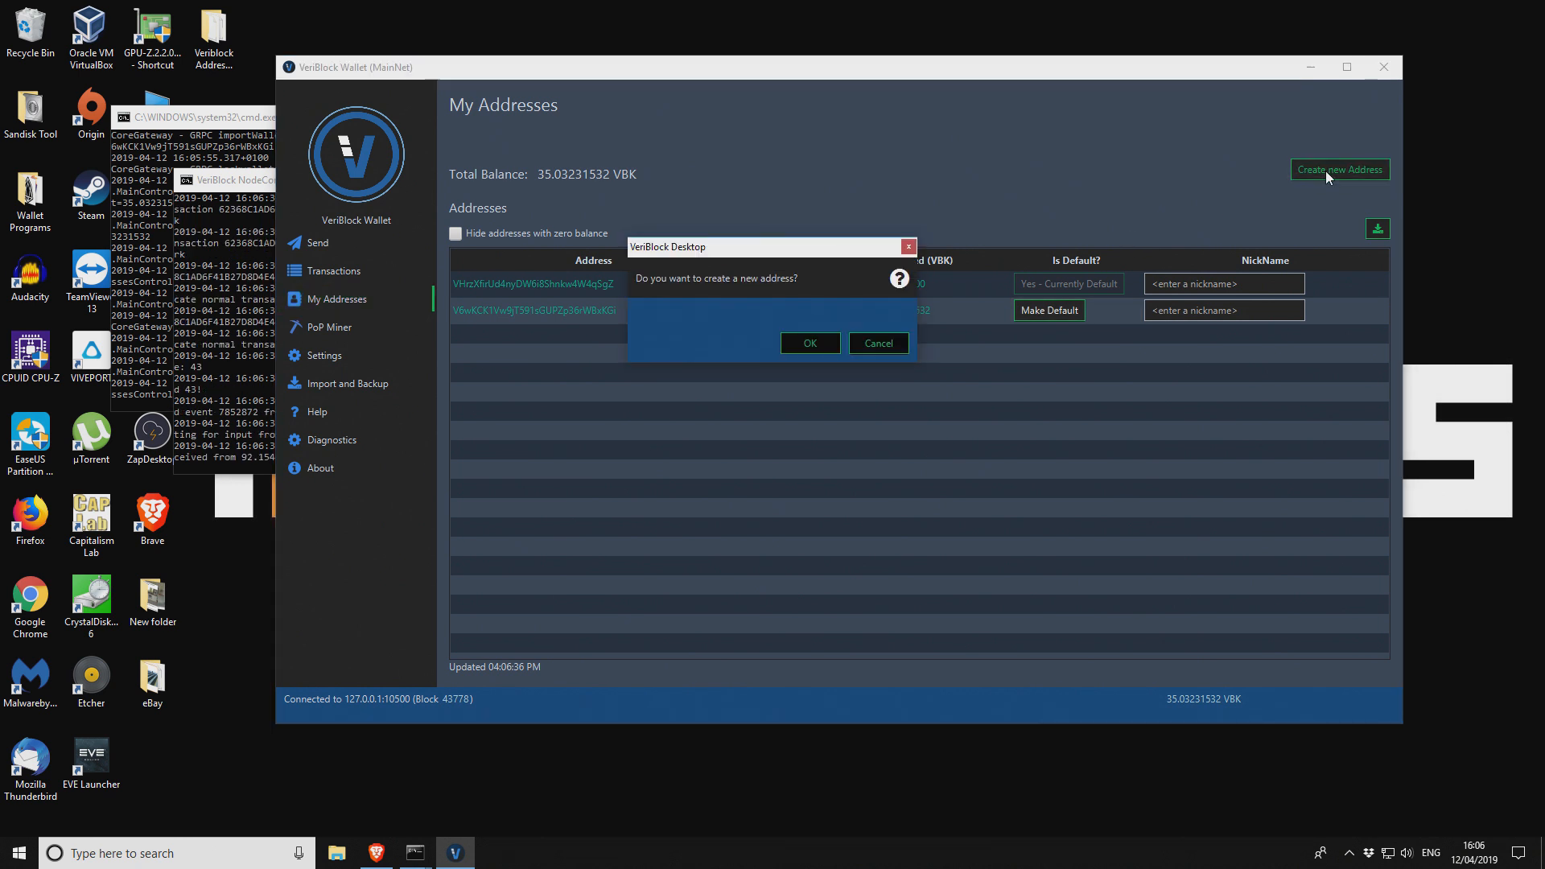
left_click(796, 345)
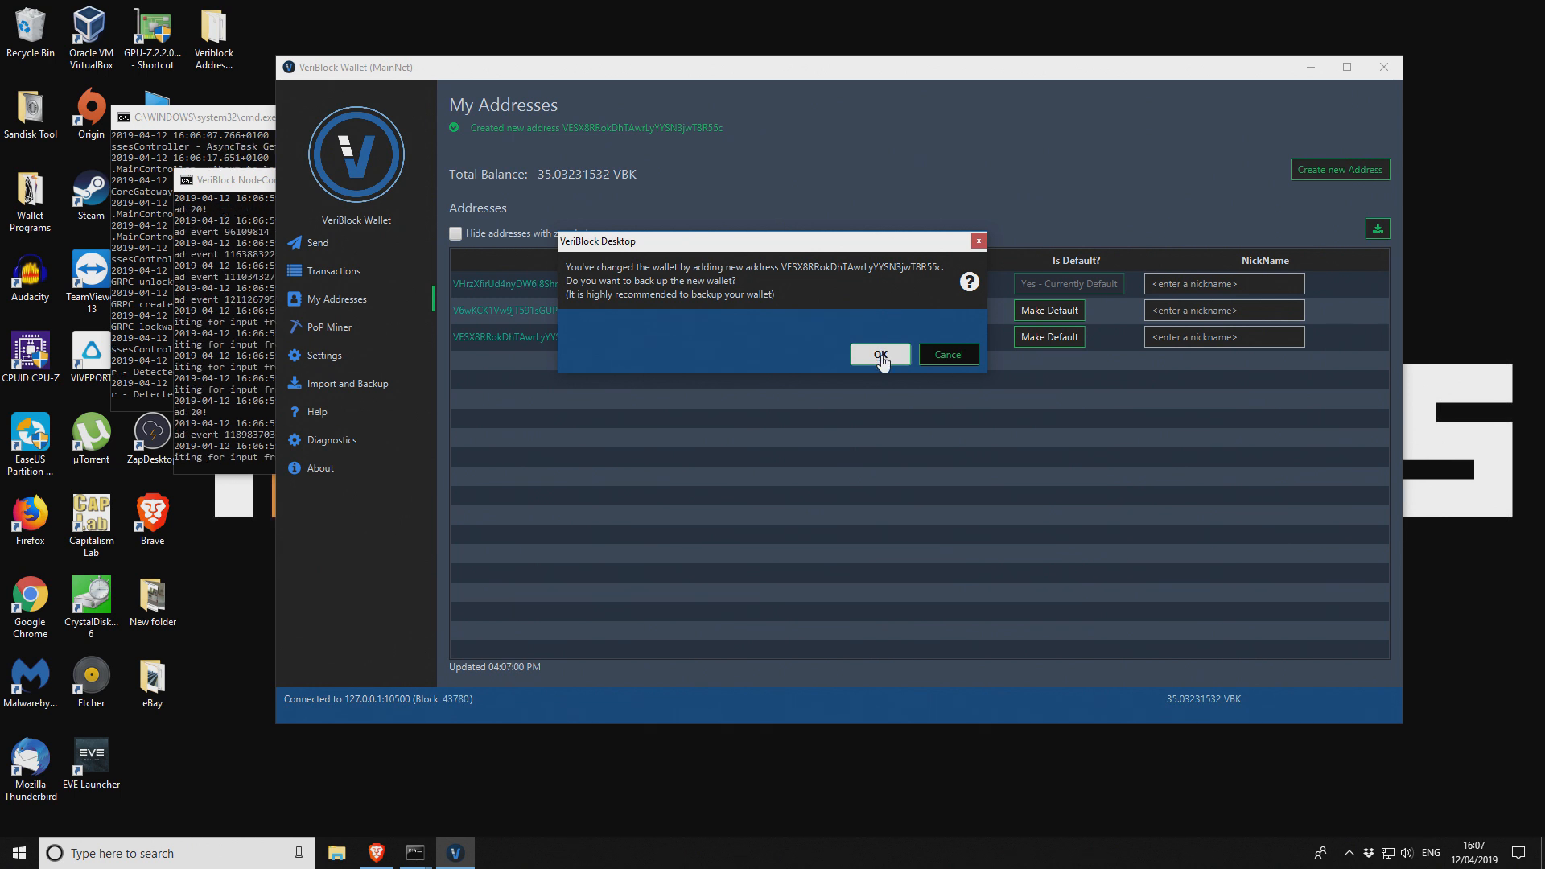
left_click(934, 355)
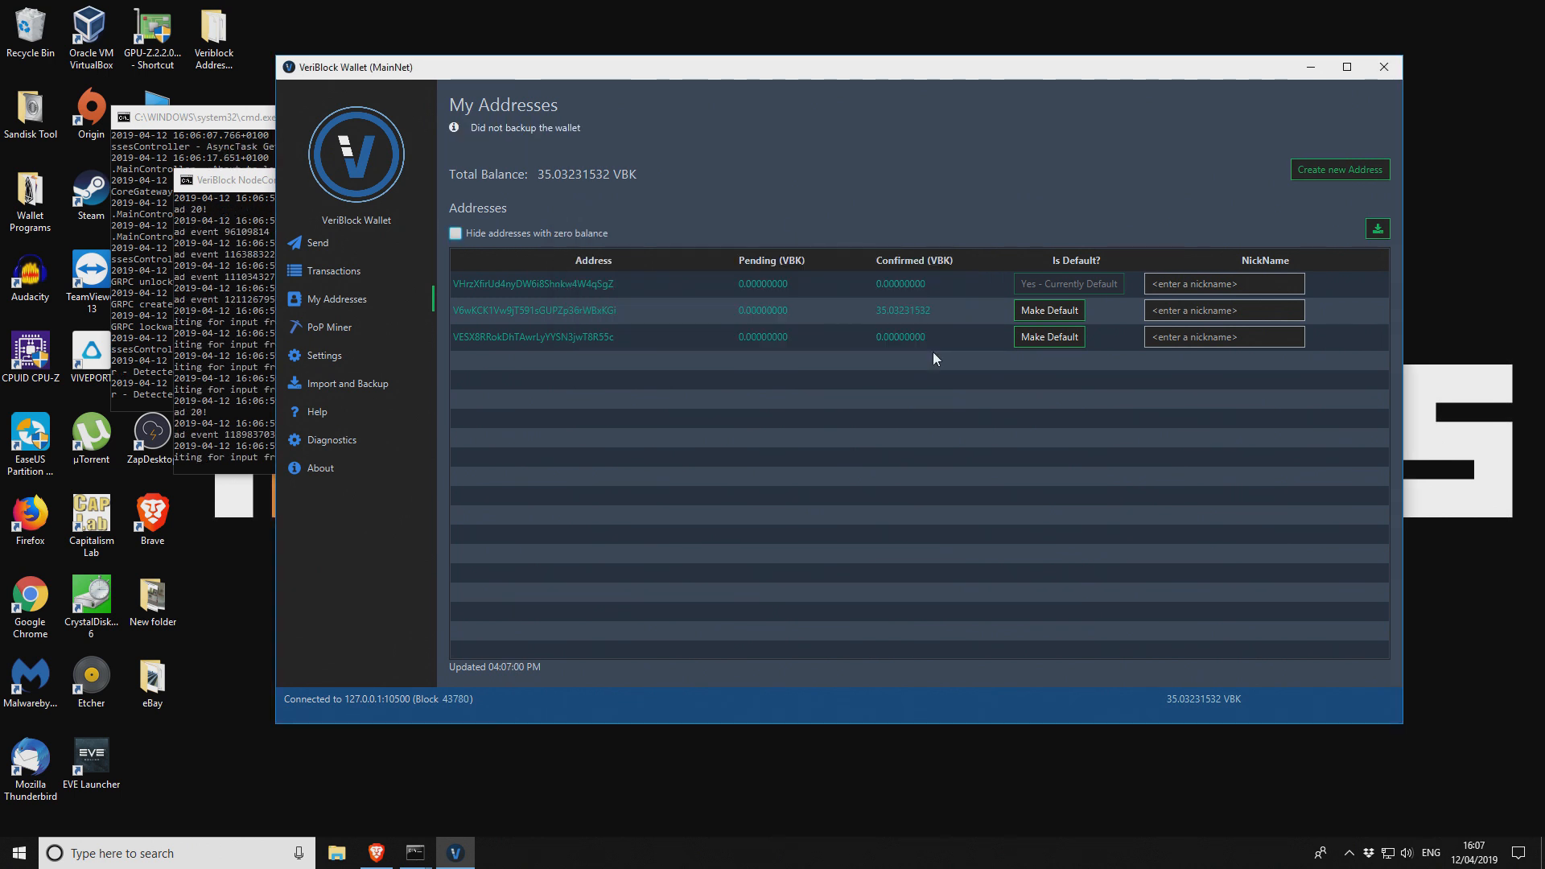